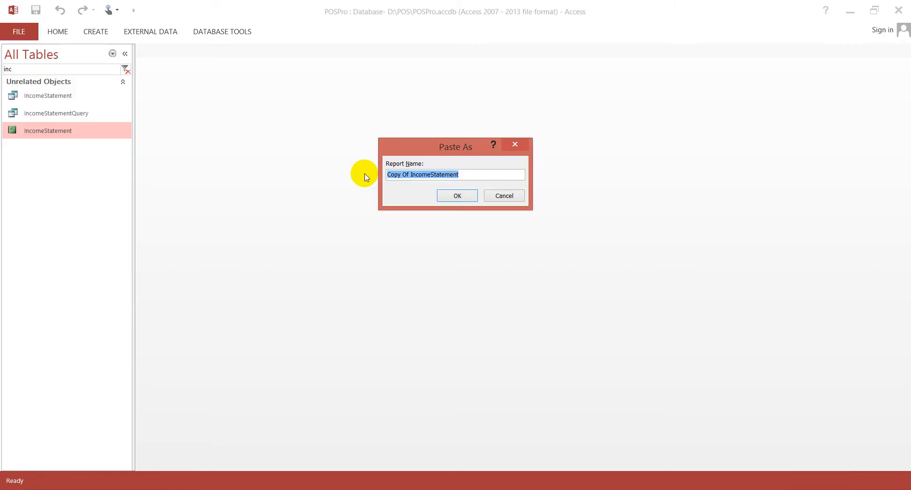
# - Enter BalanceSheetLevel3 as the name for the pasted copy of the IncomeStatement report
pyautogui.write('BalanceSheet')
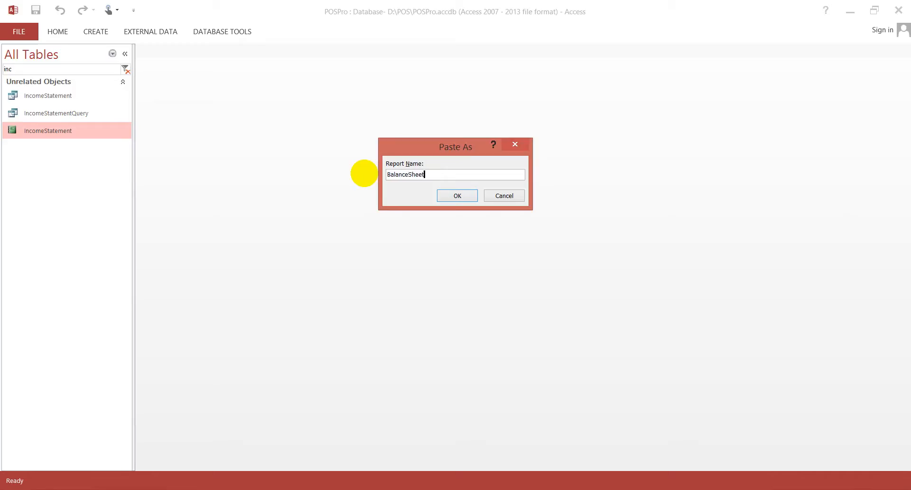
pyautogui.press('Left')
pyautogui.press('Left')
pyautogui.press('Left')
pyautogui.press('Left')
pyautogui.press('Left')
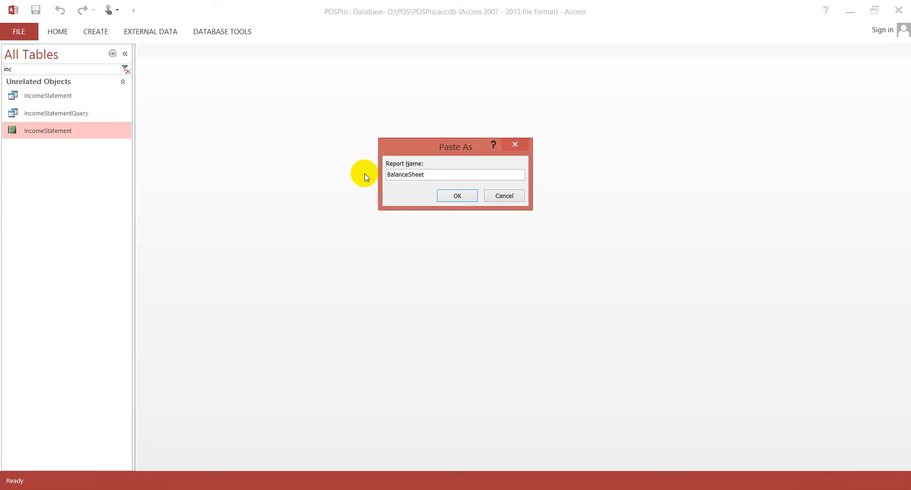
pyautogui.press('Right')
pyautogui.press('Right')
pyautogui.press('Right')
pyautogui.press('Right')
pyautogui.press('Right')
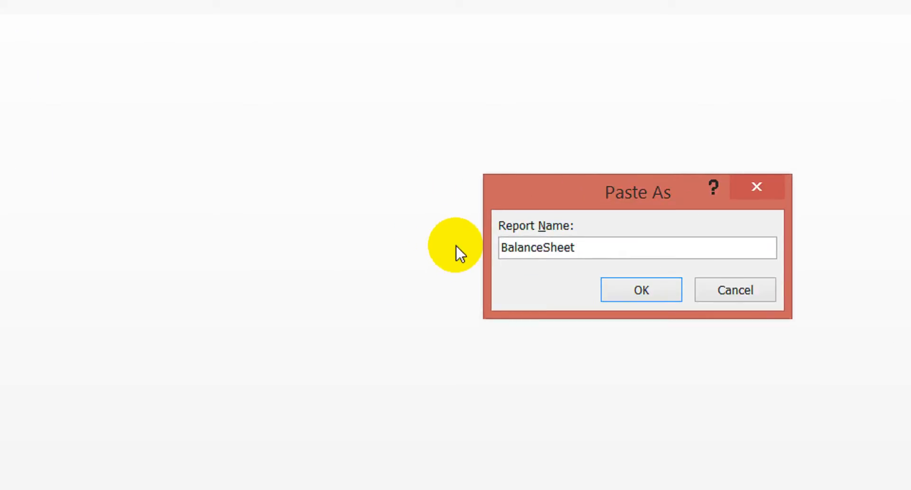
pyautogui.write('l')
pyautogui.press('BackSpace')
pyautogui.write('Level3')
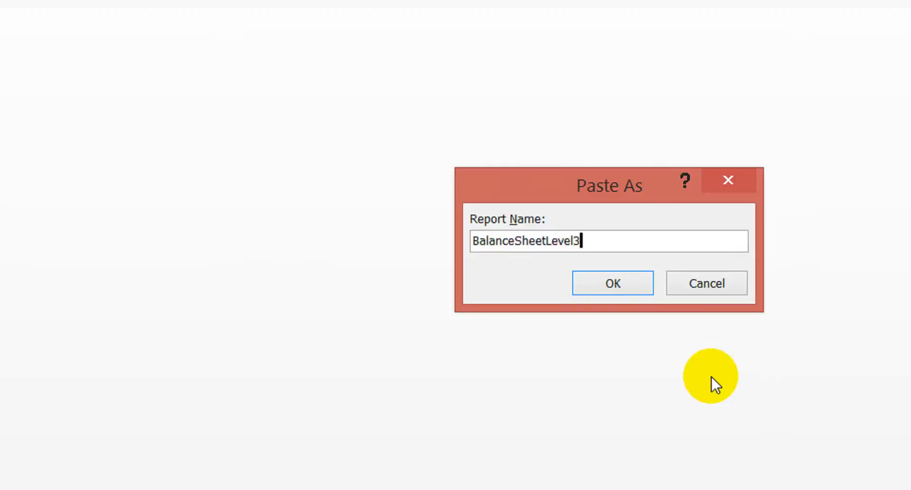
# - Add spaces so the new report's name reads "Balance SheetLevel 3" and confirm the paste
pyautogui.press('Return')
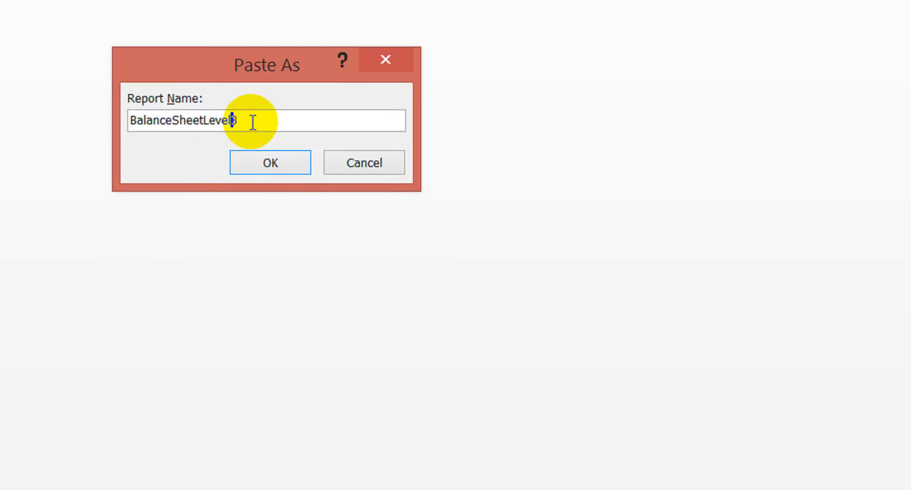
pyautogui.press('Return')
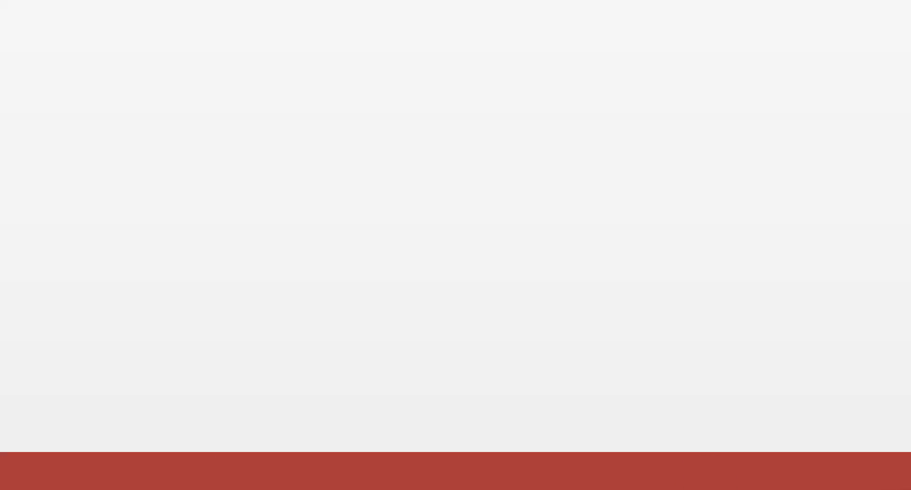
pyautogui.click(603, 460)
pyautogui.click(340, 470)
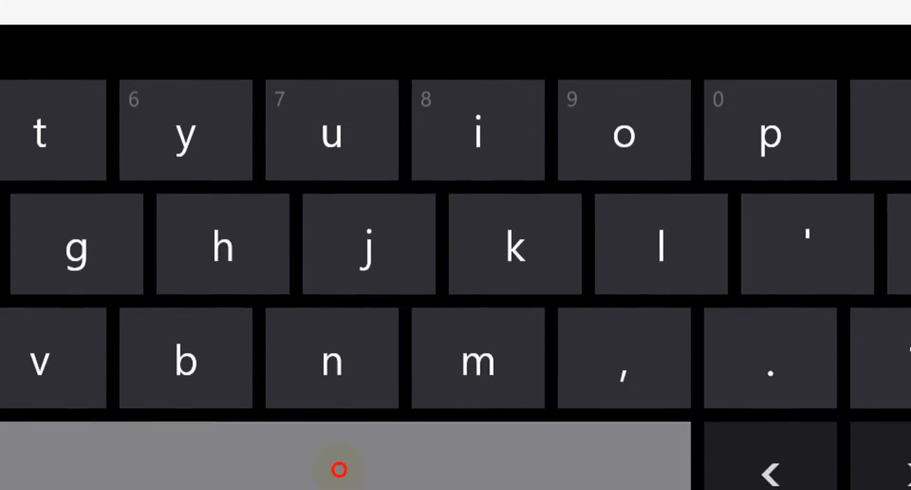
pyautogui.click(878, 96)
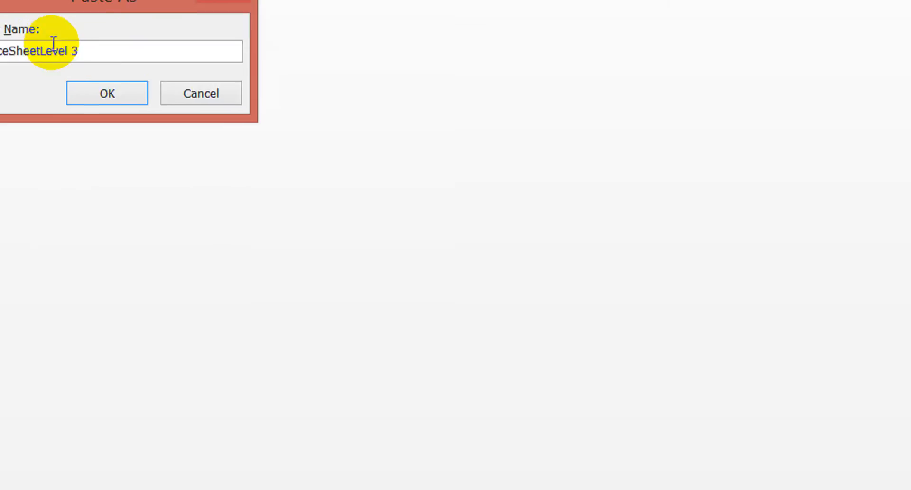
pyautogui.press('Left')
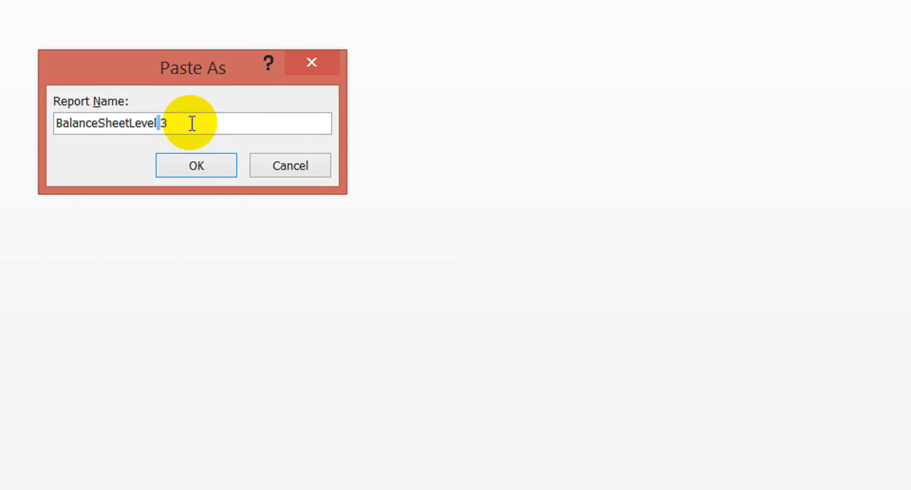
pyautogui.press('Left')
pyautogui.press('Left')
pyautogui.press('Left')
pyautogui.press('Left')
pyautogui.press('Left')
pyautogui.press('Left')
pyautogui.press('Left')
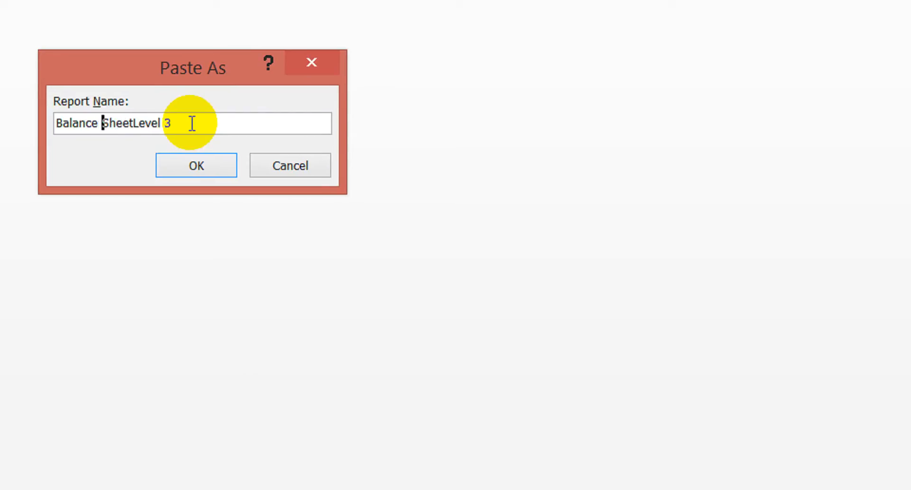
pyautogui.click(195, 164)
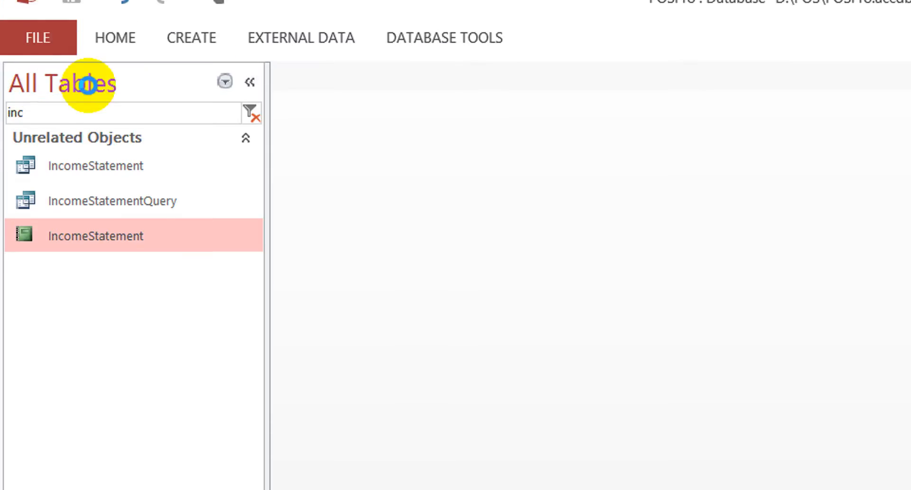
# - Reload the POSPro database and filter its object list by "balance"
pyautogui.click(48, 62)
pyautogui.click(242, 283)
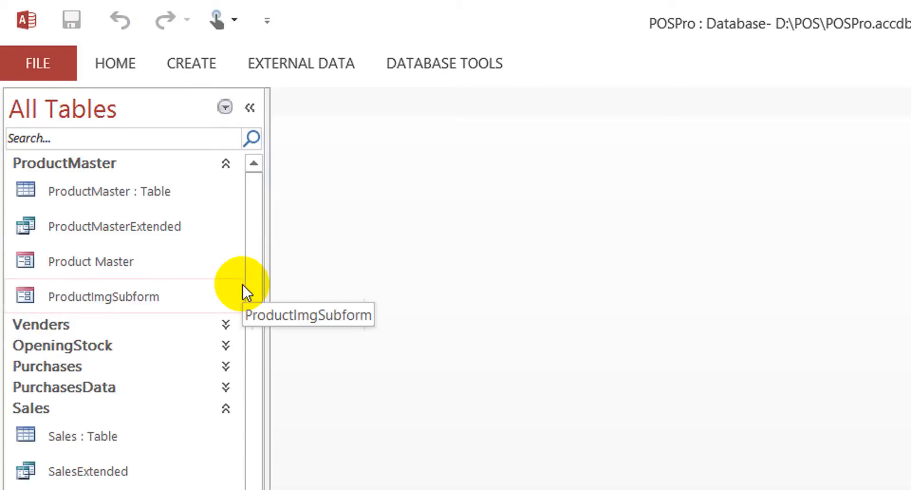
pyautogui.click(137, 143)
pyautogui.write('balance')
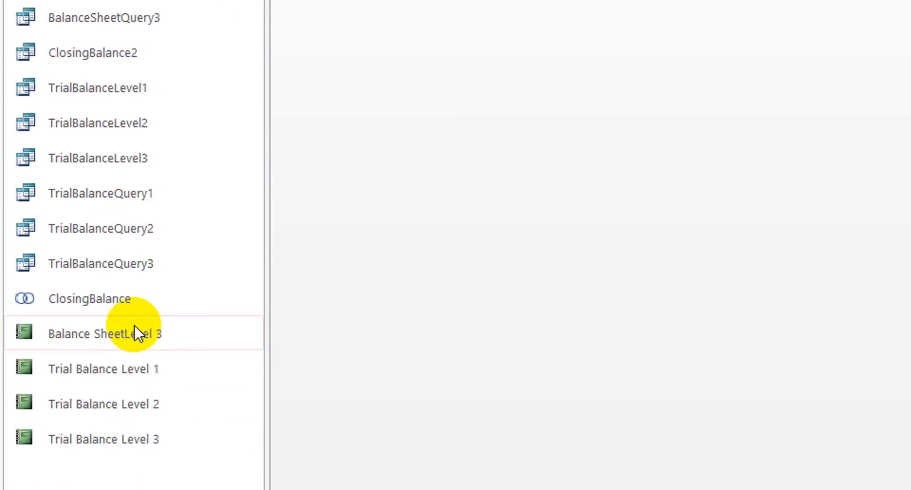
# - Duplicate the Balance SheetLevel 3 report under the name "Copy Of Balance SheetLevel 2"
pyautogui.click(135, 326)
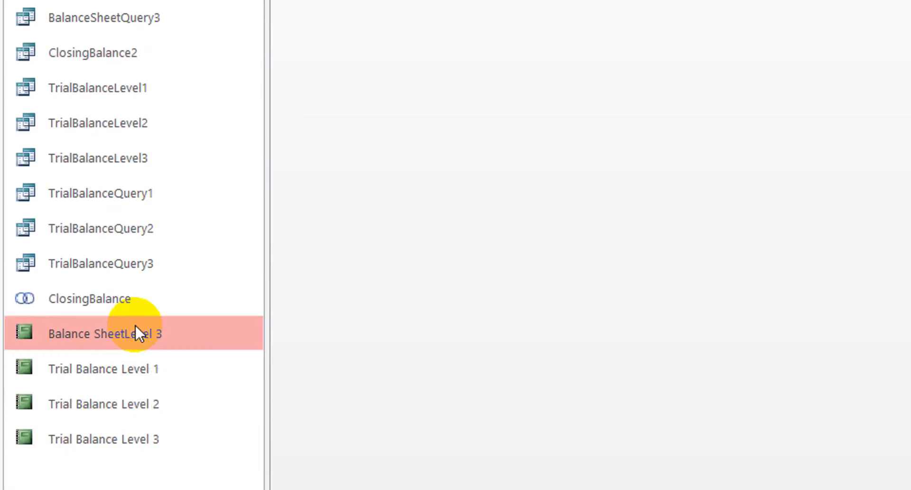
pyautogui.hotkey('ctrl', 'c')
pyautogui.hotkey('ctrl', 'v')
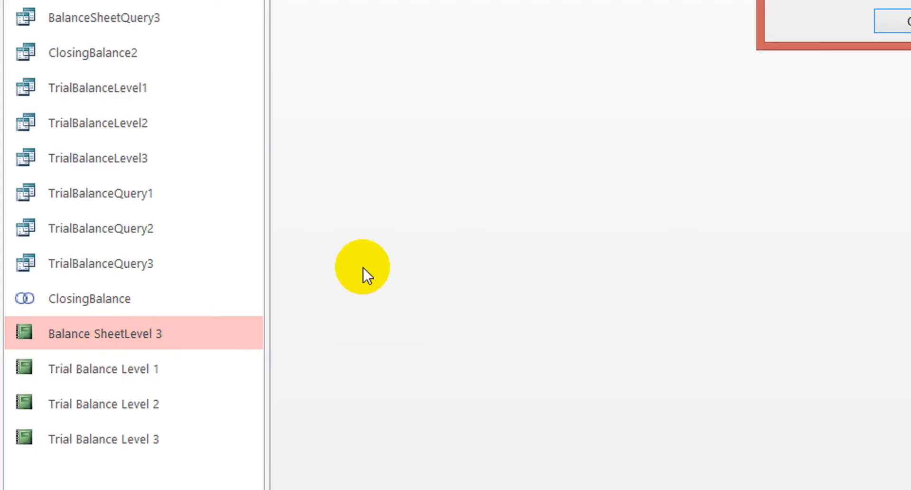
pyautogui.click(892, 24)
pyautogui.hotkey('shift', 'Left')
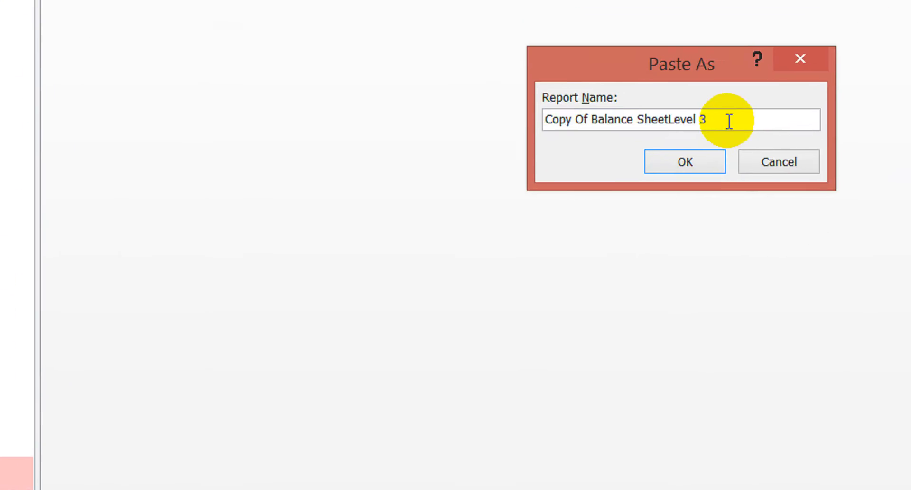
pyautogui.write('2')
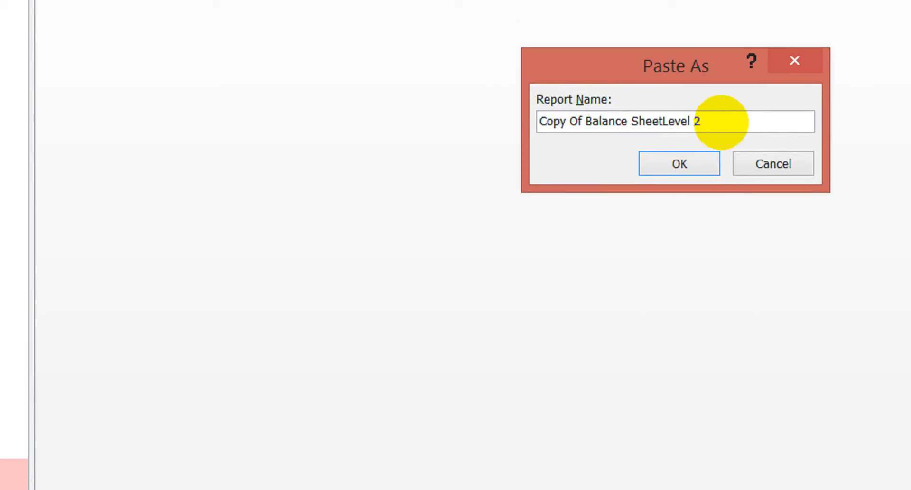
pyautogui.click(665, 164)
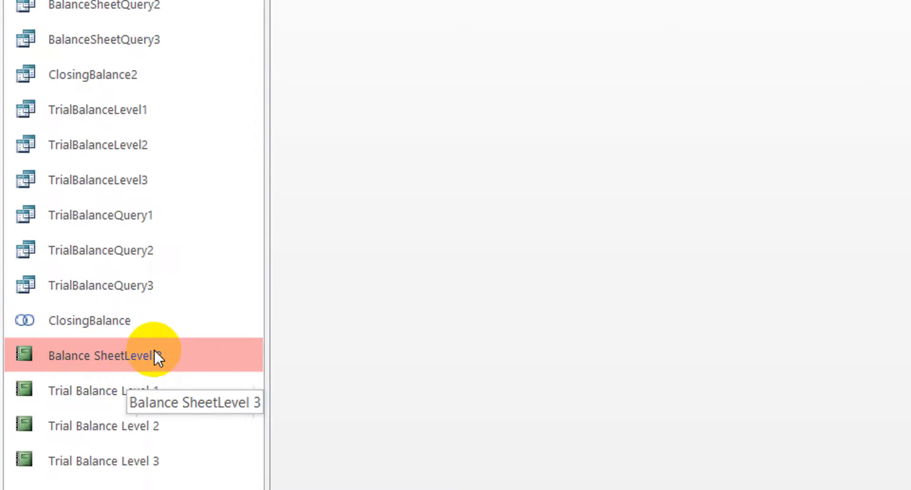
# - Paste another copy of the Balance SheetLevel 3 report, changing the name's number to 2 and removing its "Copy Of" prefix
pyautogui.hotkey('ctrl', 'v')
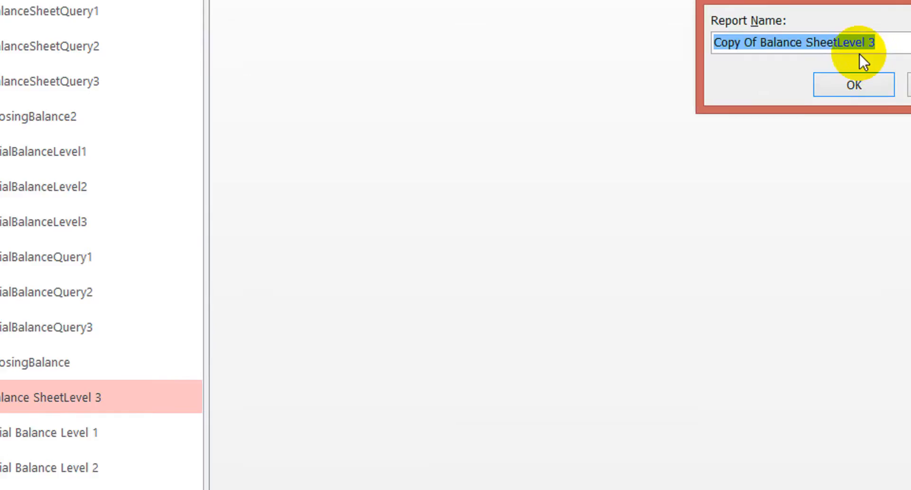
pyautogui.click(763, 105)
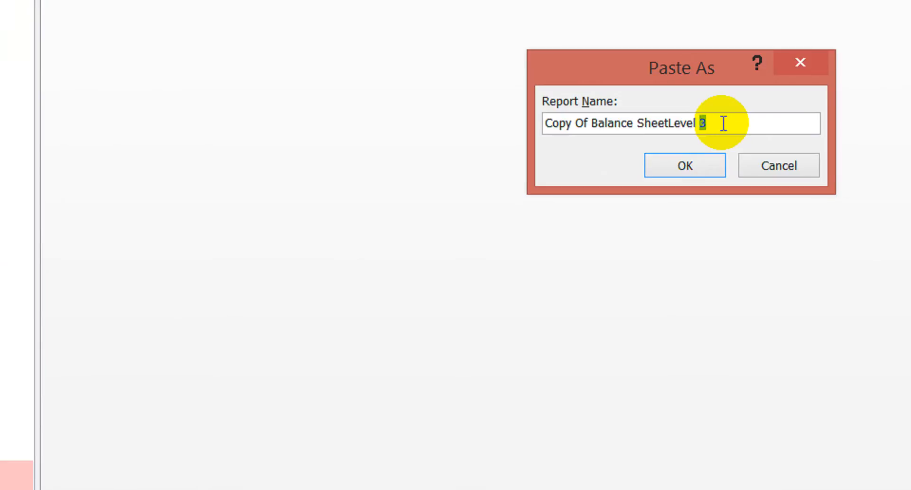
pyautogui.write('2')
pyautogui.press('Left')
pyautogui.press('Left')
pyautogui.press('Left')
pyautogui.press('Left')
pyautogui.press('Left')
pyautogui.press('Left')
pyautogui.press('Left')
pyautogui.press('Left')
pyautogui.press('Left')
pyautogui.press('Left')
pyautogui.press('Left')
pyautogui.press('Left')
pyautogui.press('Left')
pyautogui.press('Left')
pyautogui.press('Left')
pyautogui.press('Left')
pyautogui.press('Left')
pyautogui.press('Left')
pyautogui.press('Left')
pyautogui.press('Left')
pyautogui.press('Left')
pyautogui.press('Left')
pyautogui.press('Left')
pyautogui.press('Left')
pyautogui.press('Left')
pyautogui.press('Left')
pyautogui.press('Left')
pyautogui.hotkey('shift', 'Left')
pyautogui.hotkey('shift', 'Left')
pyautogui.hotkey('shift', 'Left')
pyautogui.hotkey('shift', 'Left')
pyautogui.hotkey('shift', 'Left')
pyautogui.hotkey('shift', 'Left')
pyautogui.hotkey('shift', 'Left')
pyautogui.press('BackSpace')
# - Correct the spacing so the pasted report's name reads "Balance Sheet Level 2" and confirm it
pyautogui.press('Right')
pyautogui.press('Right')
pyautogui.press('Right')
pyautogui.press('Right')
pyautogui.press('Right')
pyautogui.press('Right')
pyautogui.press('Right')
pyautogui.press('Right')
pyautogui.press('Right')
pyautogui.press('Right')
pyautogui.press('Right')
pyautogui.press('Right')
pyautogui.press('Right')
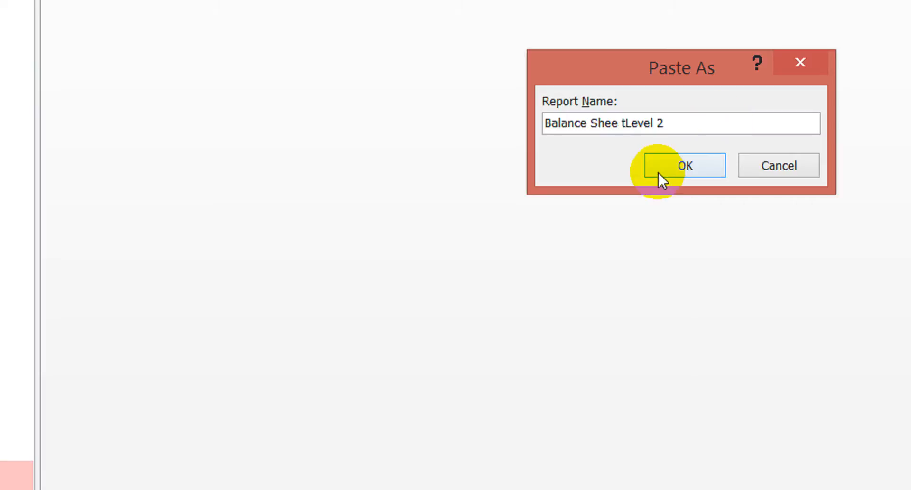
pyautogui.press('BackSpace')
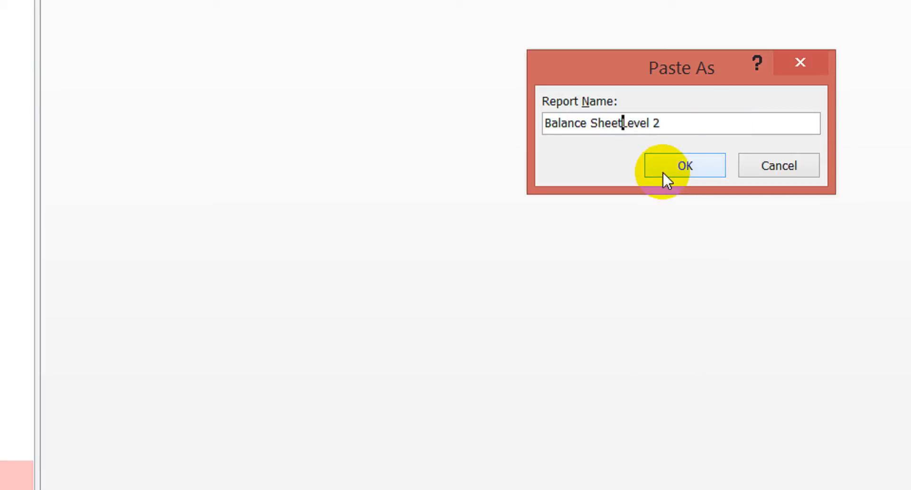
pyautogui.click(675, 165)
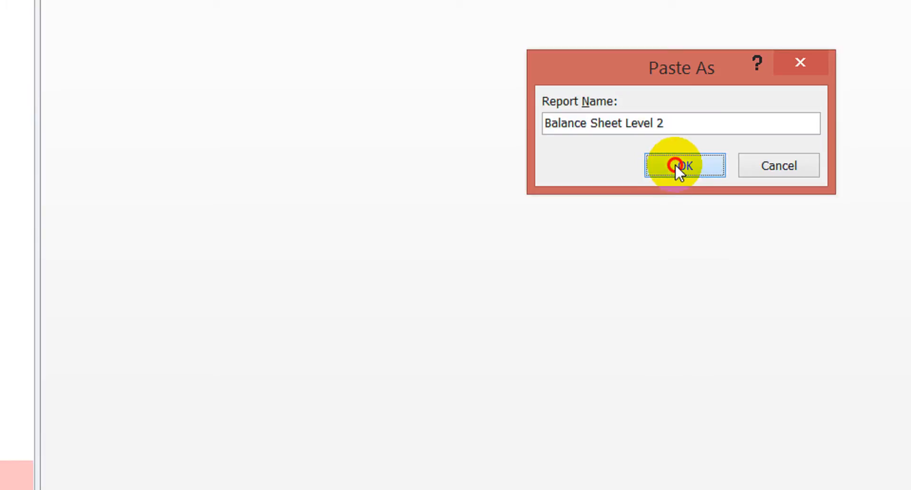
# - Reload the POSPro database again and filter the refreshed object list by "balance"
pyautogui.scroll(-1, 102, 377)
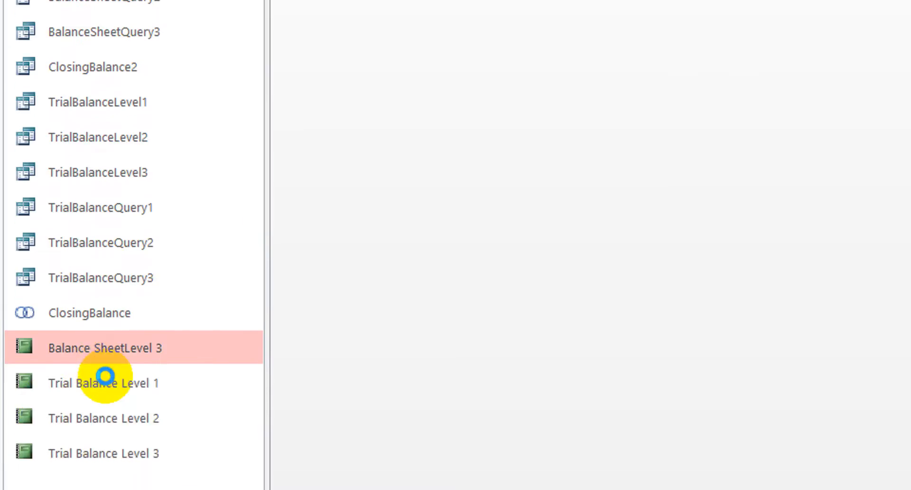
pyautogui.click(106, 370)
pyautogui.click(144, 339)
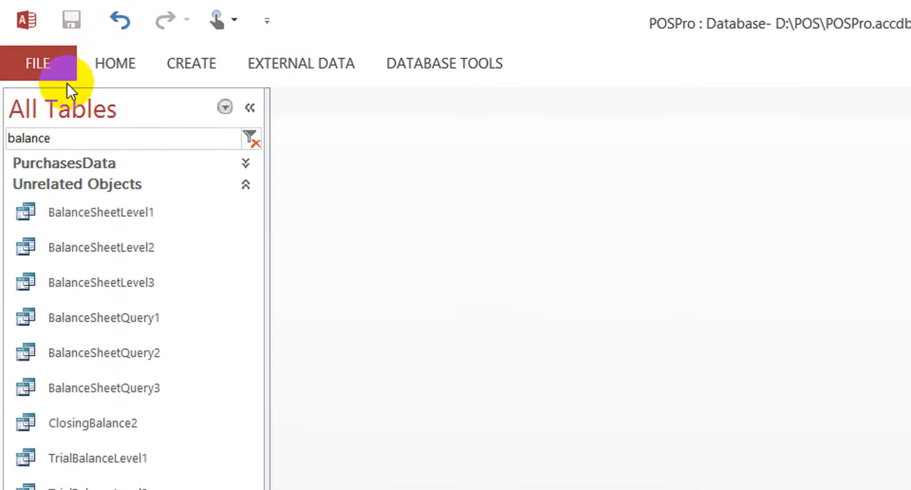
pyautogui.click(50, 63)
pyautogui.click(289, 284)
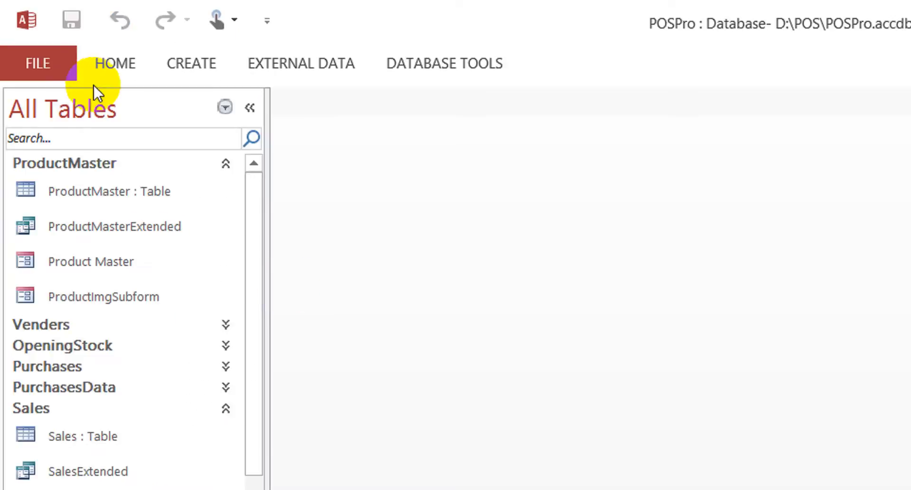
pyautogui.click(108, 138)
pyautogui.write('balna')
pyautogui.hotkey('shift', 'Left')
pyautogui.hotkey('shift', 'Left')
pyautogui.hotkey('shift', 'Left')
pyautogui.hotkey('shift', 'Left')
pyautogui.hotkey('shift', 'Left')
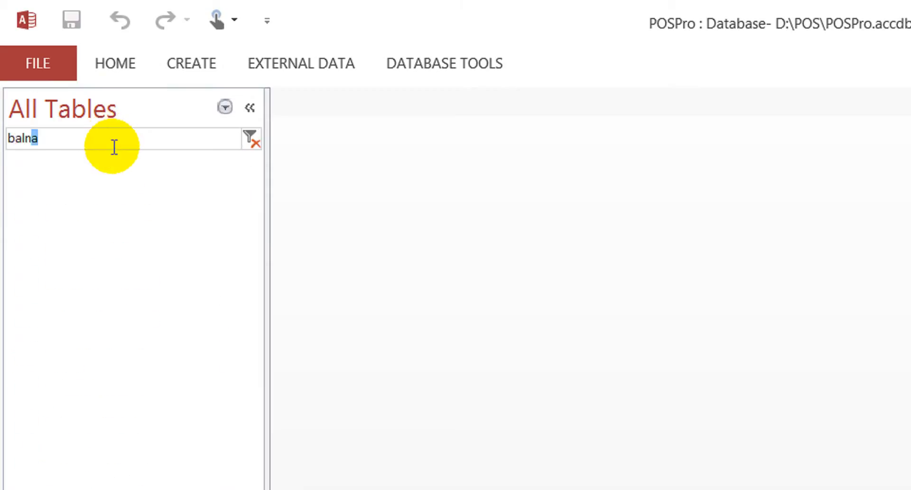
pyautogui.write('ba')
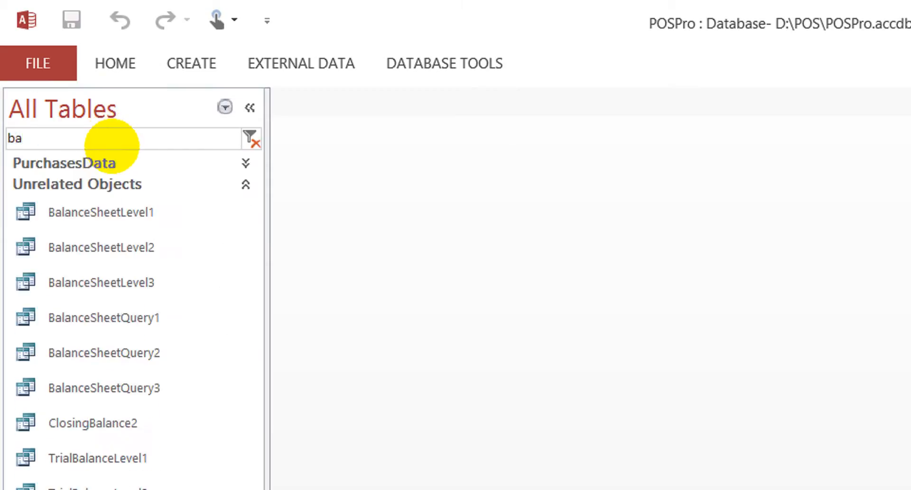
pyautogui.write('lande')
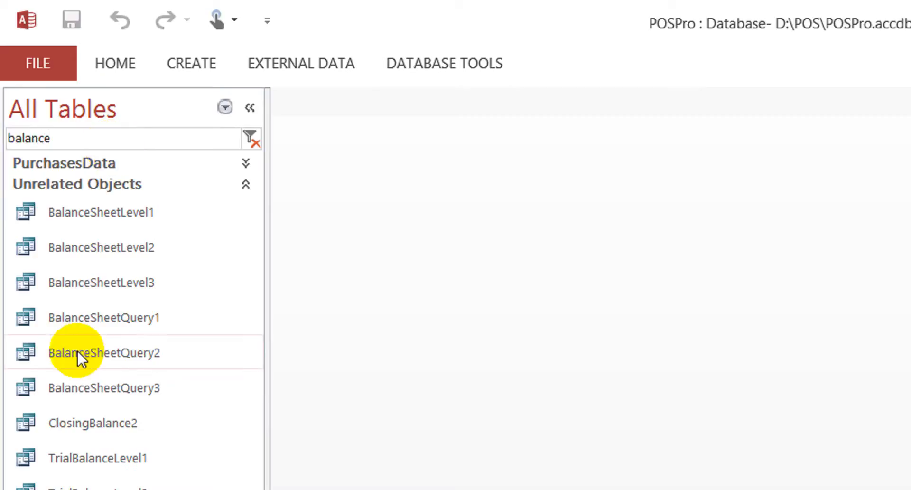
# - Change the number in the name of the "Copy Of Balance SheetLevel 2" report to 1
pyautogui.scroll(-4, 76, 408)
pyautogui.click(136, 370)
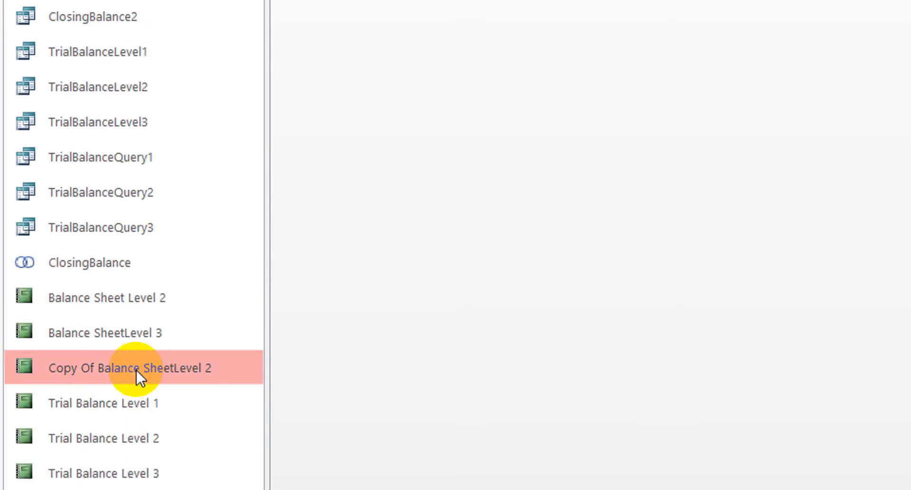
pyautogui.click(136, 368)
pyautogui.press('End')
pyautogui.hotkey('shift', 'Left')
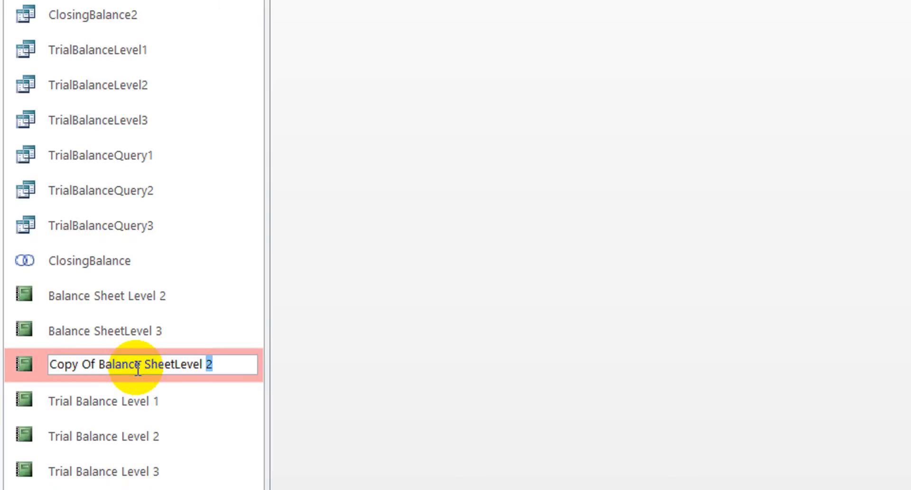
pyautogui.write('1')
# - Remove the "Copy Of" prefix from the name of the report being renamed
pyautogui.press('Left')
pyautogui.press('Left')
pyautogui.press('Left')
pyautogui.press('Left')
pyautogui.press('Left')
pyautogui.press('Left')
pyautogui.press('Left')
pyautogui.press('Left')
pyautogui.press('Left')
pyautogui.press('Left')
pyautogui.press('Left')
pyautogui.hotkey('shift', 'Left')
pyautogui.hotkey('shift', 'Left')
pyautogui.hotkey('shift', 'Left')
pyautogui.hotkey('shift', 'Left')
pyautogui.hotkey('shift', 'Left')
pyautogui.hotkey('shift', 'Left')
pyautogui.hotkey('shift', 'Left')
pyautogui.hotkey('shift', 'Left')
pyautogui.press('Right')
pyautogui.hotkey('shift', 'Left')
pyautogui.hotkey('shift', 'Left')
pyautogui.hotkey('shift', 'Left')
pyautogui.hotkey('shift', 'Left')
pyautogui.hotkey('shift', 'Left')
pyautogui.hotkey('shift', 'Left')
pyautogui.hotkey('shift', 'Left')
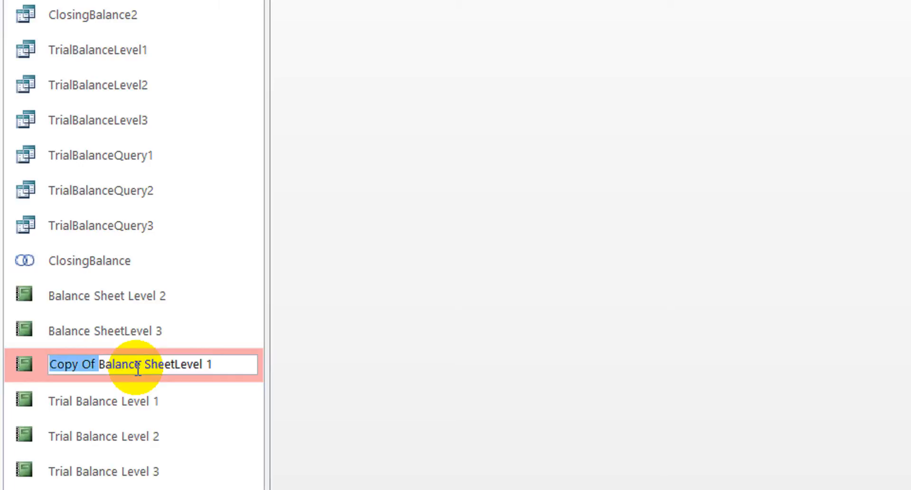
pyautogui.press('BackSpace')
# - Add a space before "Level" so the report is named "Balance Sheet Level 1", and apply the new name
pyautogui.hotkey('ctrl', 'Right')
pyautogui.press('Right')
pyautogui.press('Right')
pyautogui.press('Right')
pyautogui.press('Right')
pyautogui.press('Right')
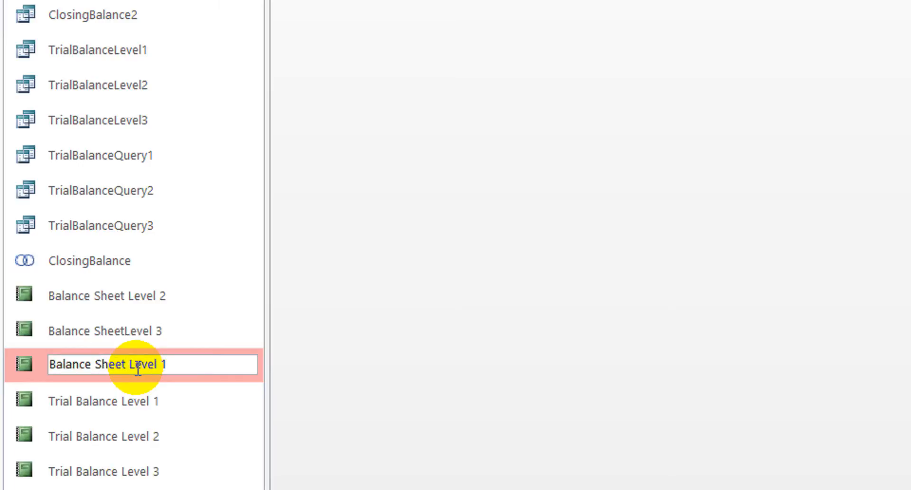
pyautogui.click(155, 108)
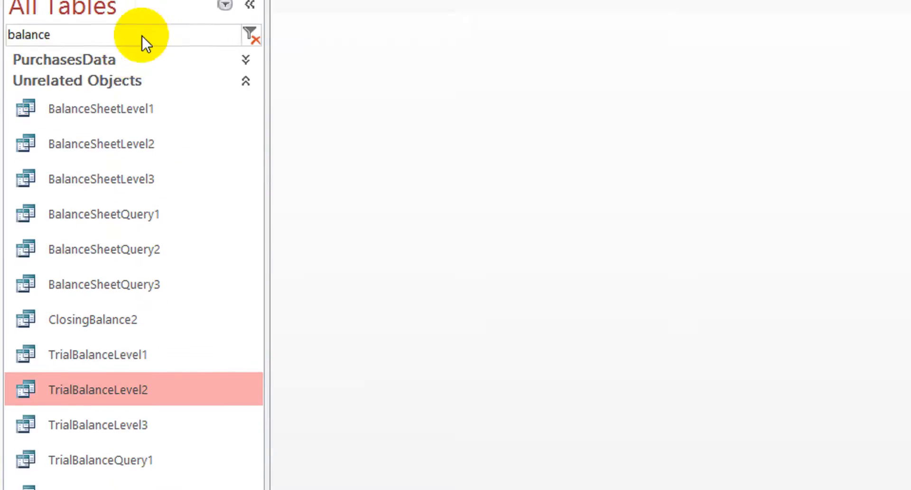
# - Add the missing space before "Level" so the third report is named "Balance Sheet Level 3"
pyautogui.click(146, 312)
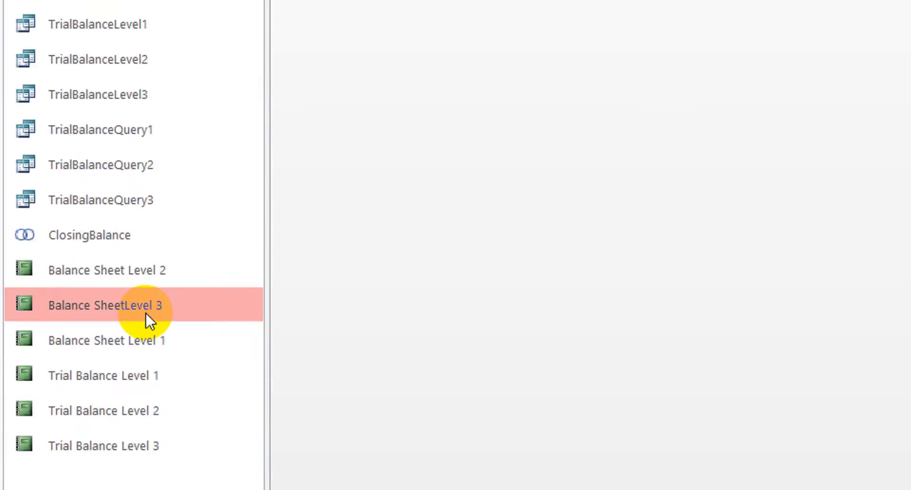
pyautogui.click(146, 313)
pyautogui.press('Home')
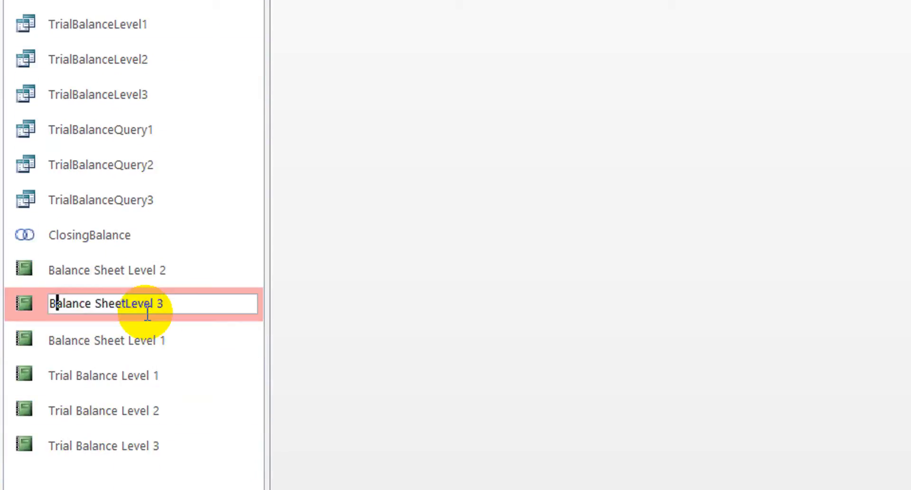
pyautogui.press('Right')
pyautogui.press('Right')
pyautogui.press('Right')
pyautogui.press('Right')
pyautogui.press('Right')
pyautogui.press('Right')
pyautogui.press('Right')
pyautogui.press('Right')
pyautogui.press('Right')
pyautogui.press('Right')
pyautogui.press('Right')
pyautogui.press('Right')
pyautogui.click(135, 89)
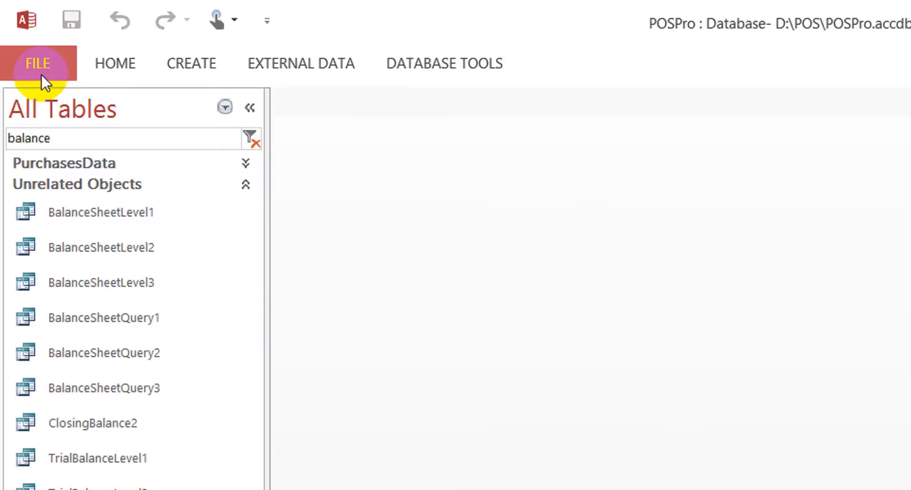
# - Reload the POSPro database and filter the refreshed object list by "shee"
pyautogui.click(39, 77)
pyautogui.click(272, 271)
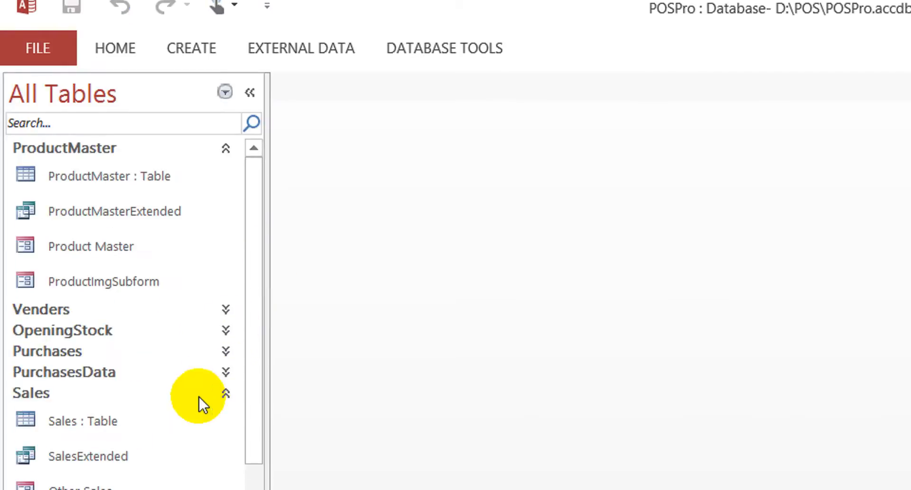
pyautogui.click(134, 132)
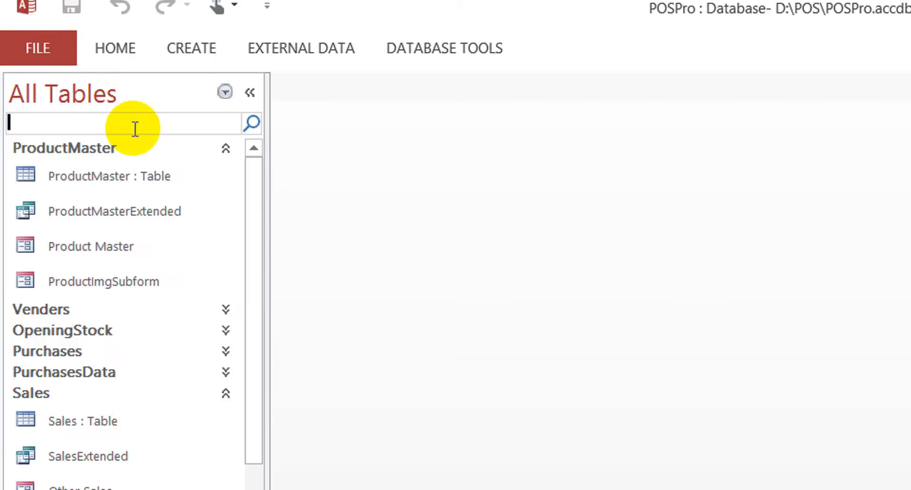
pyautogui.write('balancesh')
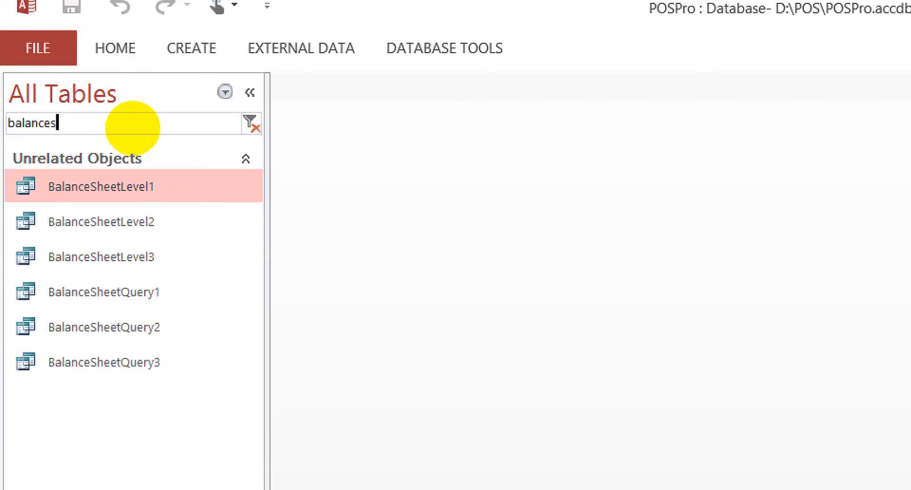
pyautogui.hotkey('shift', 'Left')
pyautogui.hotkey('shift', 'Left')
pyautogui.hotkey('shift', 'Left')
pyautogui.hotkey('shift', 'Left')
pyautogui.hotkey('shift', 'Left')
pyautogui.hotkey('shift', 'Left')
pyautogui.hotkey('shift', 'Left')
pyautogui.hotkey('shift', 'Left')
pyautogui.hotkey('shift', 'Left')
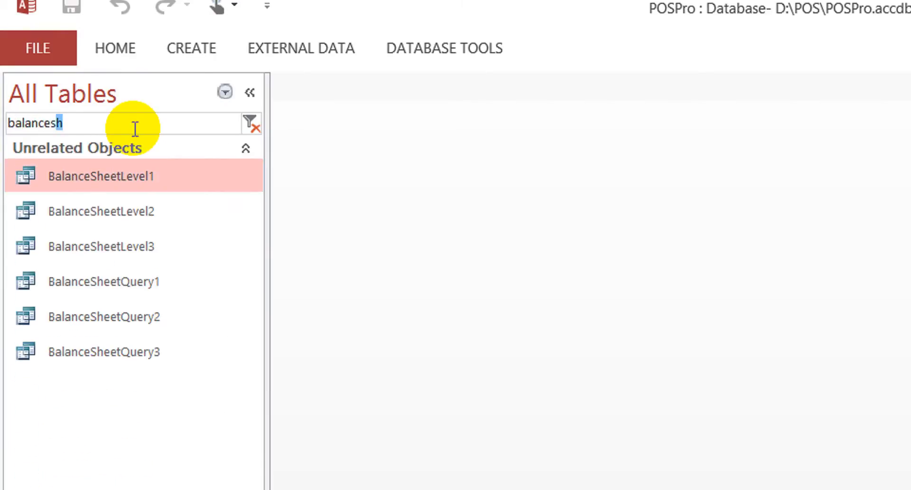
pyautogui.write('shee')
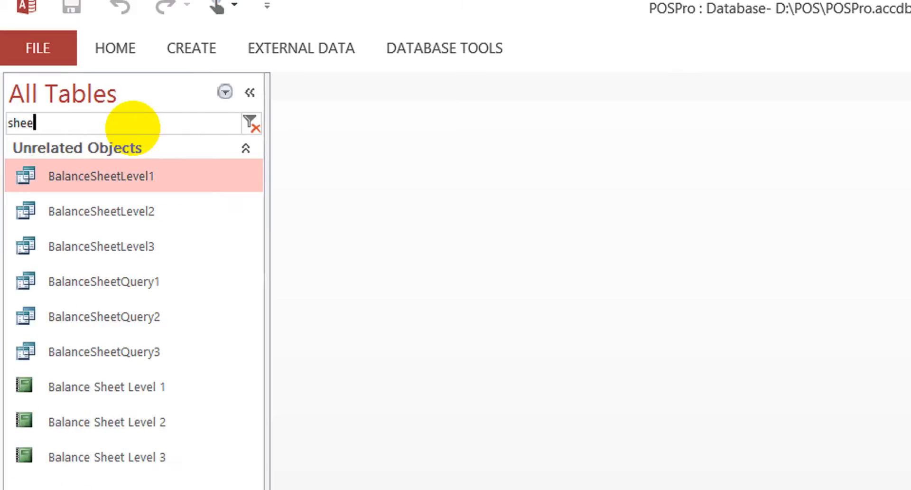
# - Open the Balance Sheet Level 3 report in Design View
pyautogui.click(142, 382)
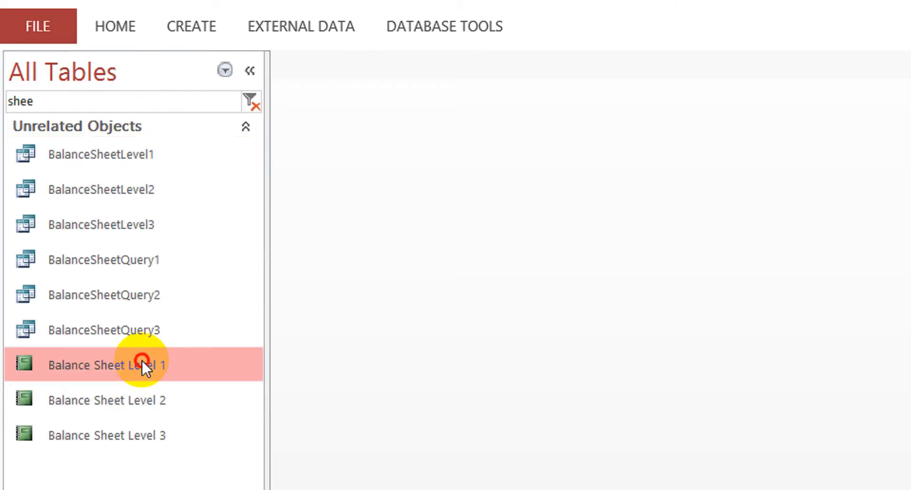
pyautogui.click(101, 436)
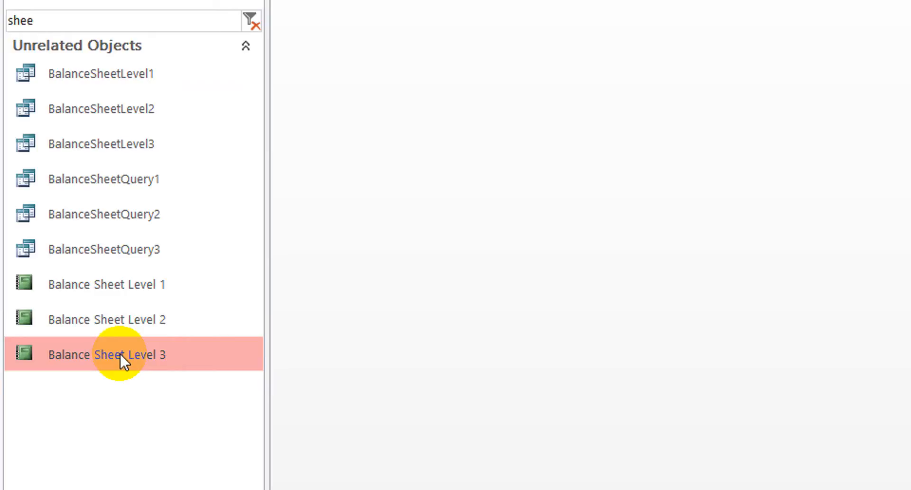
pyautogui.rightClick(121, 359)
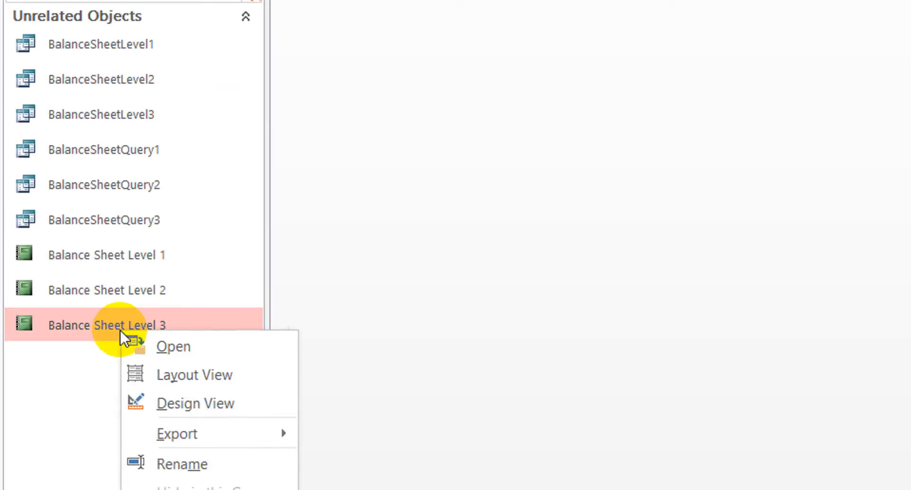
pyautogui.click(204, 398)
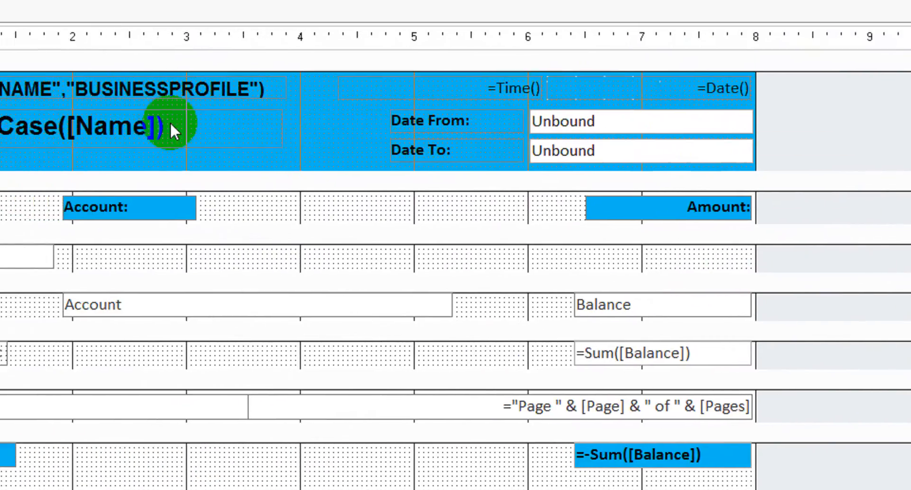
# - Delete the "Date From:" label and its text box from the report header
pyautogui.click(192, 124)
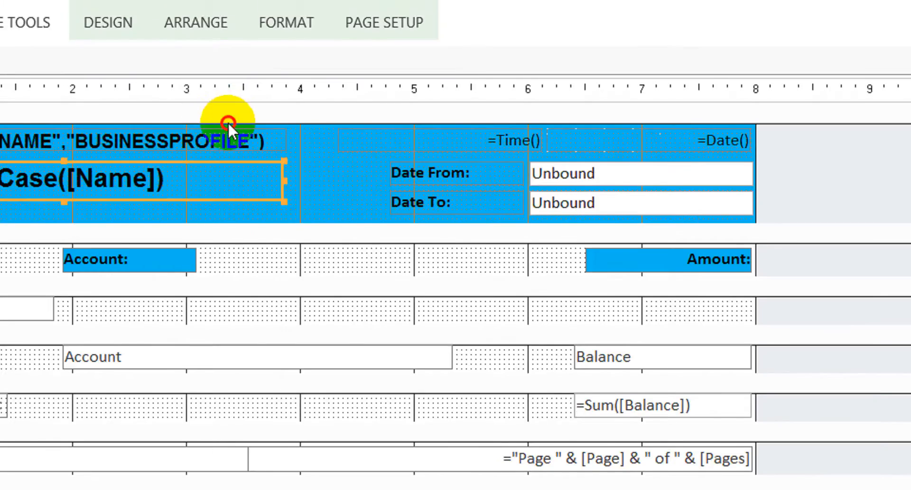
pyautogui.click(357, 109)
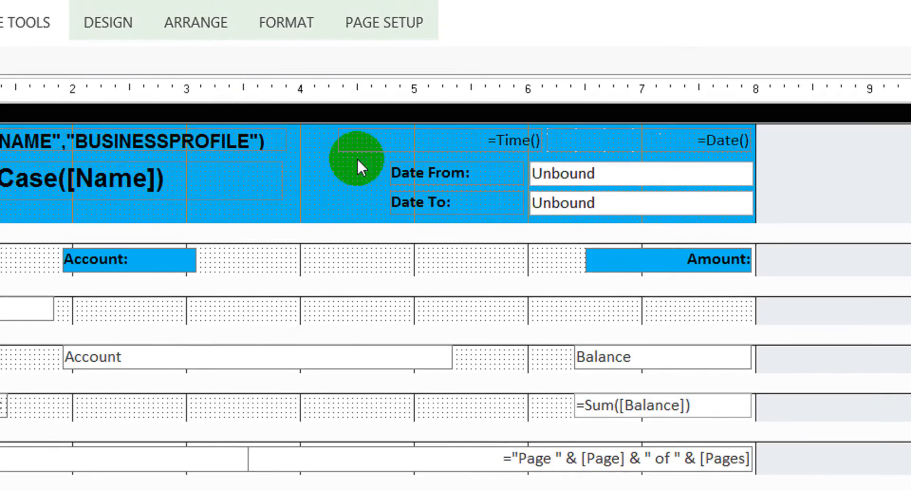
pyautogui.click(668, 184)
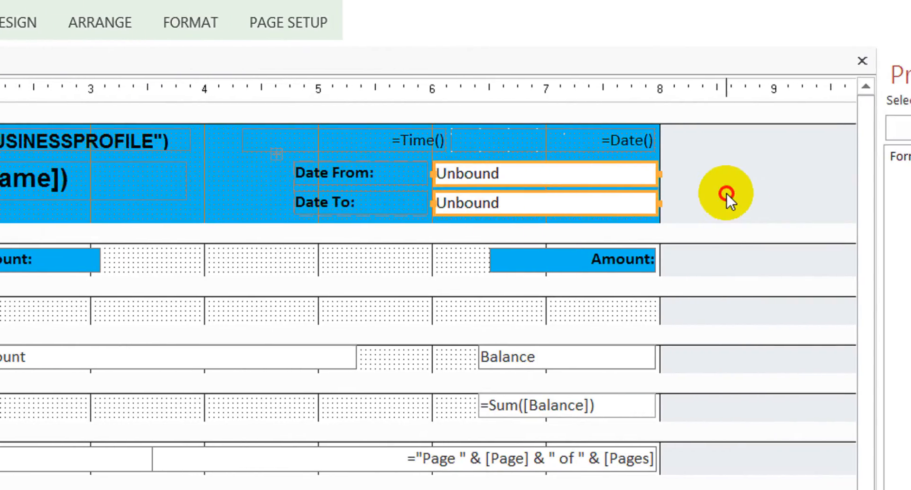
pyautogui.moveTo(755, 179); pyautogui.dragTo(301, 162)
pyautogui.press('Delete')
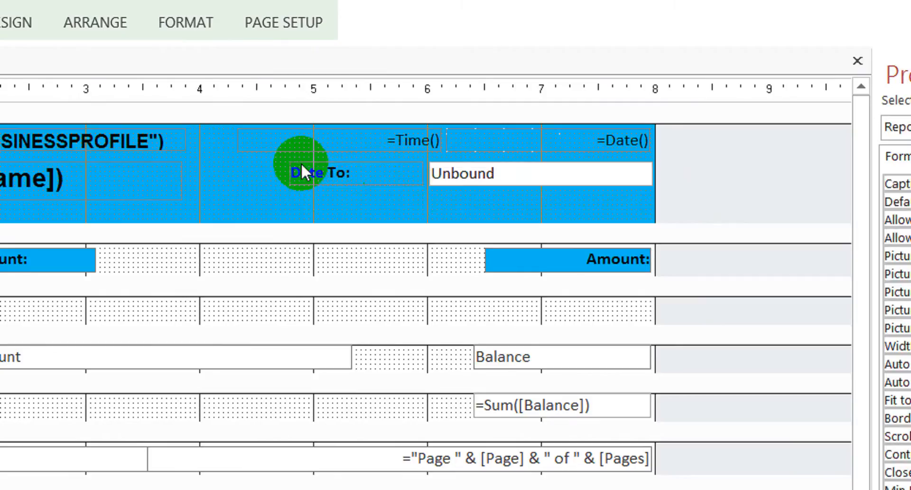
# - Change the caption of the "Date To:" label in the report header to "As On:"
pyautogui.click(373, 180)
pyautogui.click(380, 178)
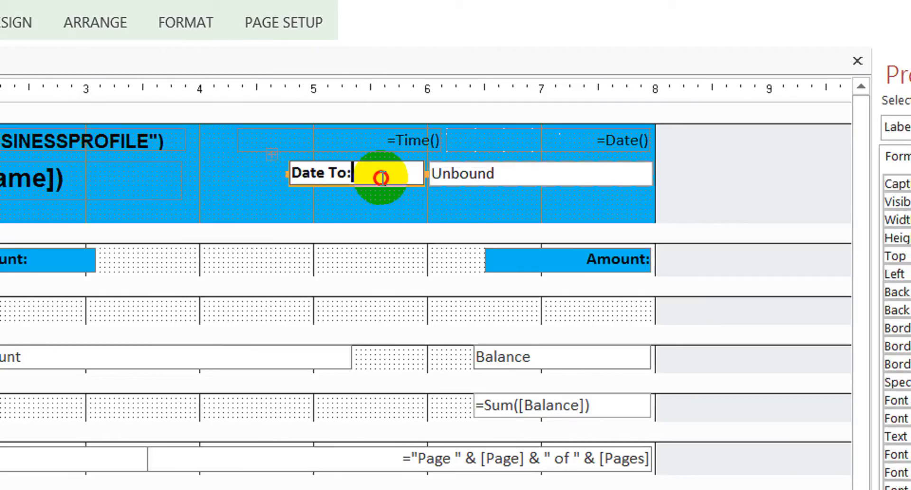
pyautogui.hotkey('shift', 'Left')
pyautogui.hotkey('shift', 'Left')
pyautogui.hotkey('shift', 'Left')
pyautogui.hotkey('shift', 'Left')
pyautogui.hotkey('shift', 'Left')
pyautogui.hotkey('shift', 'Left')
pyautogui.hotkey('shift', 'Left')
pyautogui.hotkey('shift', 'Left')
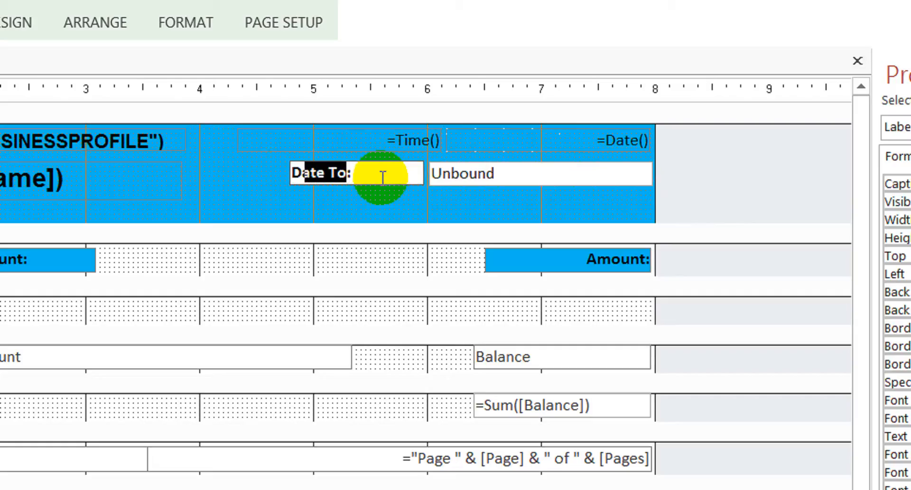
pyautogui.write('As')
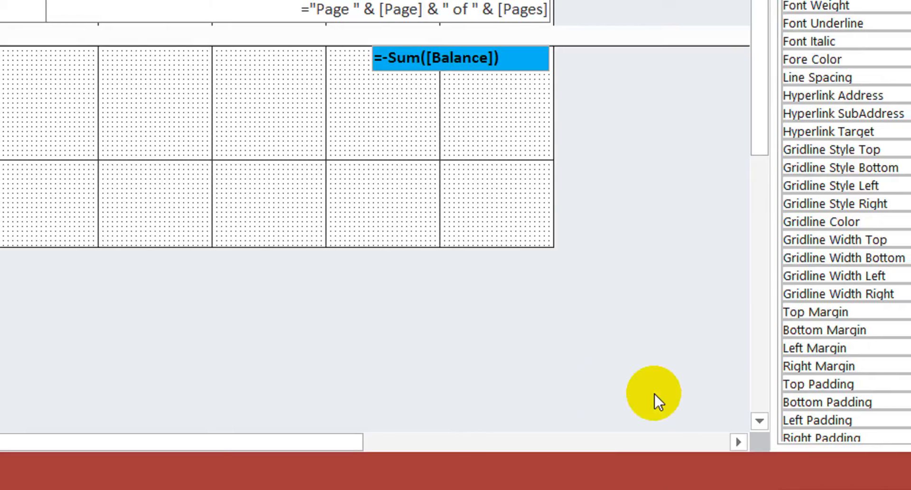
pyautogui.write(':')
pyautogui.press('BackSpace')
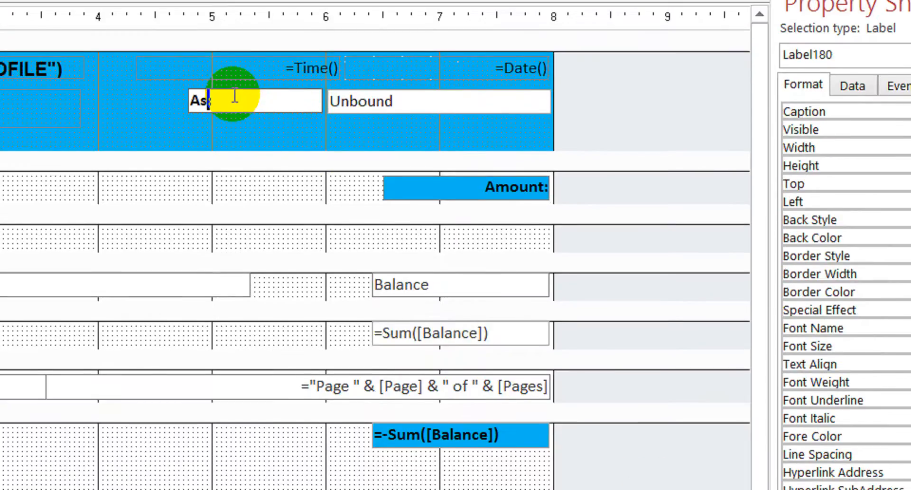
pyautogui.write('o:')
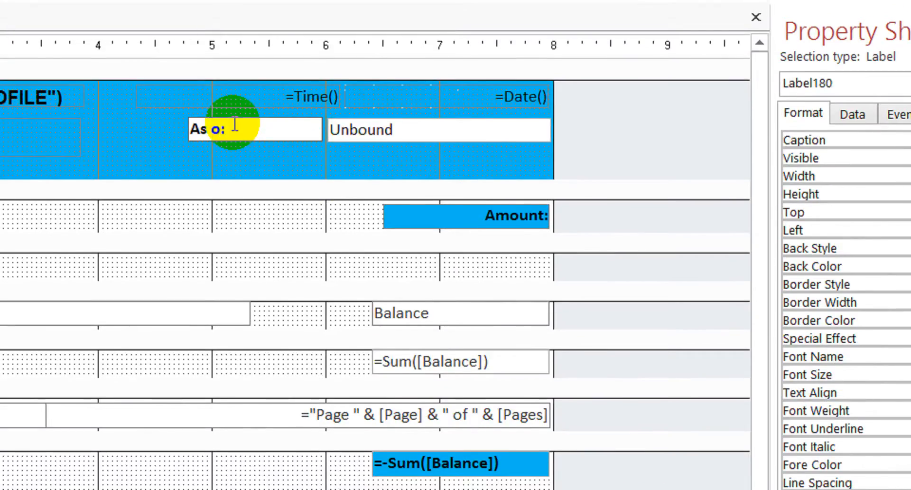
pyautogui.hotkey('shift', 'Left')
pyautogui.write('On:')
pyautogui.click(583, 137)
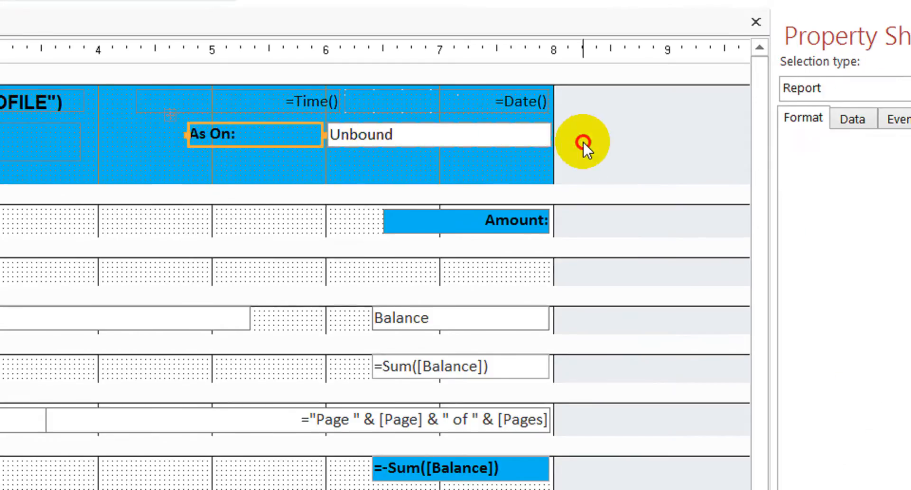
pyautogui.click(276, 138)
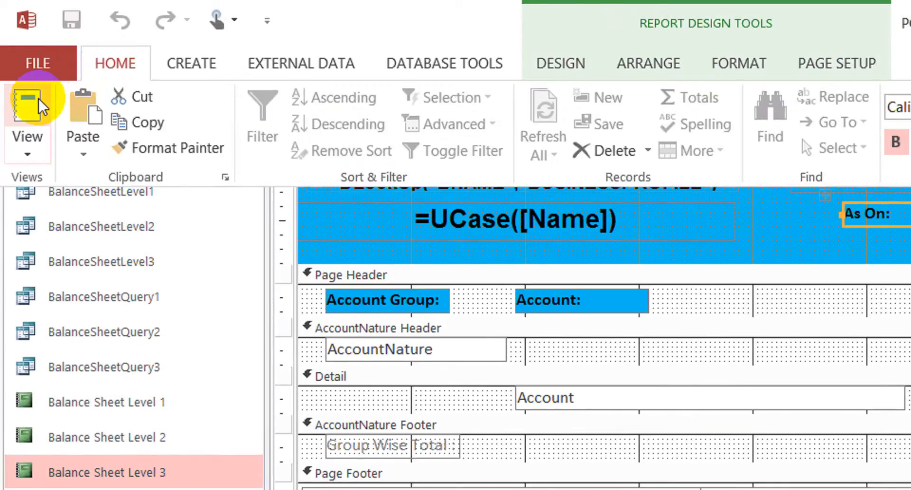
# - Run the report in Report View with stDate 1-1 and endDate 30-10
pyautogui.click(38, 98)
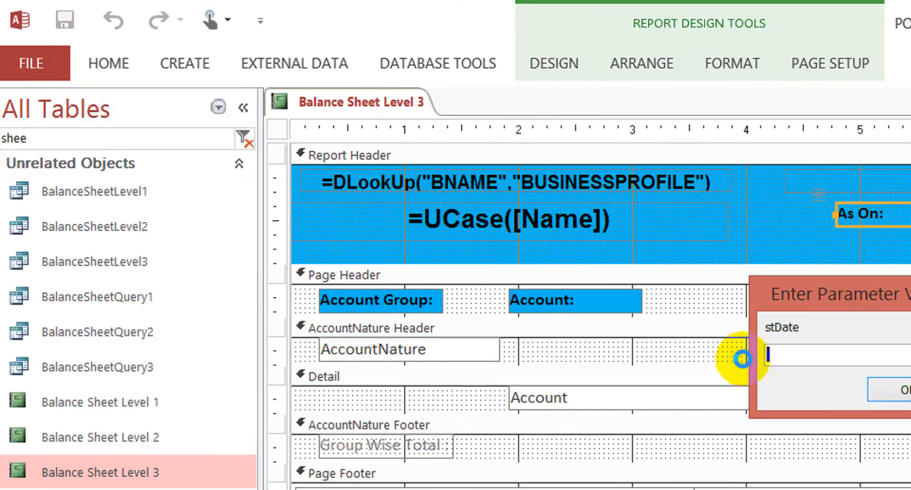
pyautogui.write('1')
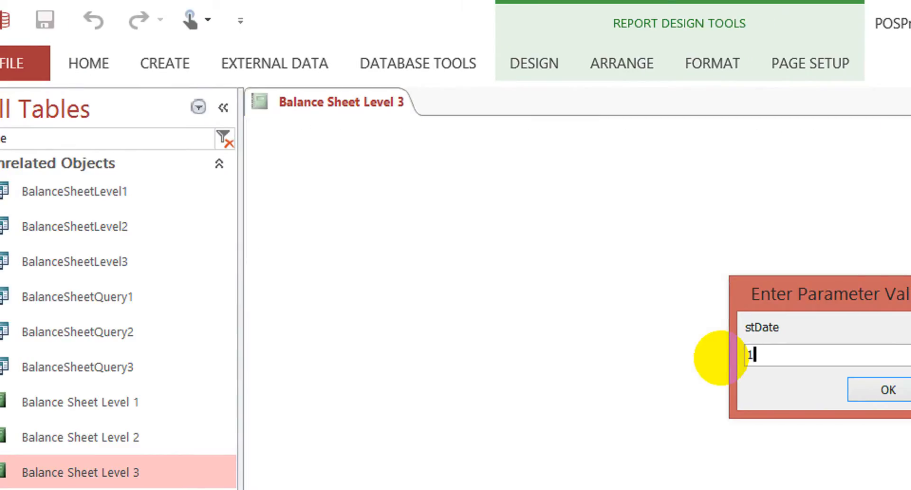
pyautogui.write('-1')
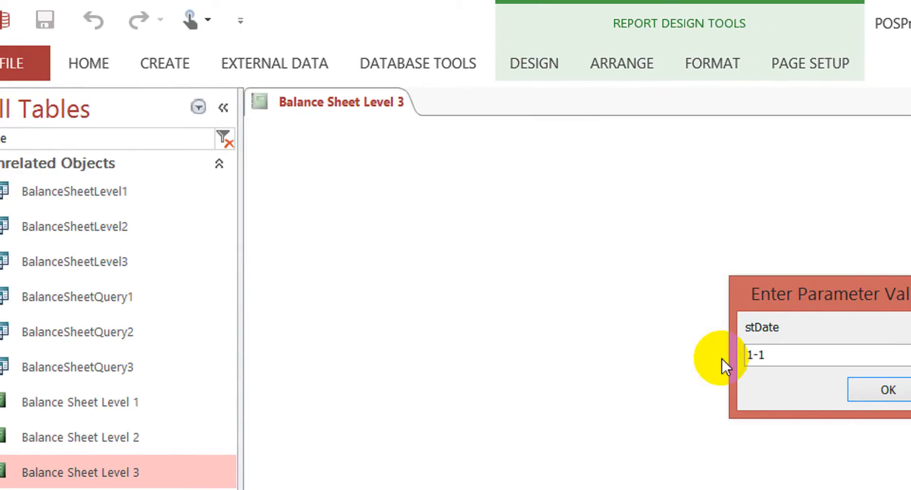
pyautogui.click(897, 387)
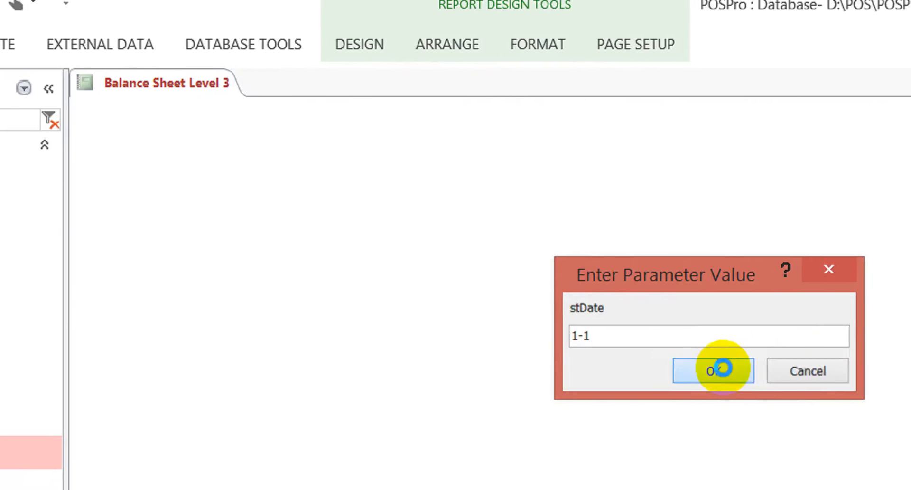
pyautogui.write('301-')
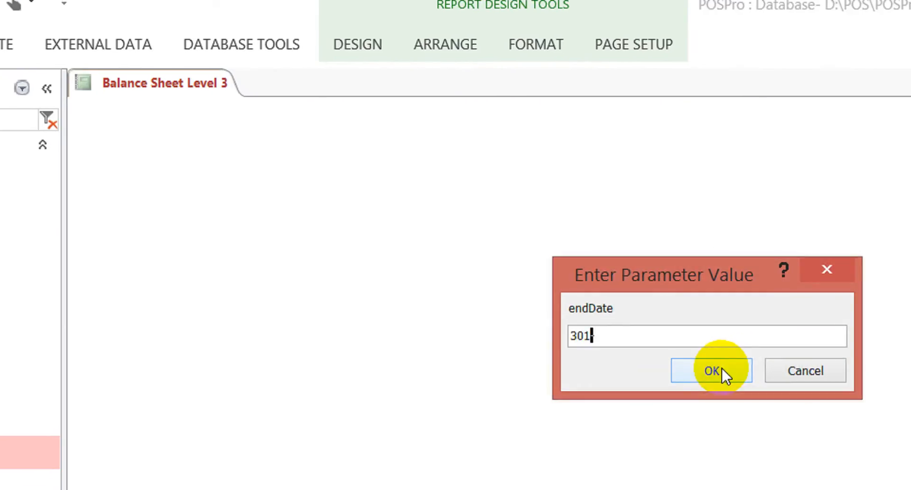
pyautogui.press('BackSpace')
pyautogui.write('-1-')
pyautogui.press('BackSpace')
pyautogui.write('0')
pyautogui.click(722, 368)
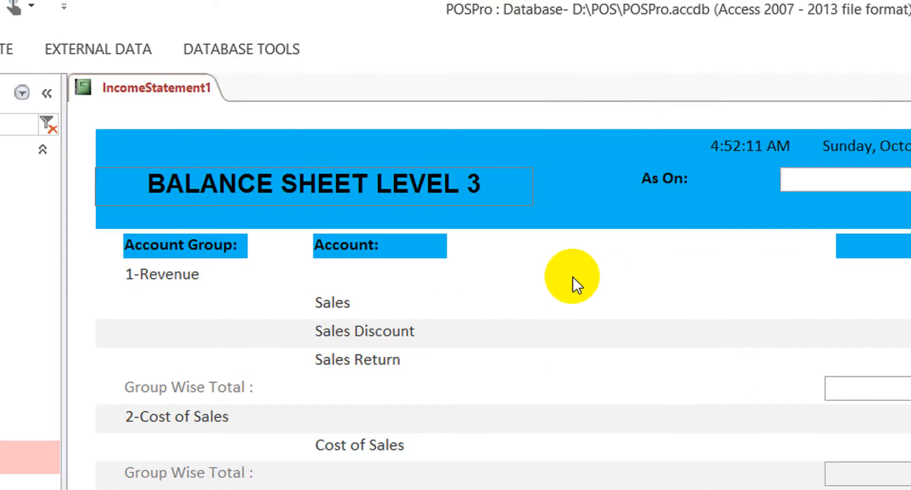
# - Examine the Balance Sheet Level 3 header and amount rows, and return the report to Design View
pyautogui.click(621, 251)
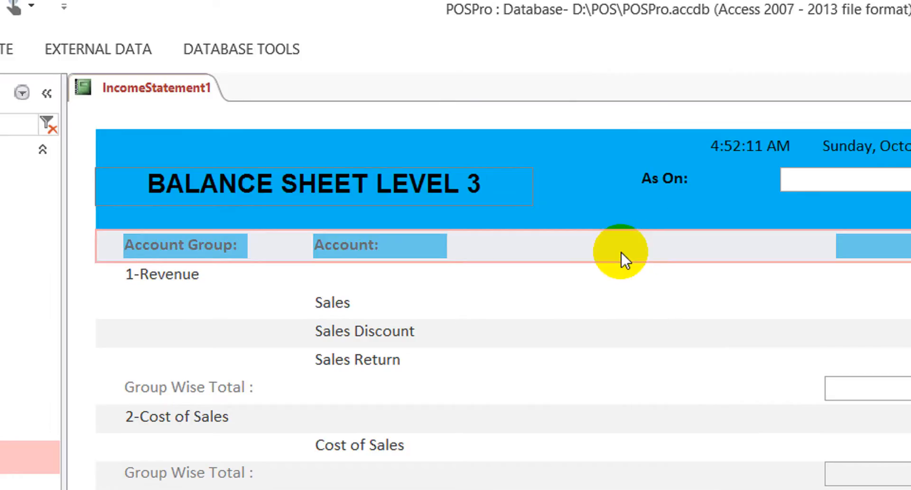
pyautogui.click(603, 170)
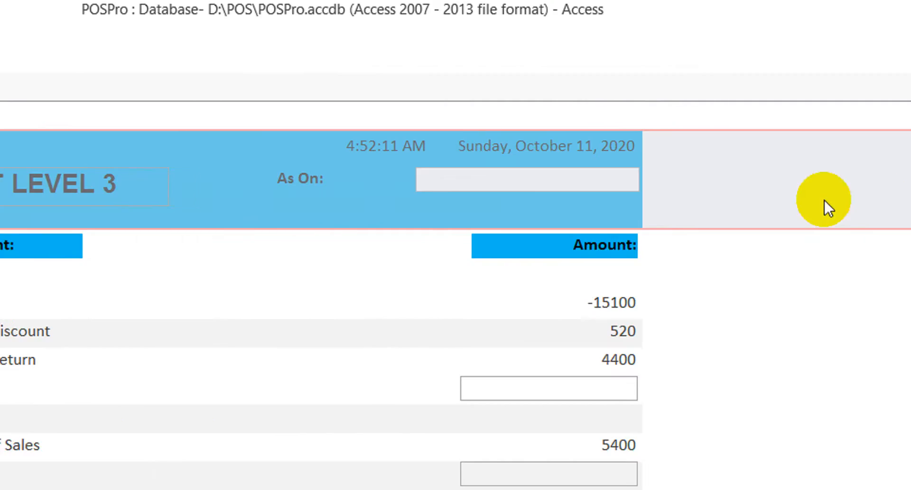
pyautogui.click(722, 273)
pyautogui.click(696, 330)
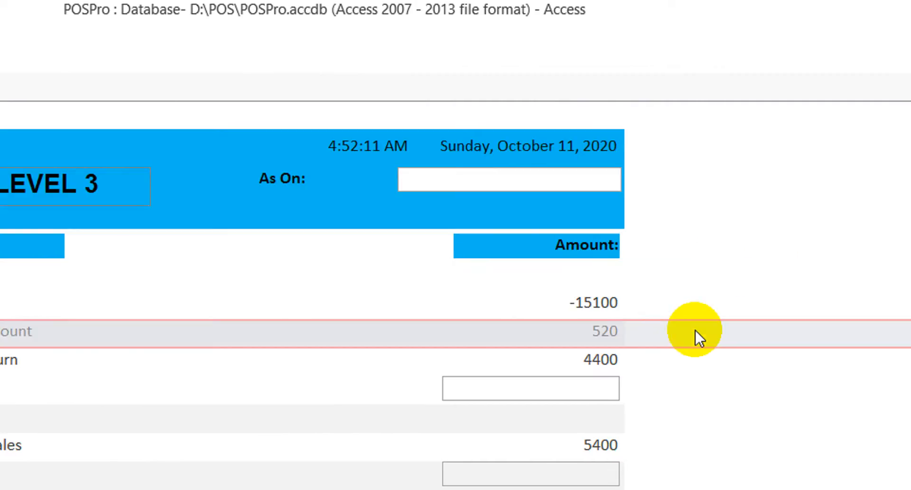
pyautogui.rightClick(753, 203)
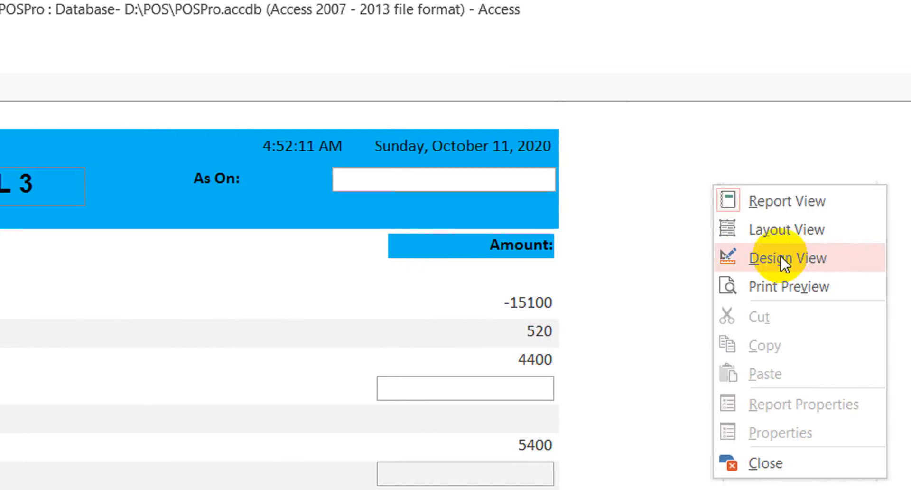
pyautogui.click(826, 261)
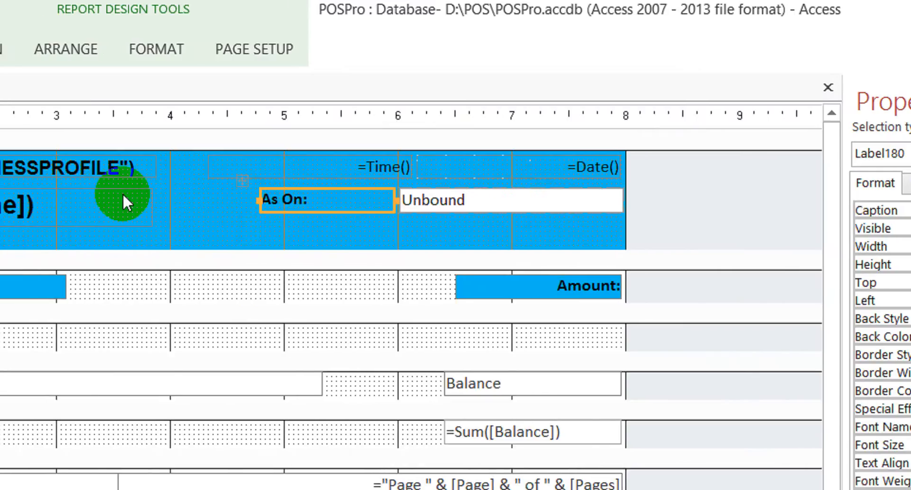
# - Check the title expression in the report header and select the "As On:" label
pyautogui.click(160, 204)
pyautogui.click(161, 202)
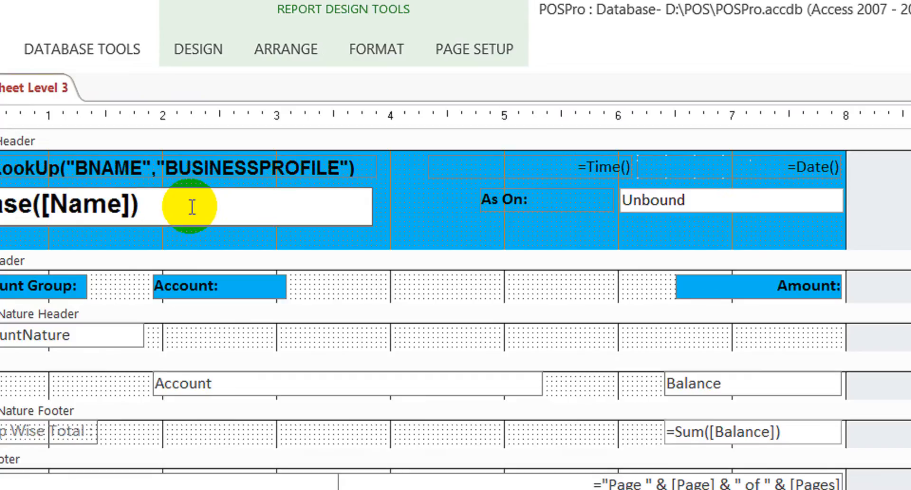
pyautogui.click(404, 209)
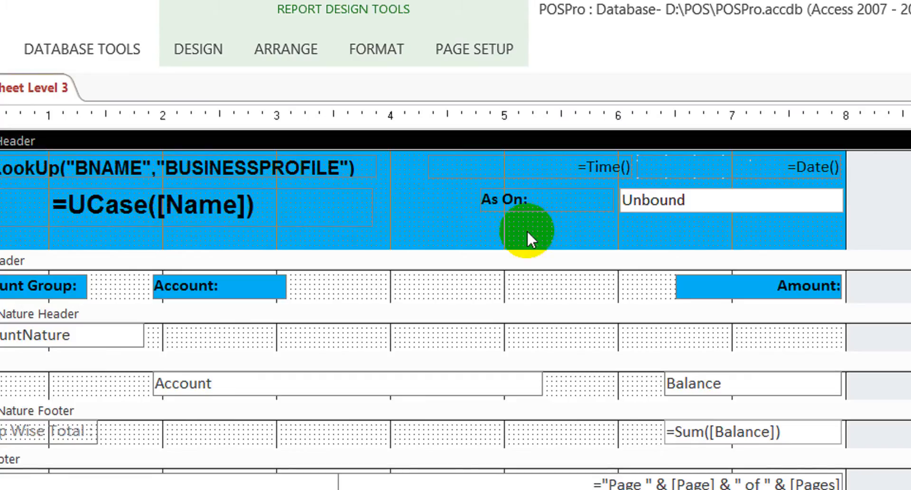
pyautogui.click(579, 208)
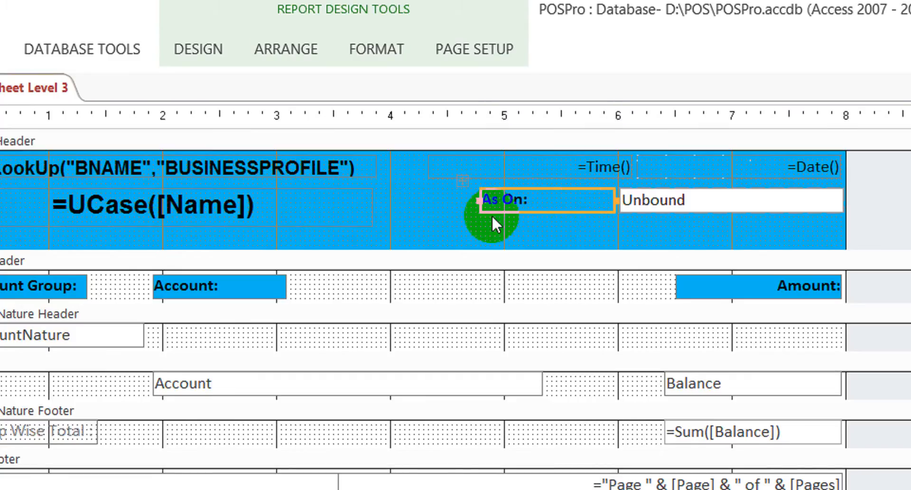
# - Move the "As On:" label and its unbound text box slightly down in the report header
pyautogui.click(463, 181)
pyautogui.press('Down')
pyautogui.press('Down')
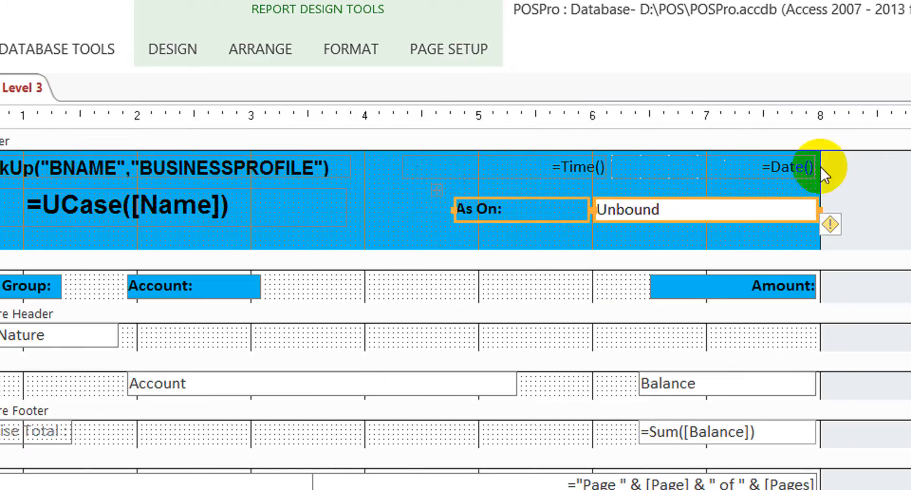
# - Set the report's Record Source property to the BalanceSheetLevel3 query
pyautogui.click(805, 186)
pyautogui.click(729, 186)
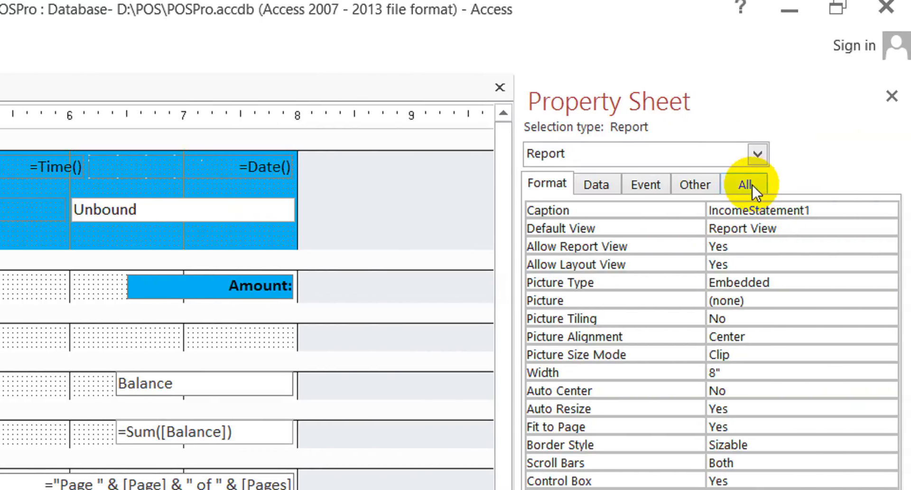
pyautogui.click(753, 185)
pyautogui.click(813, 209)
pyautogui.press('Down')
pyautogui.press('Up')
pyautogui.write('bal')
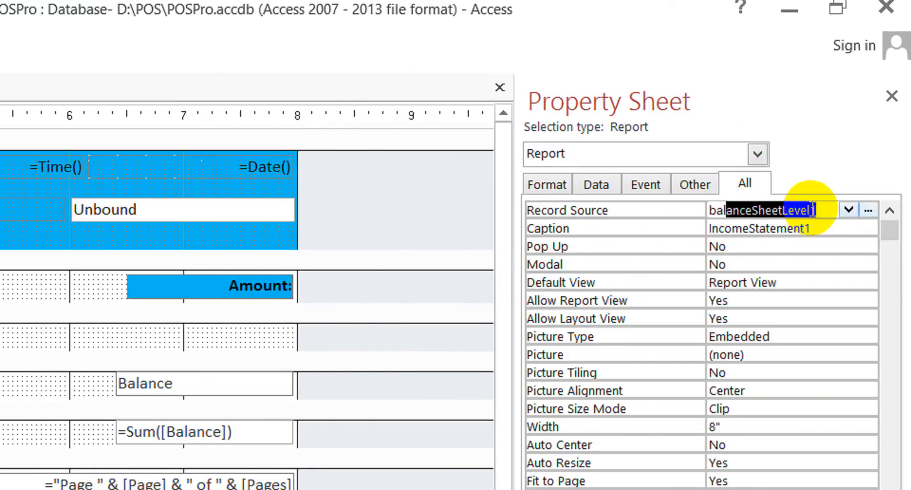
pyautogui.click(826, 209)
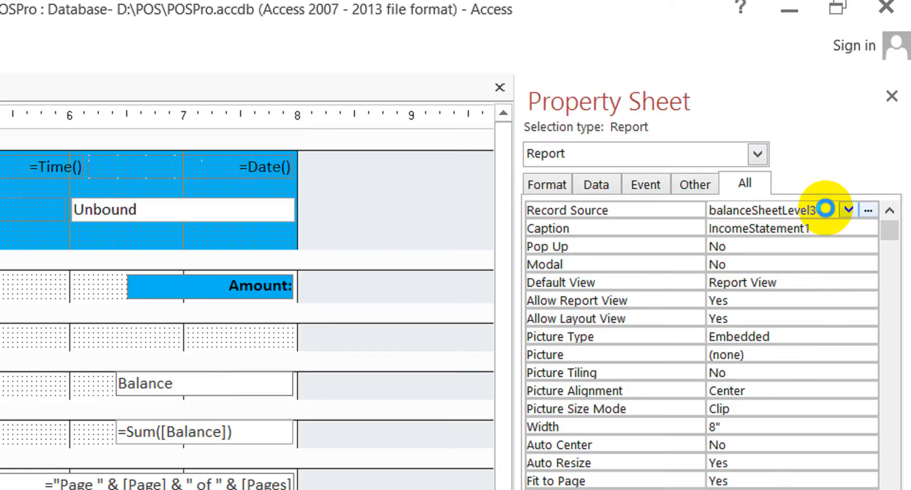
pyautogui.press('Return')
pyautogui.press('Return')
pyautogui.click(828, 209)
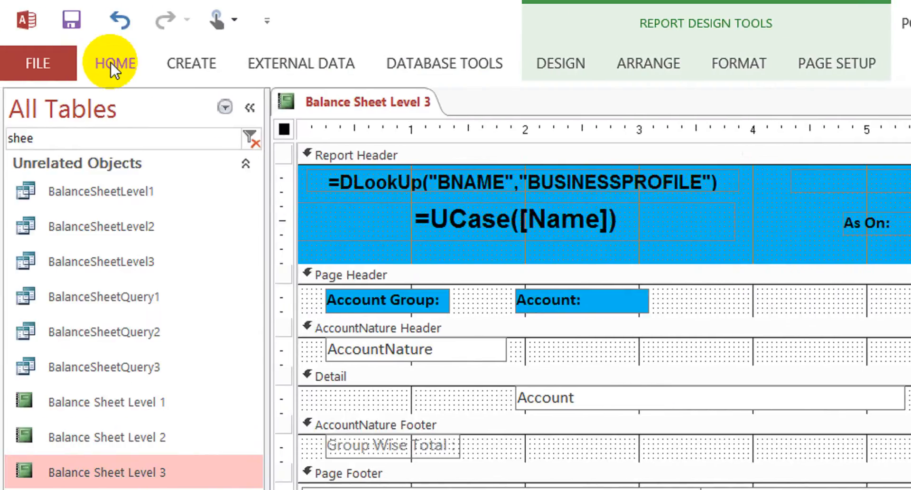
# - Run the report in Report View, entering a Last Date, j for AccountNature and 0 for Balance
pyautogui.click(110, 61)
pyautogui.click(39, 104)
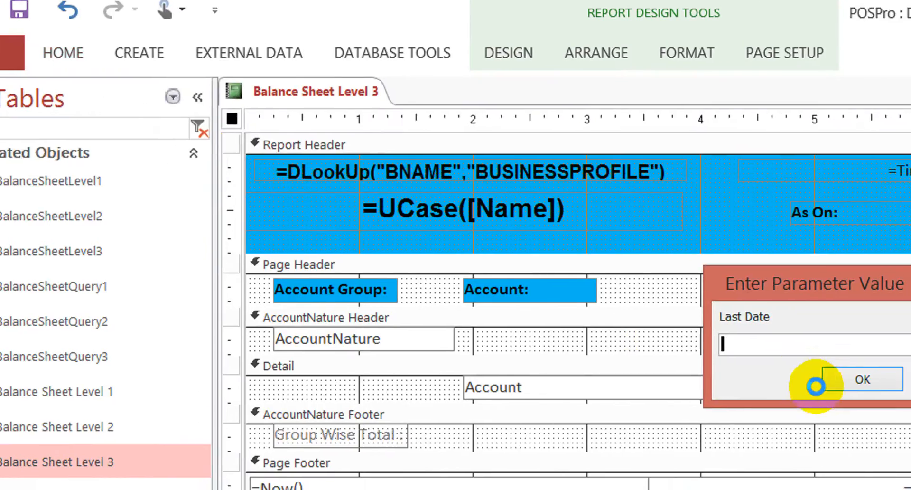
pyautogui.write('30-10')
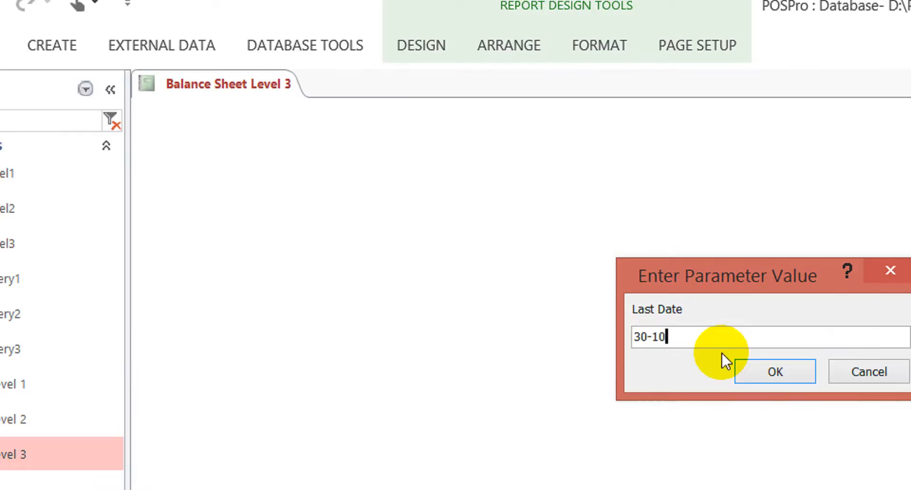
pyautogui.click(755, 371)
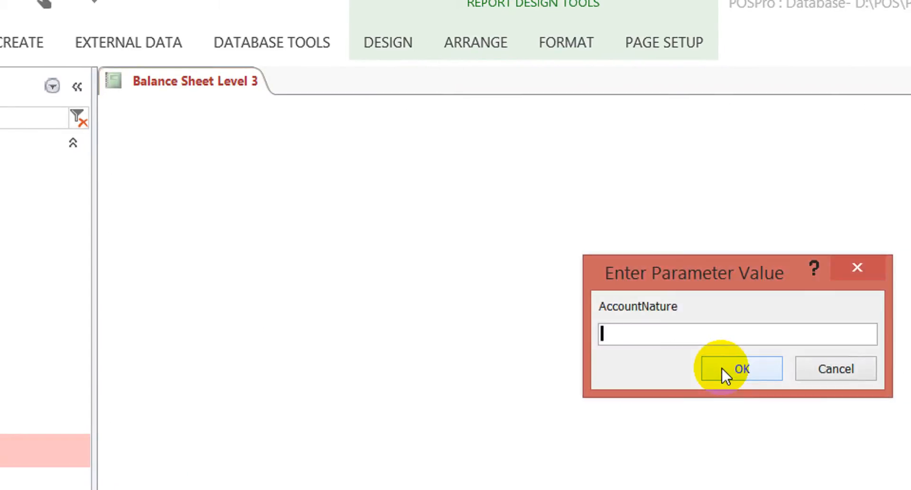
pyautogui.write('j')
pyautogui.click(722, 369)
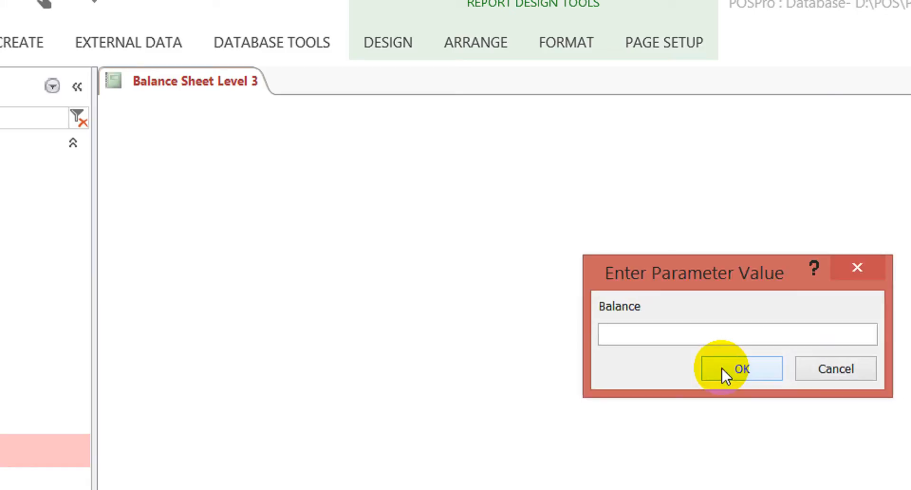
pyautogui.write('0')
pyautogui.click(722, 369)
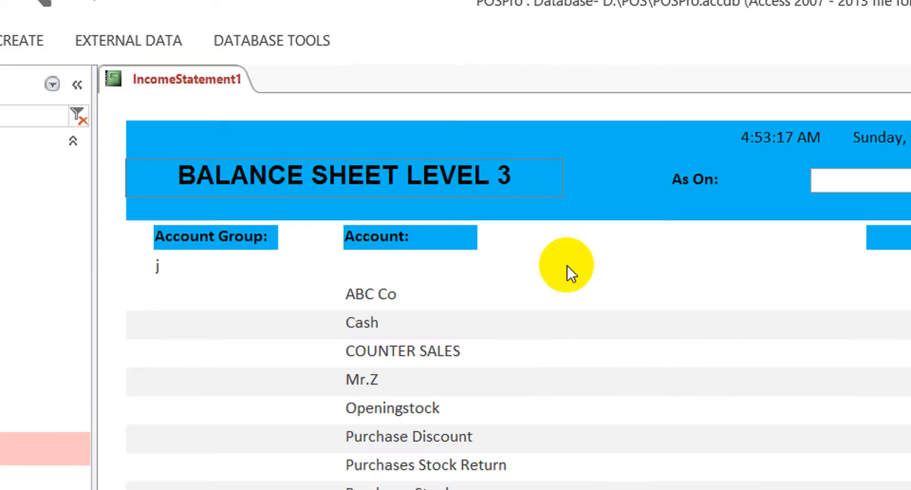
# - Examine the report's header, account rows and amounts, and return it to Design View
pyautogui.click(545, 291)
pyautogui.click(600, 143)
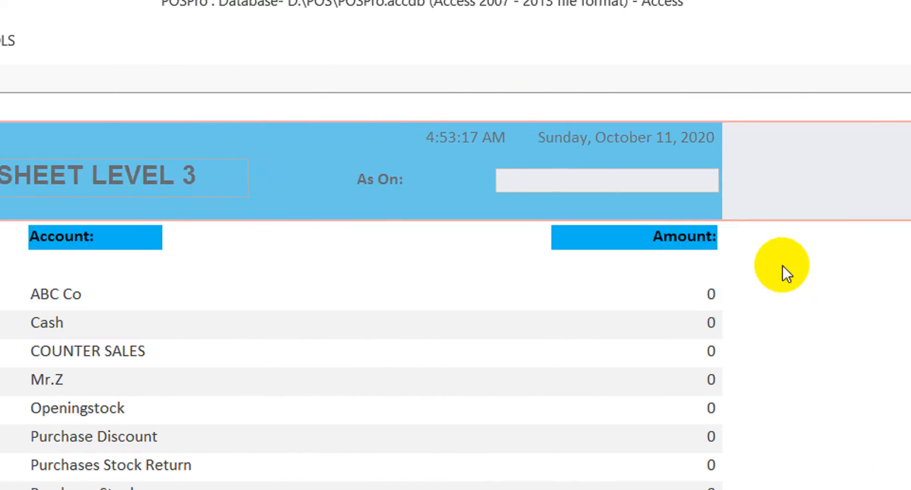
pyautogui.click(782, 266)
pyautogui.click(172, 98)
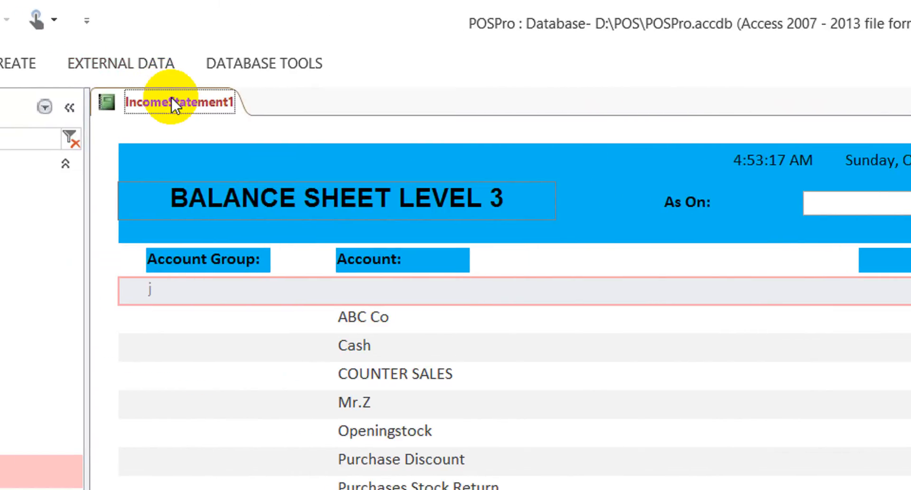
pyautogui.rightClick(197, 104)
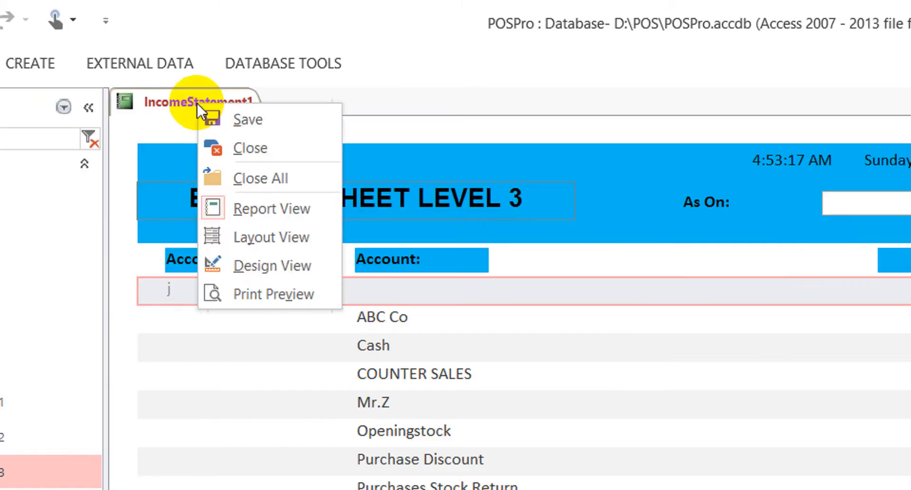
pyautogui.click(252, 265)
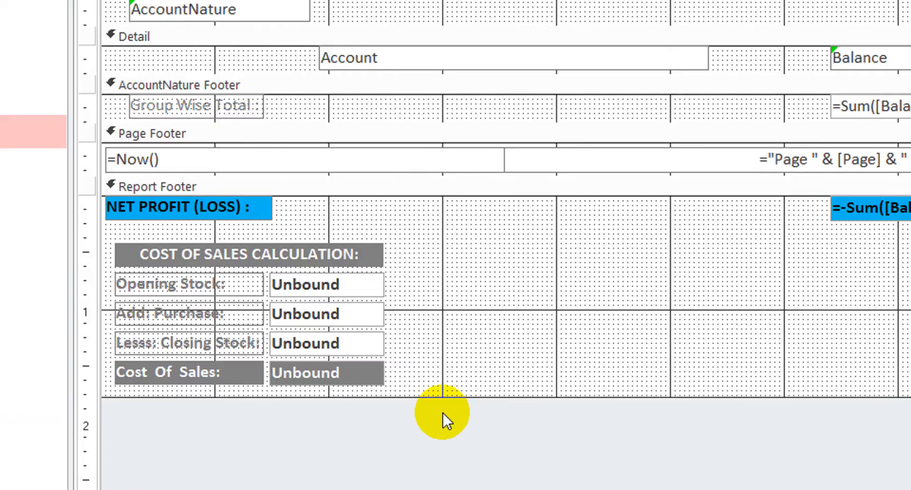
# - Delete the Cost of Sales Calculation block from the report footer and shrink the footer to fit the NET PROFIT (LOSS) row
pyautogui.moveTo(443, 404); pyautogui.dragTo(128, 231)
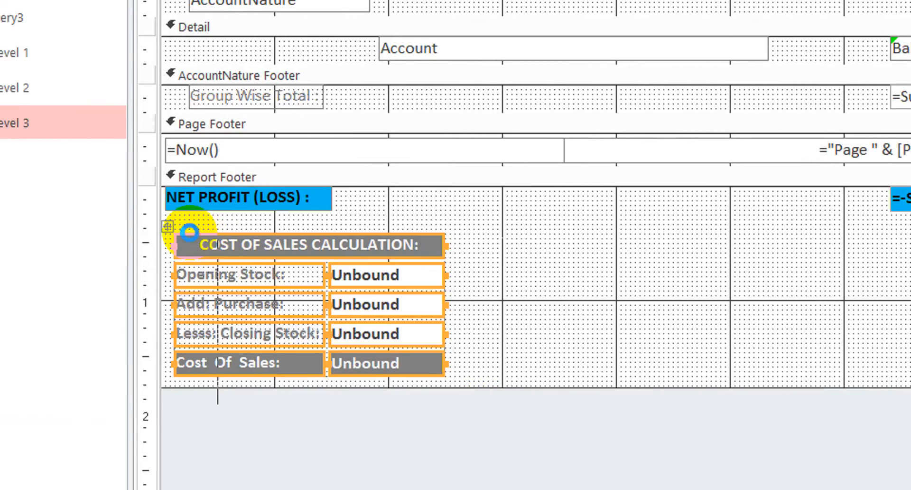
pyautogui.press('Delete')
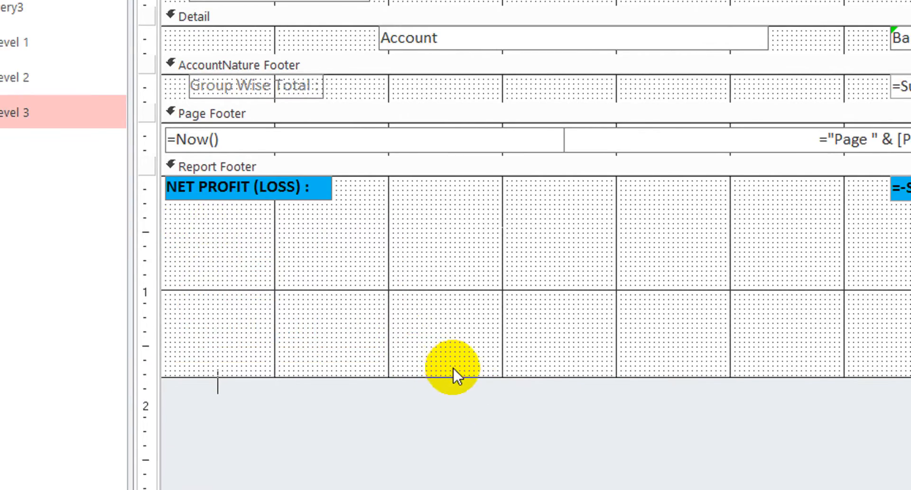
pyautogui.moveTo(455, 369); pyautogui.dragTo(504, 204)
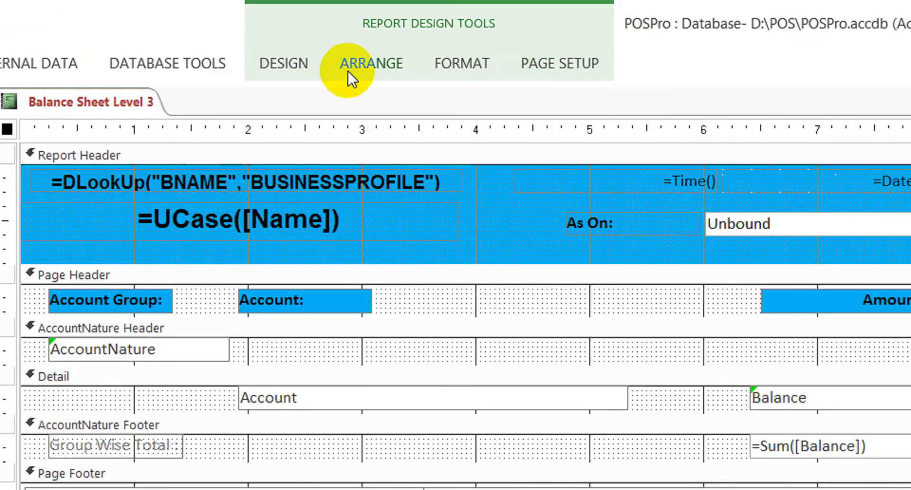
# - Display the report's existing fields and check which ones are available
pyautogui.click(300, 63)
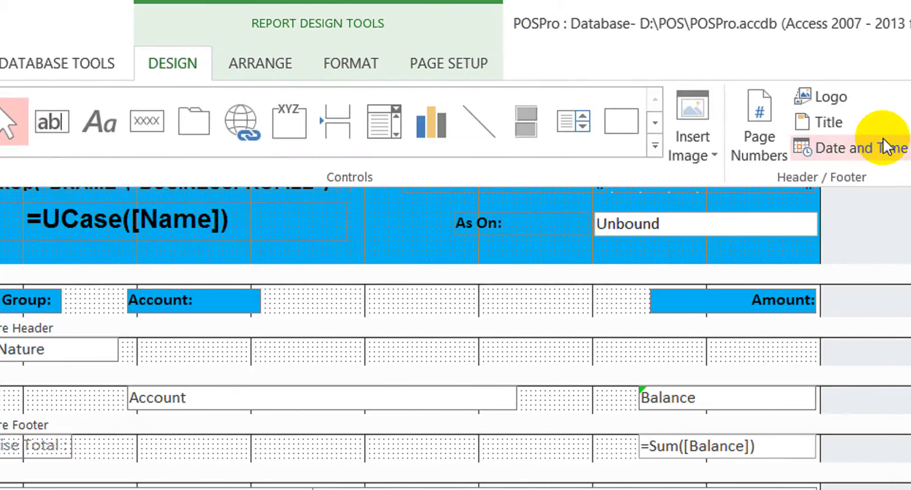
pyautogui.click(862, 150)
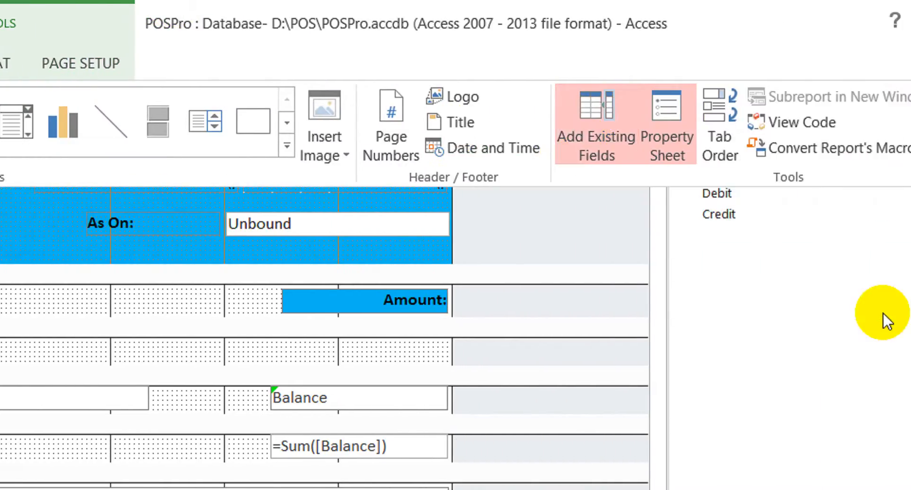
pyautogui.click(665, 176)
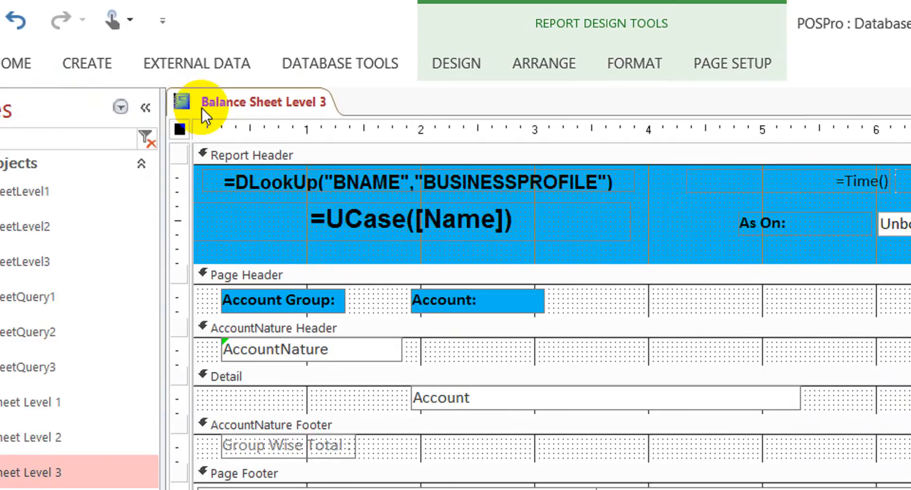
# - Close the Balance Sheet Level 3 report and save its design changes
pyautogui.click(232, 101)
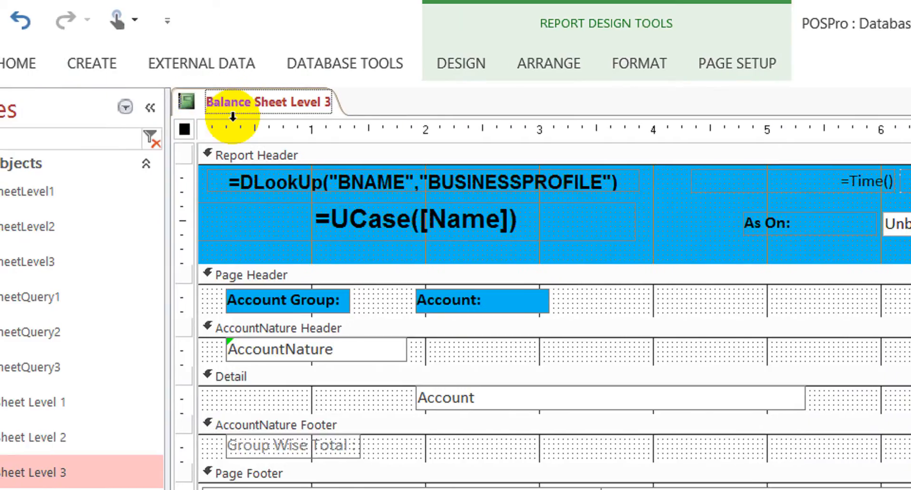
pyautogui.rightClick(256, 101)
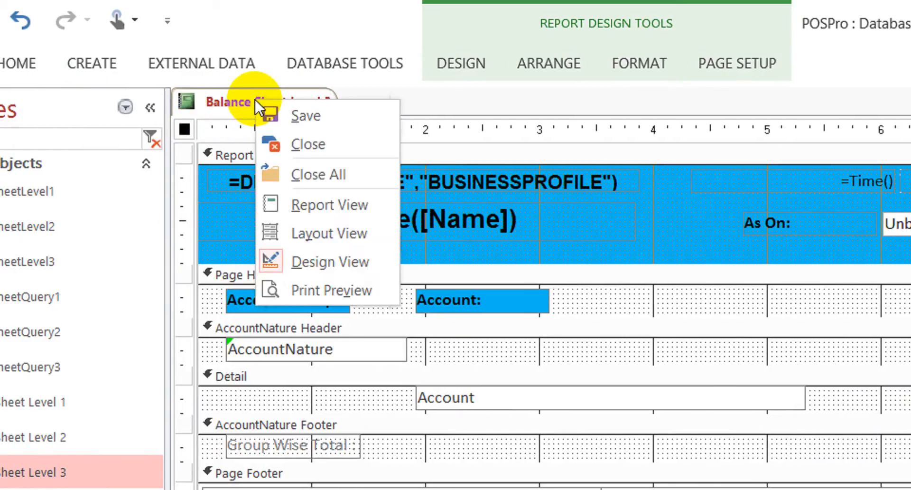
pyautogui.click(316, 142)
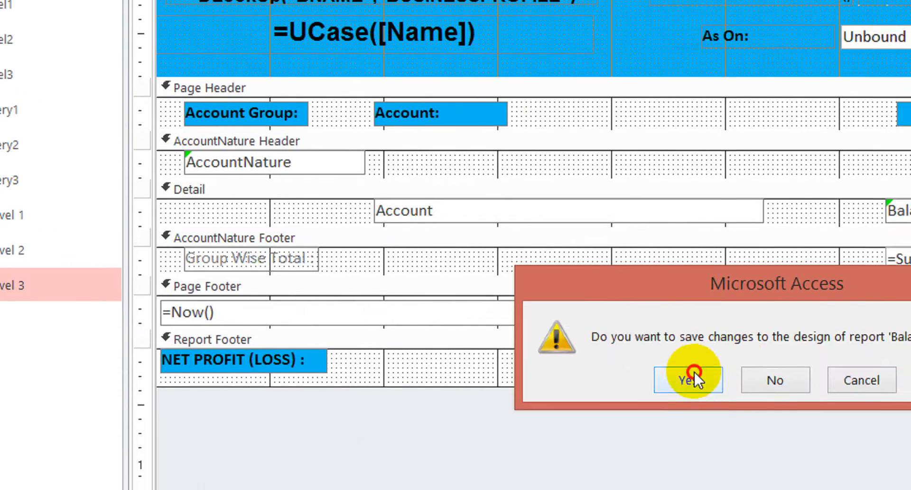
pyautogui.click(736, 489)
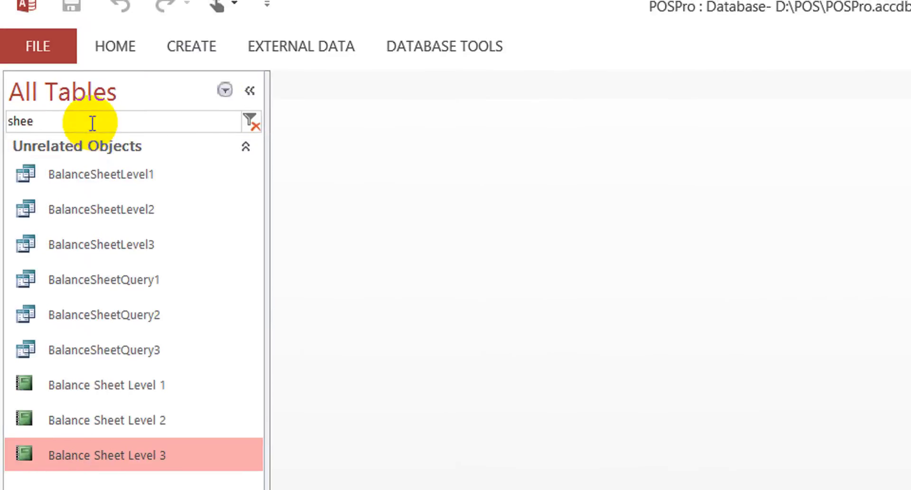
# - Open BalanceSheetQuery2 in Design View to check its fields, and close it
pyautogui.click(109, 174)
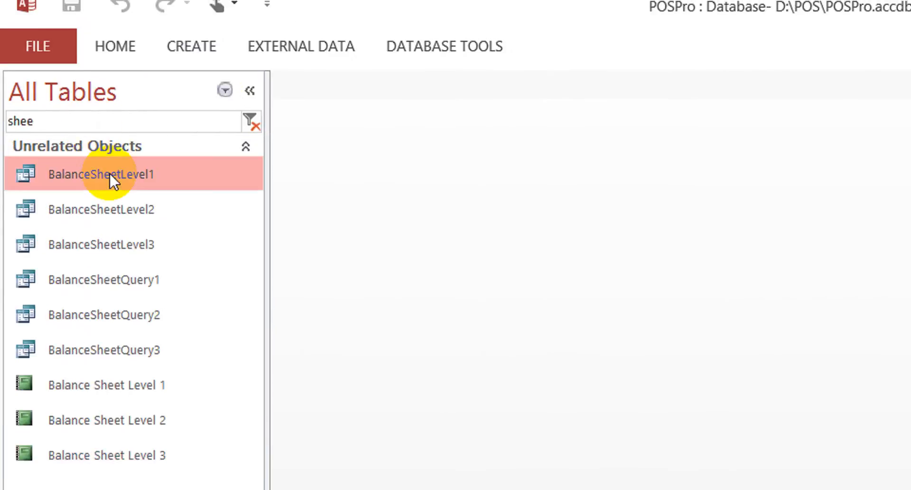
pyautogui.click(121, 308)
pyautogui.rightClick(121, 309)
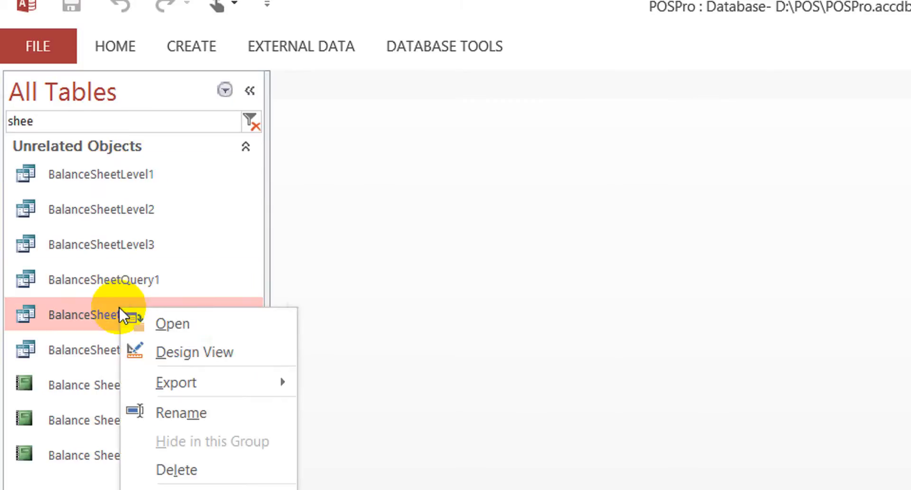
pyautogui.click(181, 353)
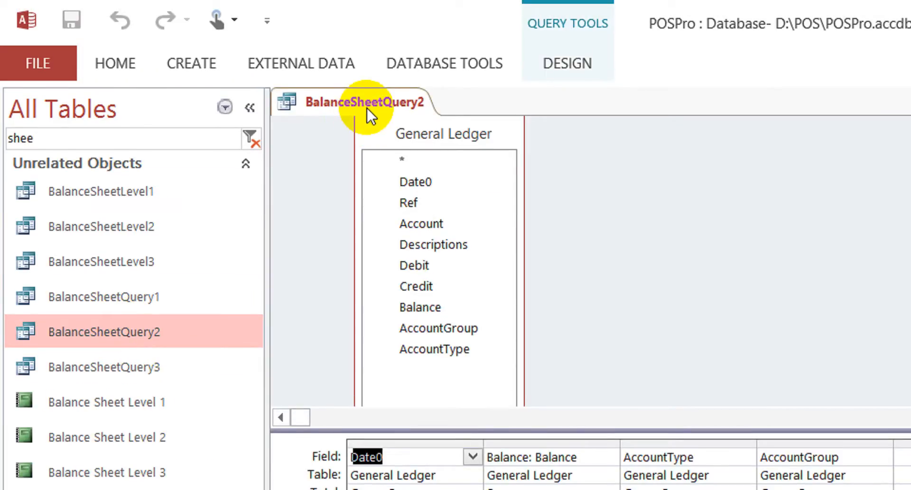
pyautogui.rightClick(369, 104)
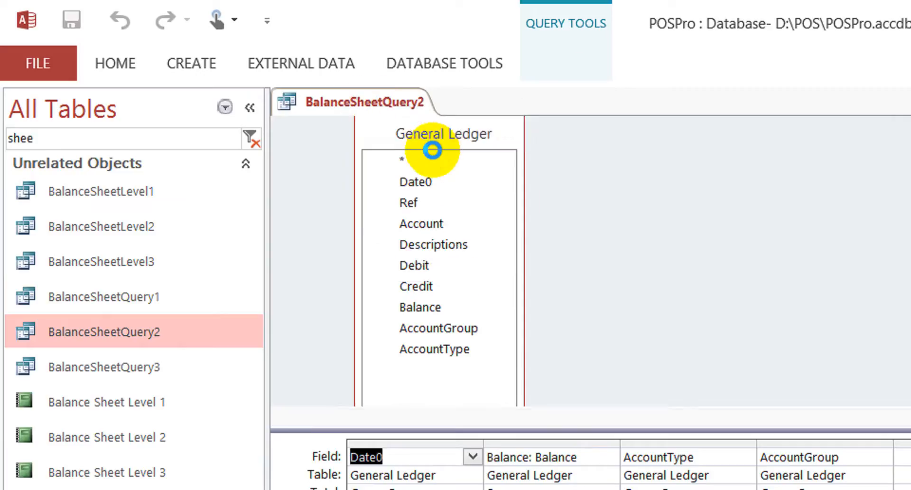
pyautogui.click(434, 150)
# - Open BalanceSheetQuery3 in Design View and check the fields in its grid
pyautogui.click(101, 363)
pyautogui.rightClick(101, 364)
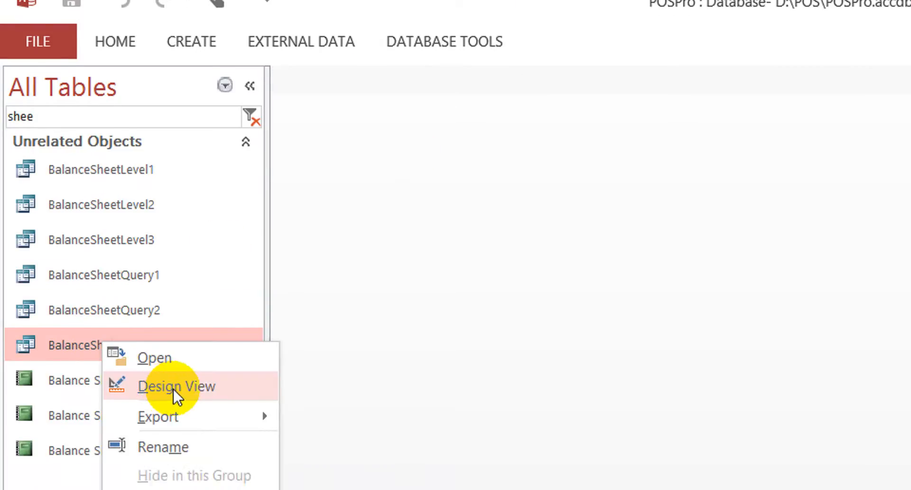
pyautogui.click(175, 389)
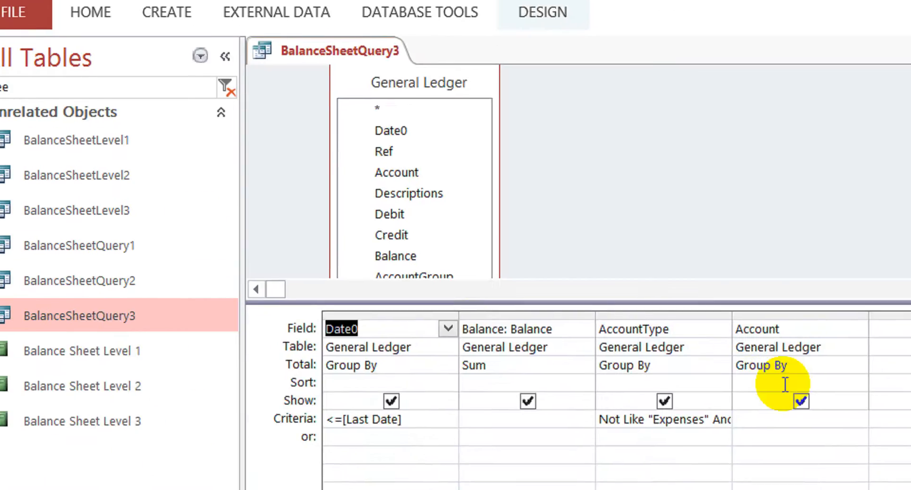
pyautogui.click(740, 314)
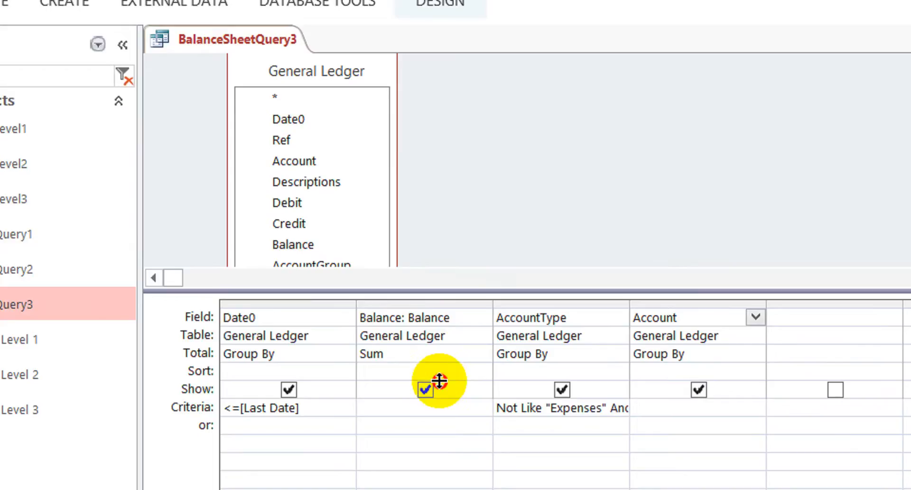
# - Enlarge the query's table area and add the AccountGroup field from General Ledger to the grid
pyautogui.moveTo(439, 381); pyautogui.dragTo(438, 439)
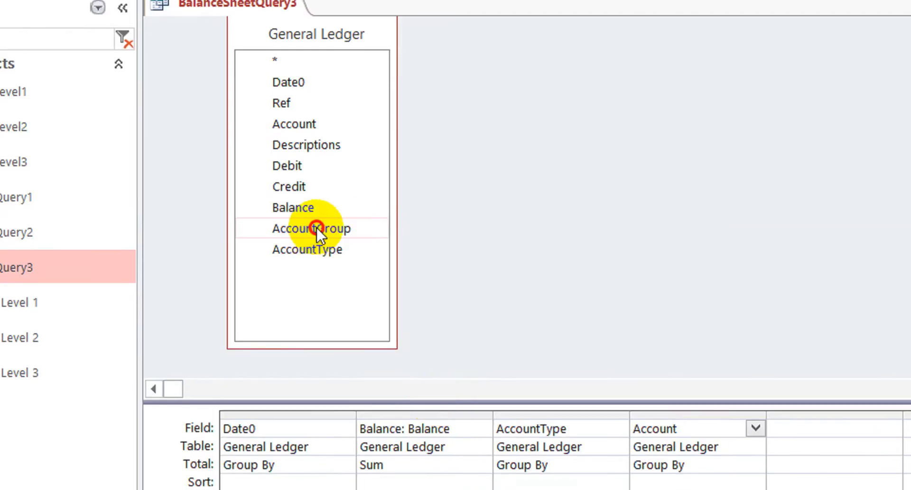
pyautogui.click(317, 227)
pyautogui.doubleClick(343, 226)
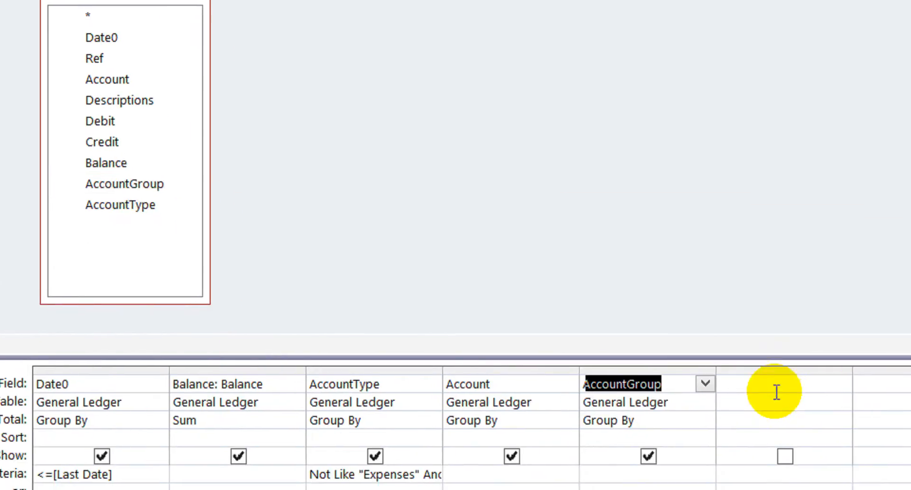
pyautogui.click(775, 386)
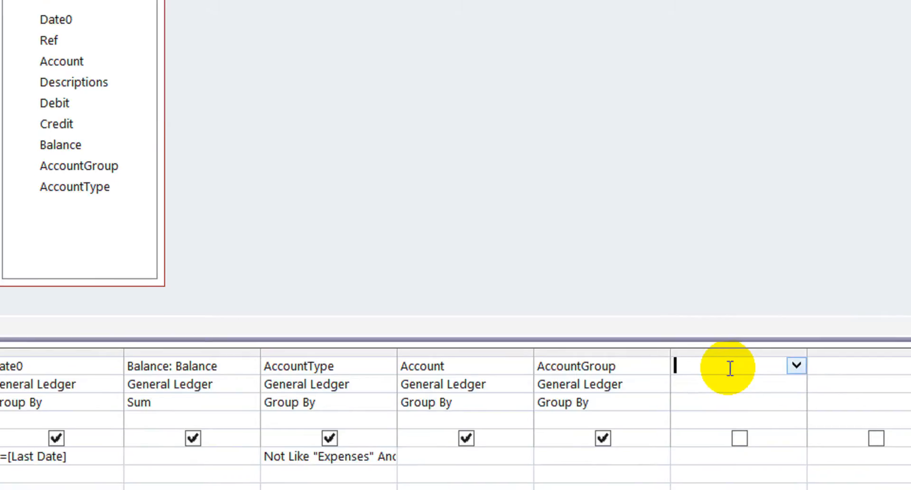
pyautogui.click(637, 364)
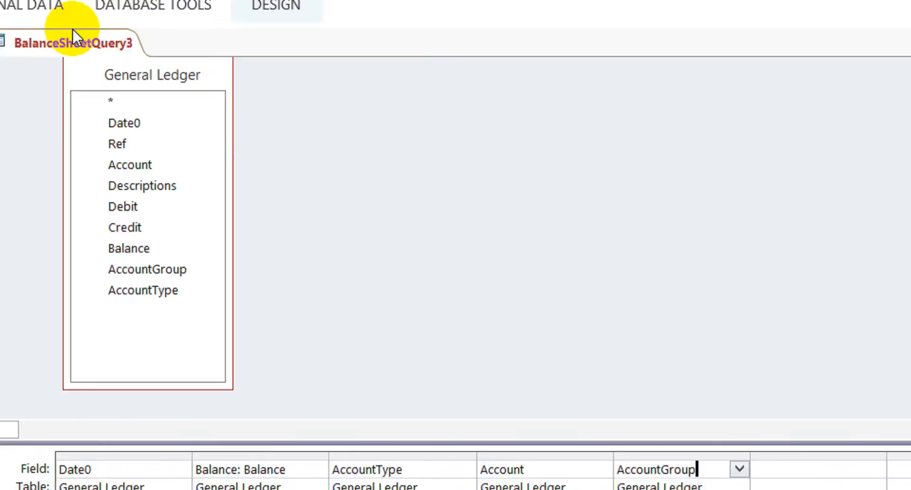
# - Close BalanceSheetQuery3 and save its design changes
pyautogui.click(74, 40)
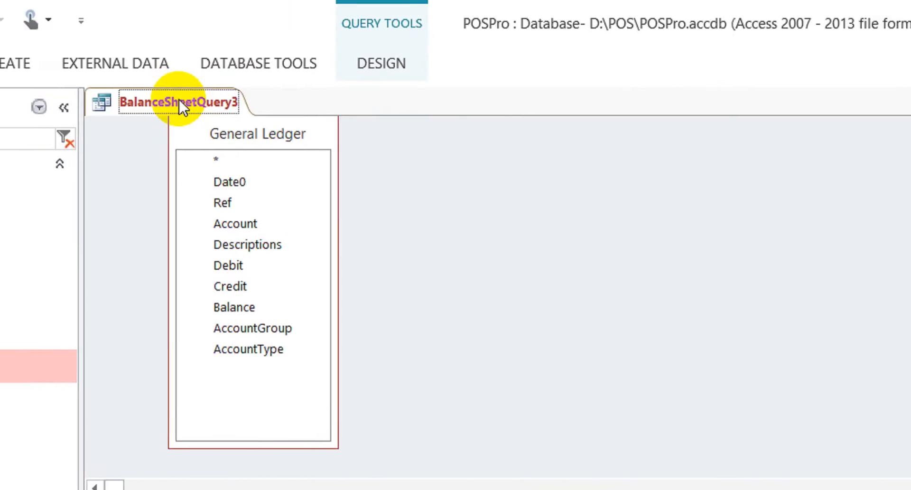
pyautogui.rightClick(187, 100)
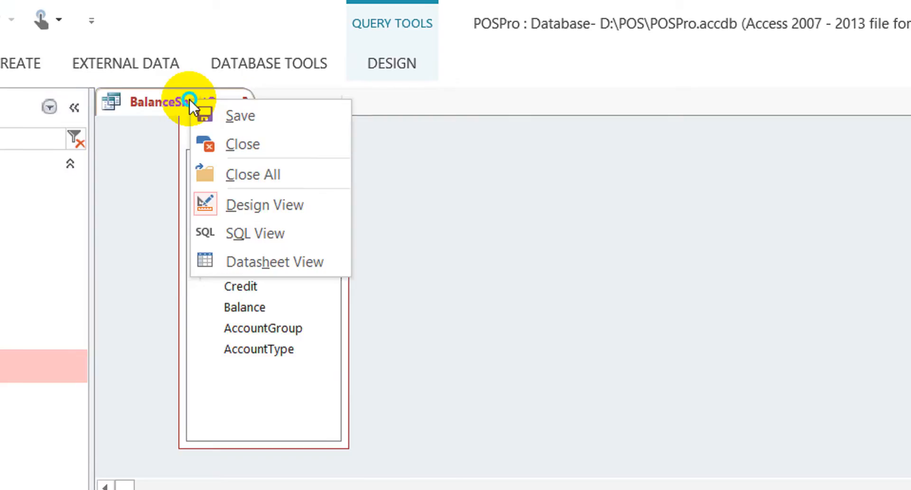
pyautogui.click(250, 142)
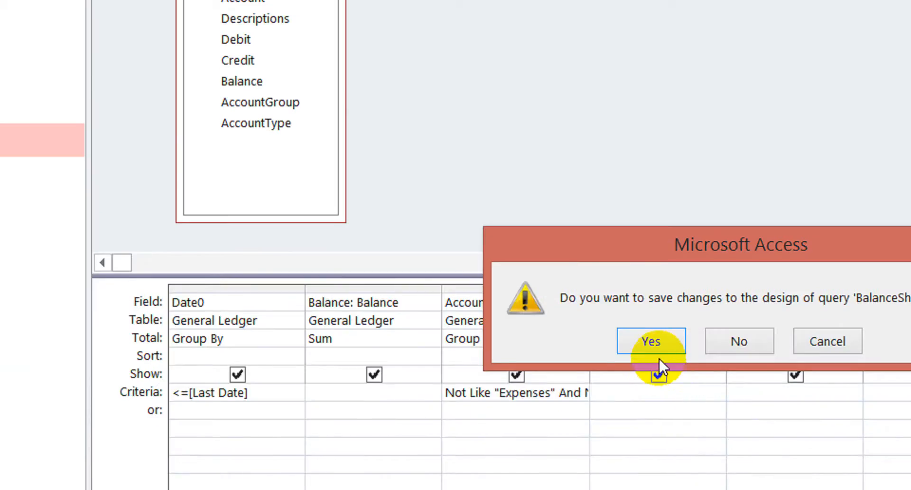
pyautogui.click(656, 336)
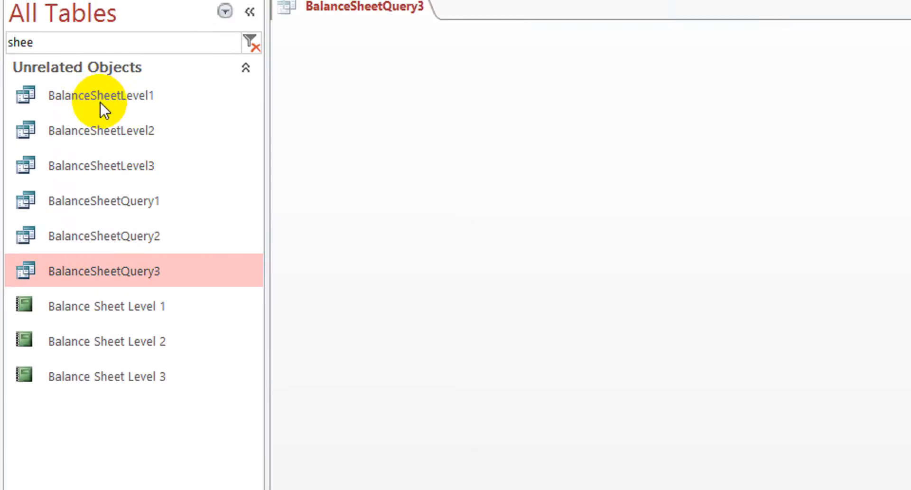
# - Open the BalanceSheetLevel3 query in Design View, then reposition and slightly enlarge the BalanceSheetQuery3 field list
pyautogui.click(107, 169)
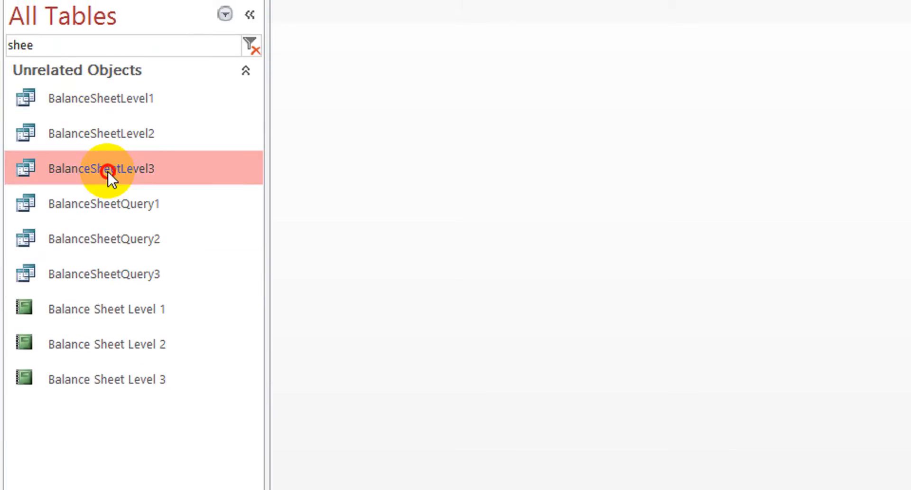
pyautogui.rightClick(108, 169)
pyautogui.click(179, 215)
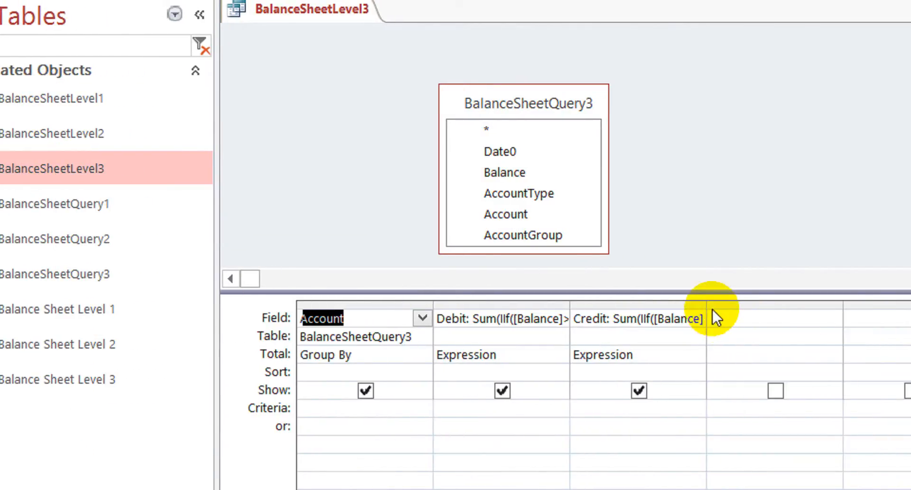
pyautogui.click(726, 317)
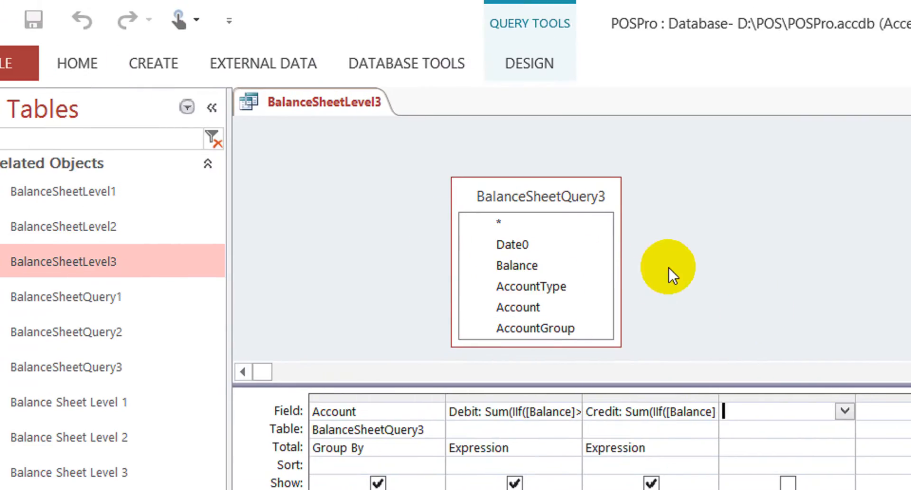
pyautogui.moveTo(548, 198); pyautogui.dragTo(489, 159)
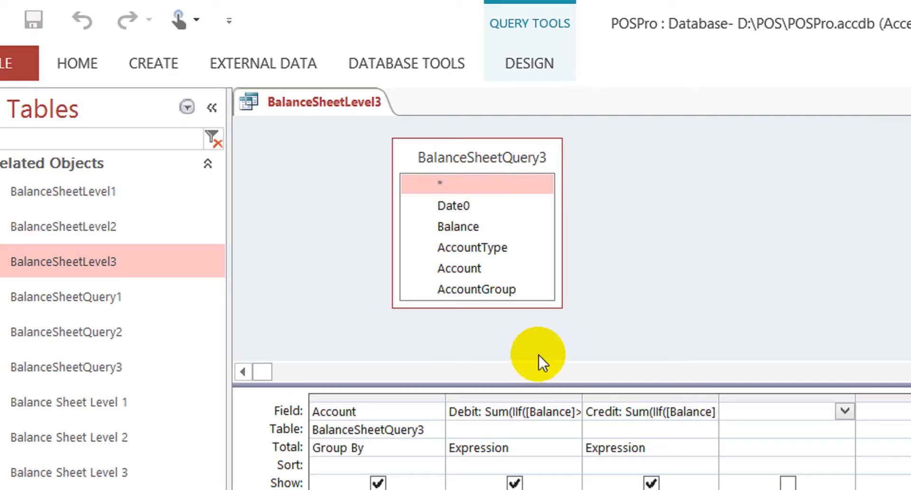
pyautogui.moveTo(476, 309); pyautogui.dragTo(475, 319)
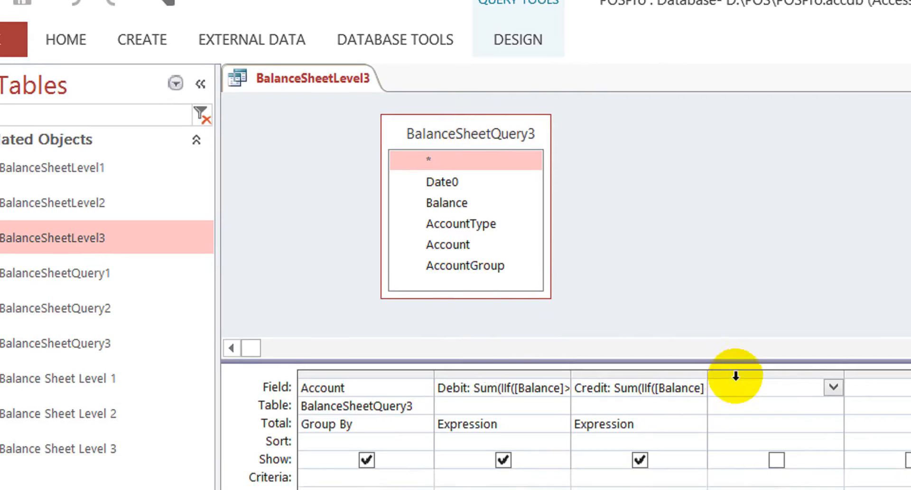
# - Start a calculated field in the first empty grid column with the name "AccountType:"
pyautogui.click(761, 410)
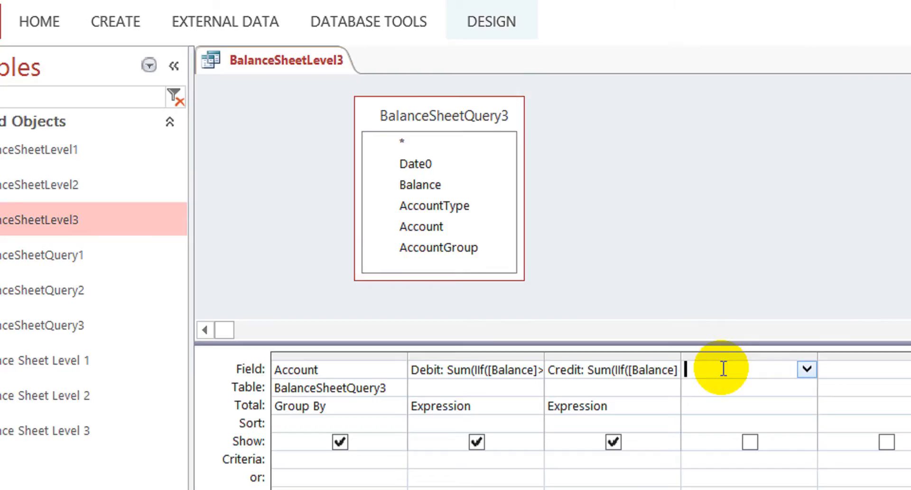
pyautogui.write('AccountType:')
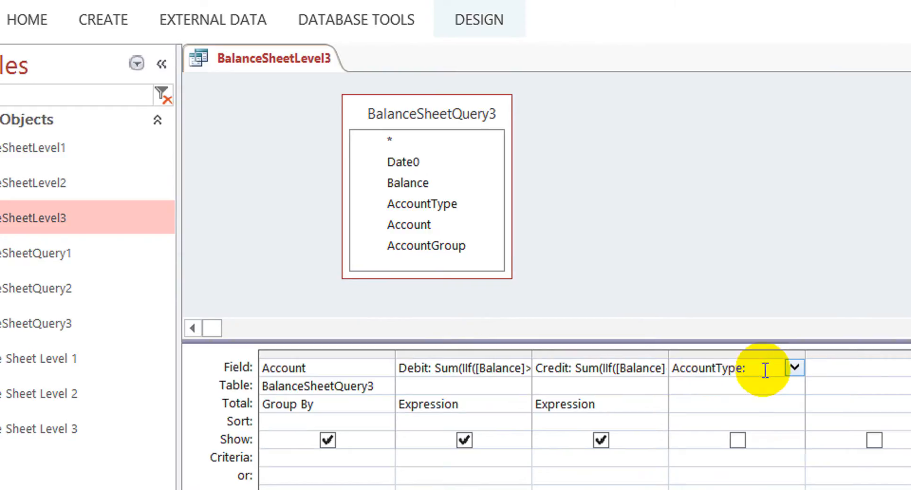
# - Open the AccountType expression in the Zoom window and set its font size to 16
pyautogui.rightClick(781, 371)
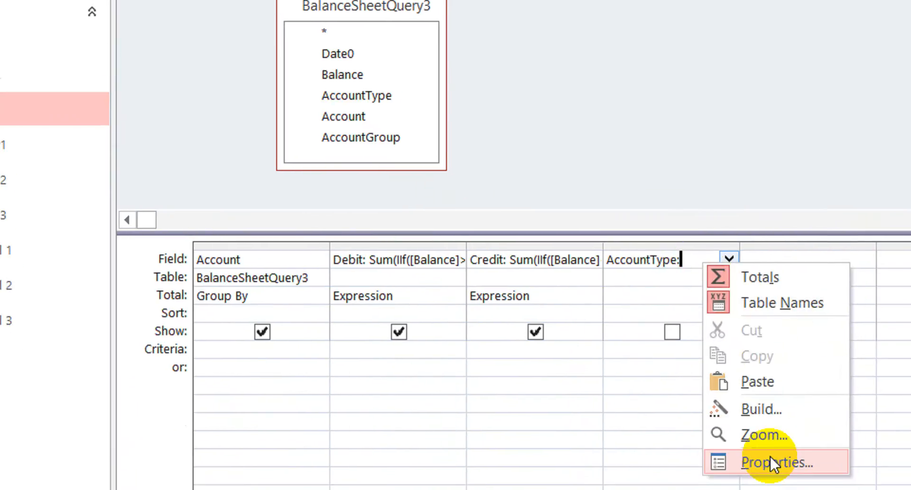
pyautogui.click(737, 382)
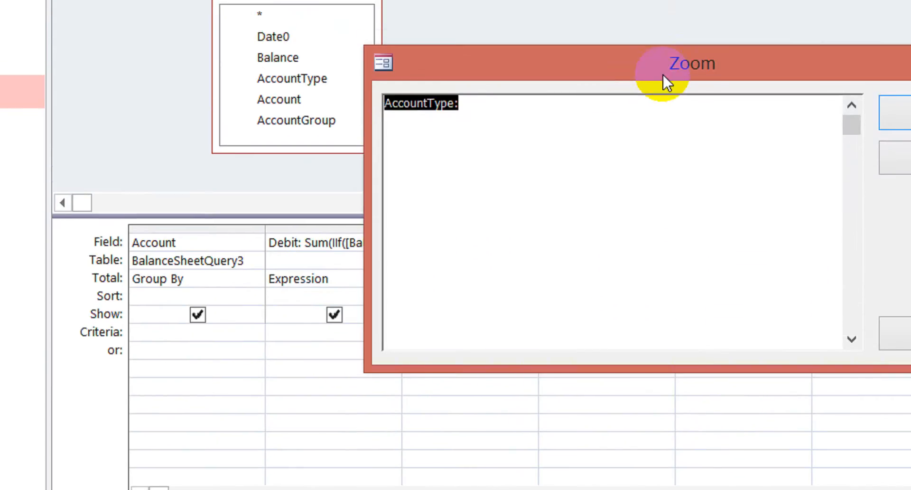
pyautogui.click(899, 286)
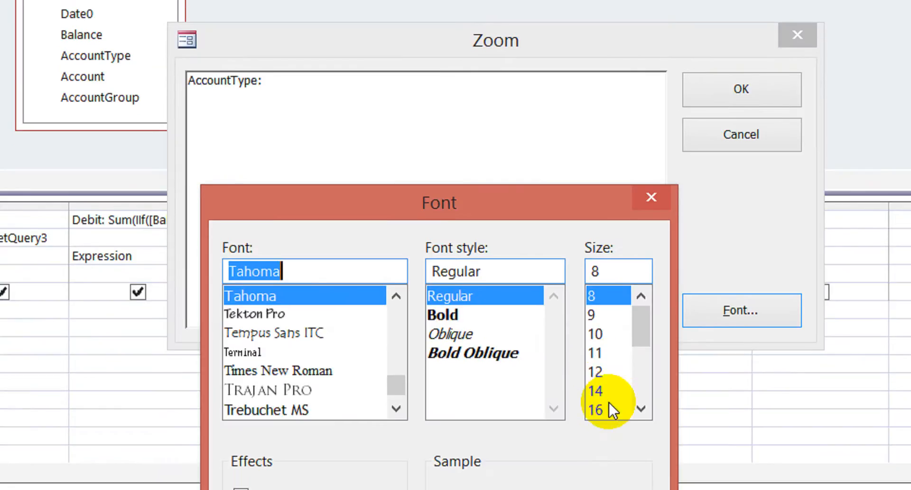
pyautogui.click(598, 445)
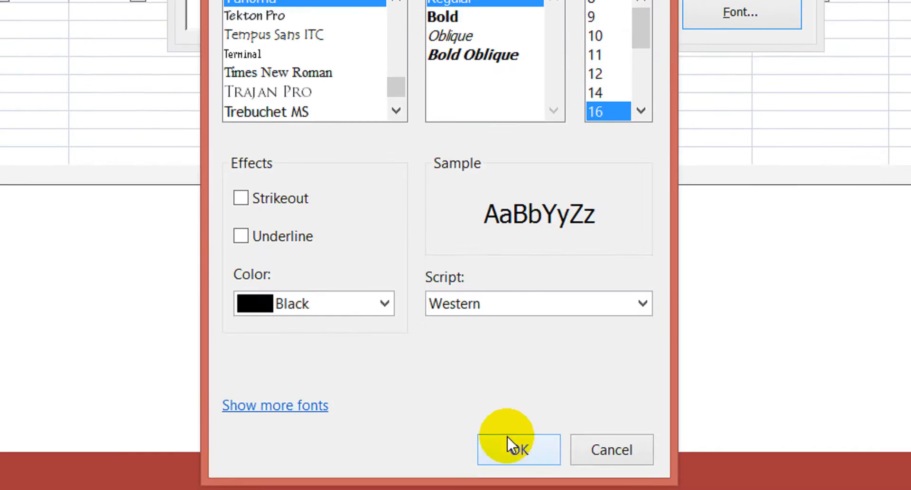
pyautogui.click(507, 452)
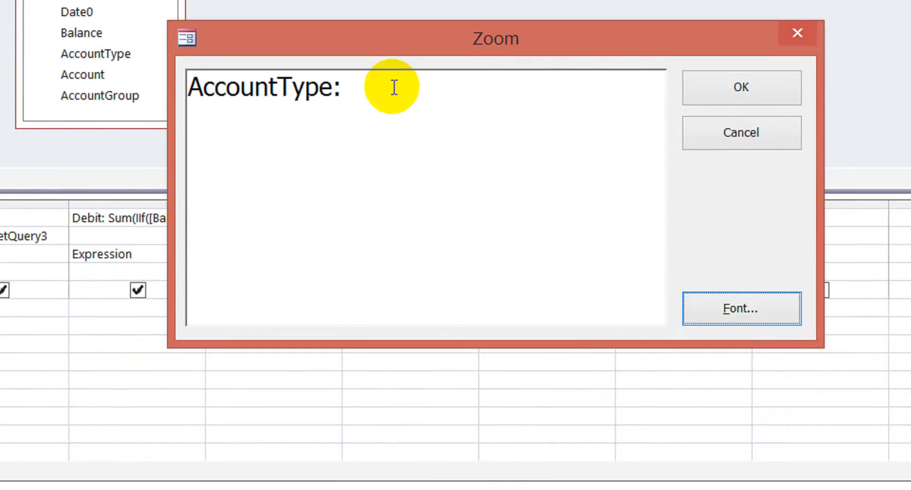
# - Enter iif([AccountType]) after the AccountType: name and move the Zoom window clear of the field list
pyautogui.write('iif()')
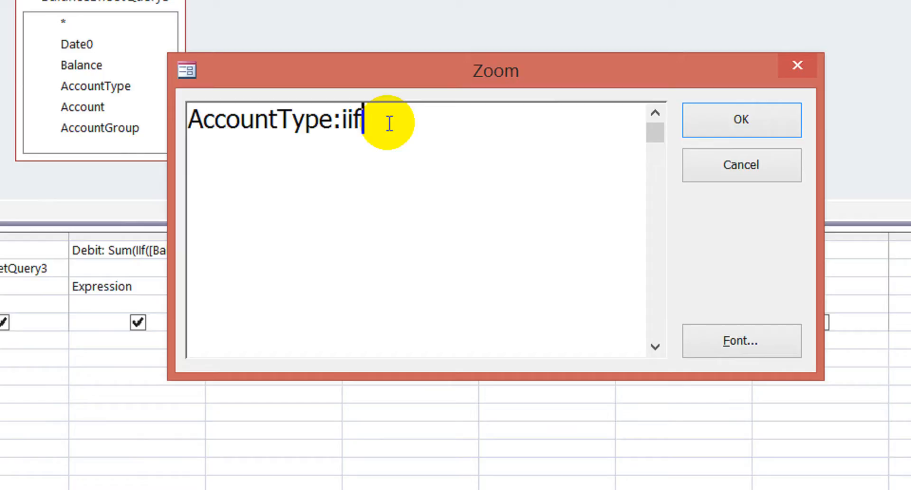
pyautogui.press('Left')
pyautogui.write('[]')
pyautogui.press('Left')
pyautogui.write('AccountType')
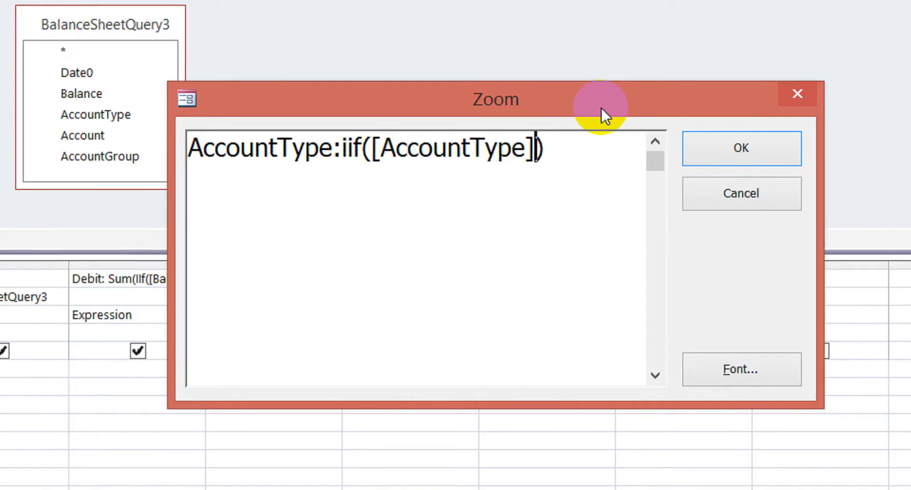
pyautogui.moveTo(601, 108); pyautogui.dragTo(542, 209)
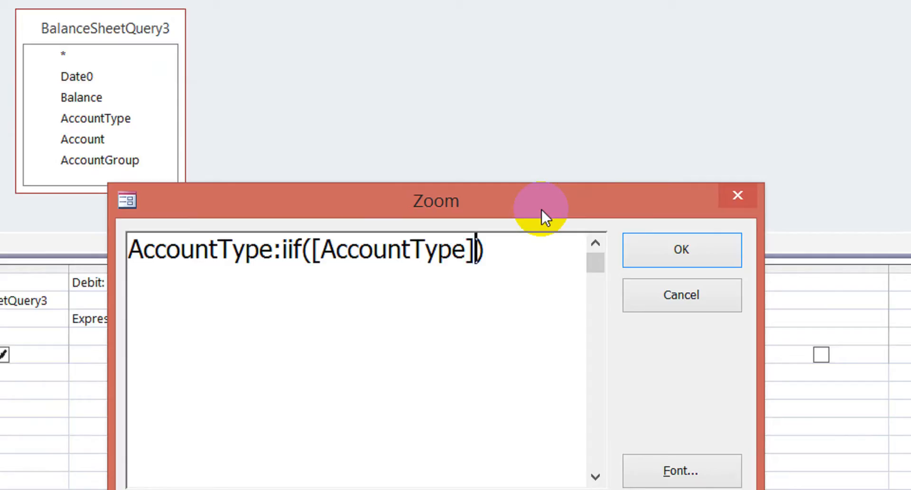
# - Complete the condition as [AccountType]="Assets" and enter "4" as the value returned when it is true
pyautogui.write('=')
pyautogui.write('"As"')
pyautogui.press('Left')
pyautogui.write('Assets')
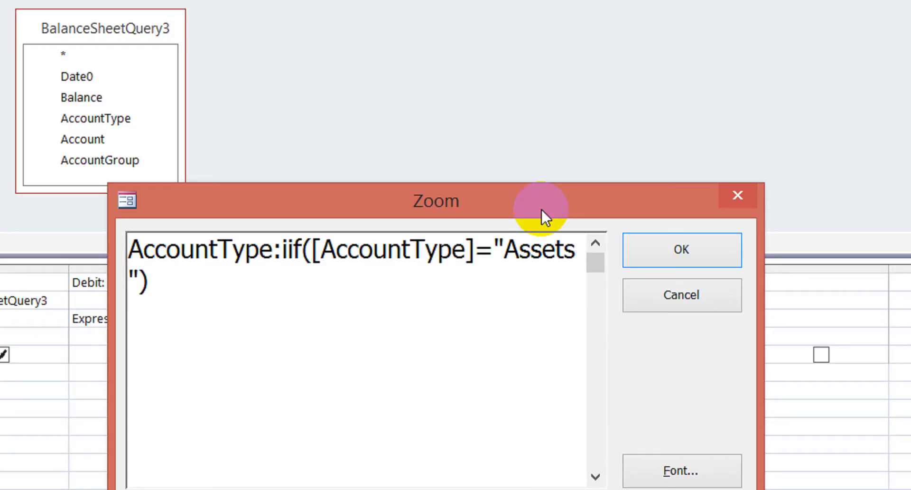
pyautogui.write(',""')
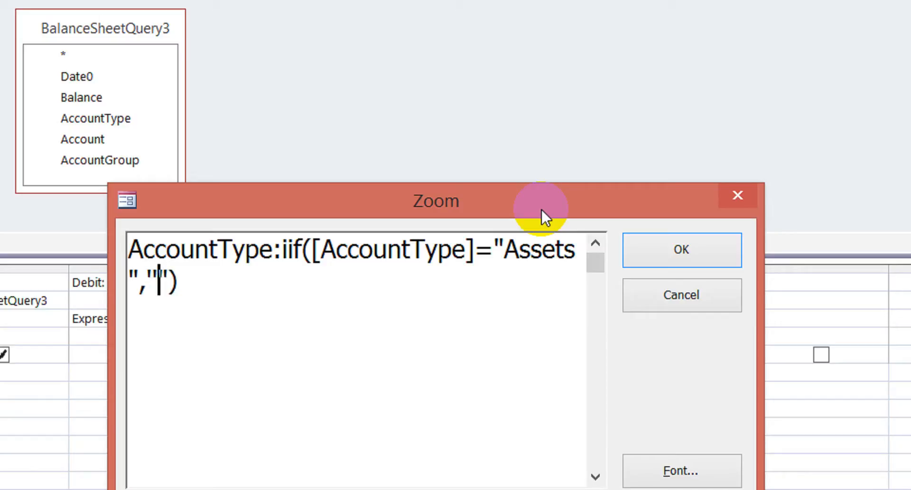
pyautogui.write('4')
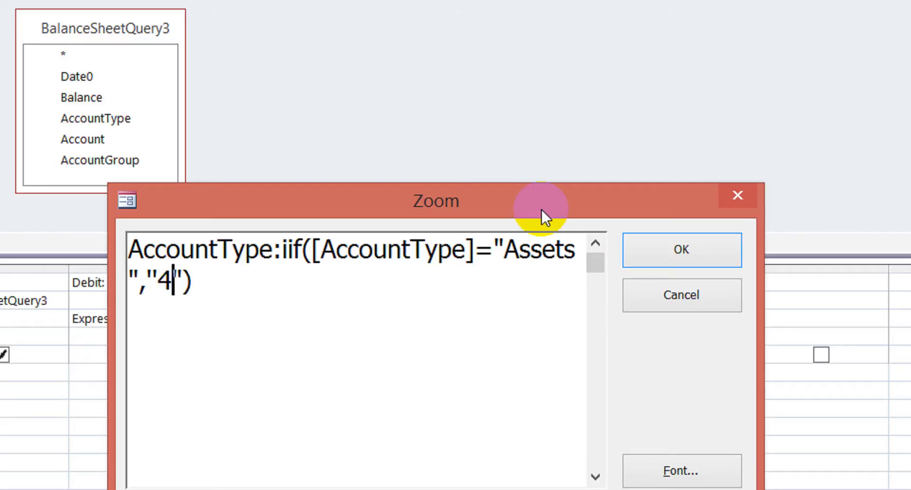
pyautogui.hotkey('shift', 'Left')
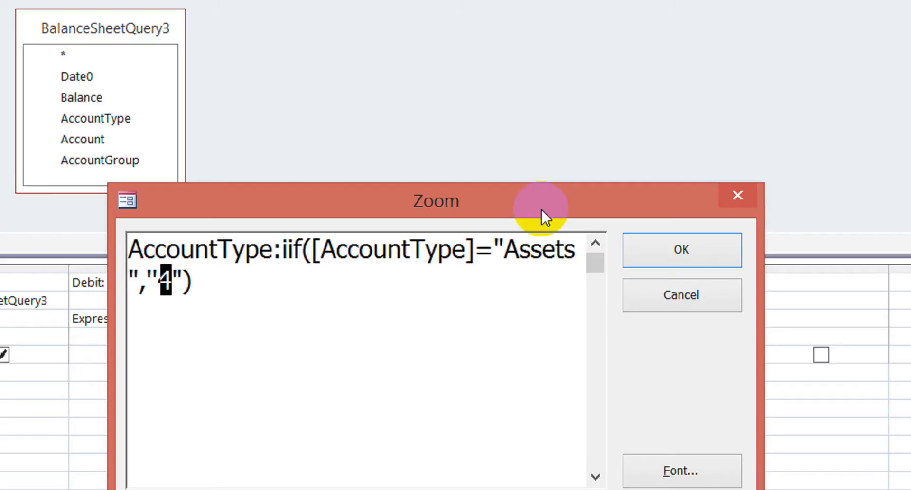
pyautogui.write('1')
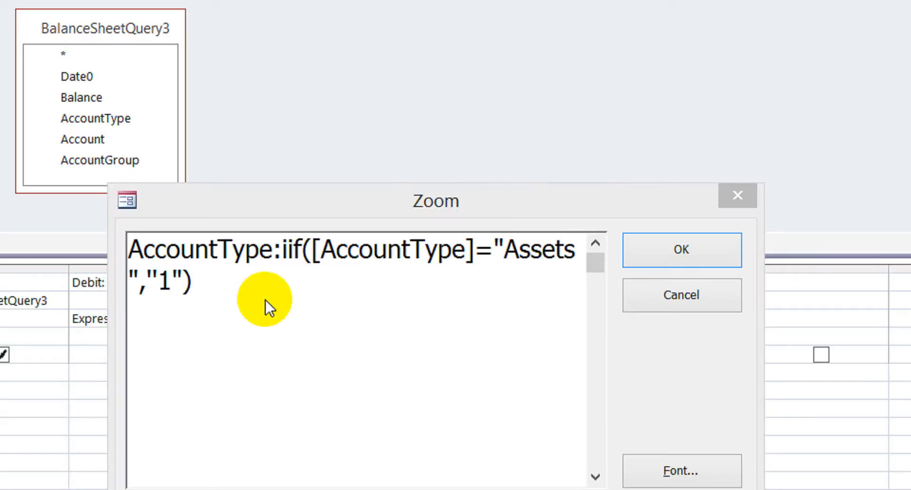
pyautogui.click(166, 295)
pyautogui.press('Left')
pyautogui.press('Left')
pyautogui.hotkey('shift', 'Left')
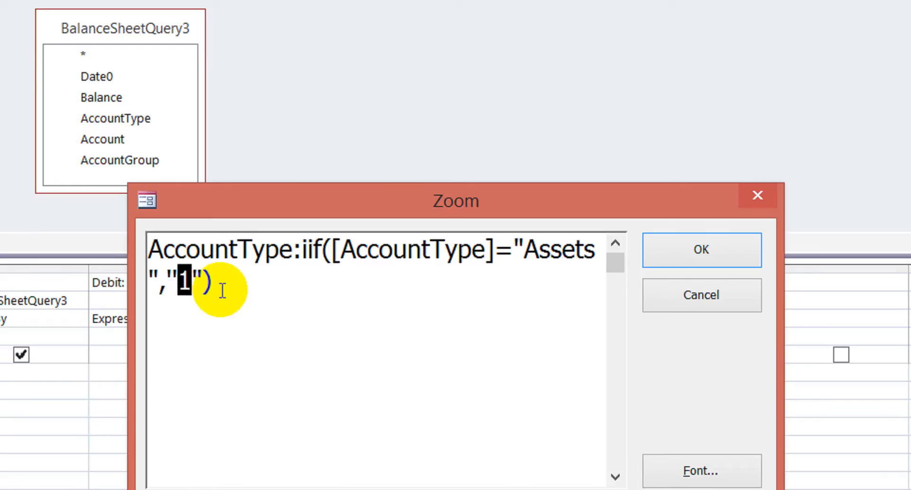
pyautogui.write('4')
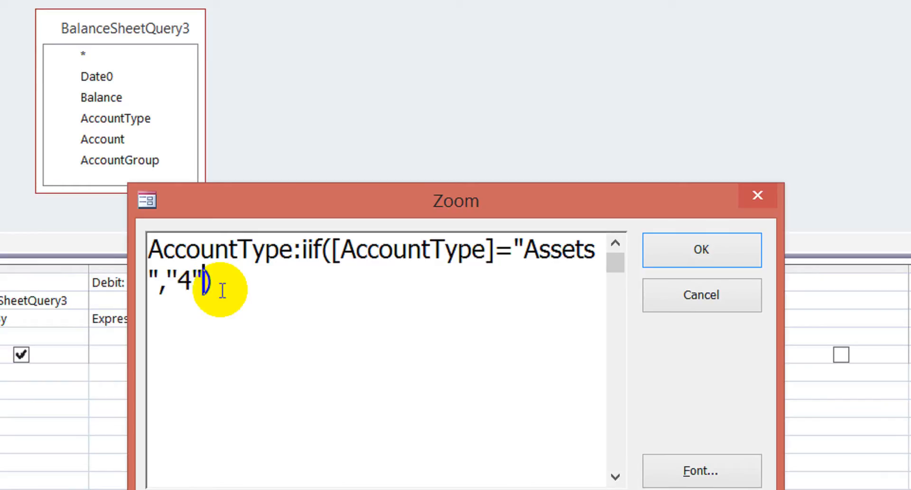
pyautogui.write(' Assets"')
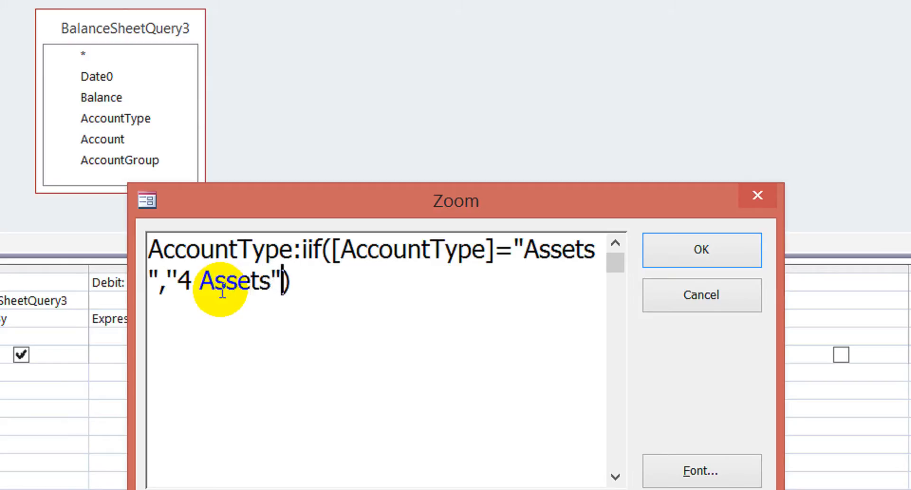
pyautogui.write(',')
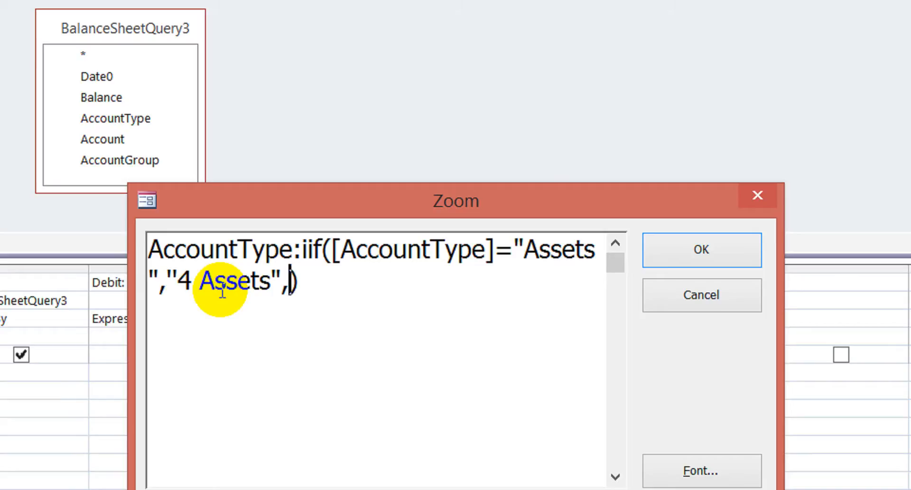
# - Copy the expression from iif through the comma after "4 Assets" and paste it before the closing parenthesis as a nested iif
pyautogui.keyDown('shift'); pyautogui.click(222, 291); pyautogui.keyUp('shift')
pyautogui.hotkey('shift', 'Left')
pyautogui.hotkey('shift', 'Left')
pyautogui.hotkey('shift', 'Left')
pyautogui.hotkey('shift', 'Left')
pyautogui.hotkey('shift', 'Left')
pyautogui.hotkey('shift', 'Left')
pyautogui.hotkey('shift', 'Left')
pyautogui.hotkey('shift', 'Left')
pyautogui.hotkey('shift', 'Left')
pyautogui.hotkey('shift', 'Left')
pyautogui.hotkey('shift', 'Left')
pyautogui.hotkey('shift', 'Left')
pyautogui.hotkey('shift', 'Left')
pyautogui.hotkey('shift', 'Left')
pyautogui.hotkey('shift', 'Left')
pyautogui.hotkey('shift', 'Left')
pyautogui.hotkey('shift', 'Left')
pyautogui.hotkey('shift', 'Left')
pyautogui.hotkey('shift', 'Left')
pyautogui.hotkey('shift', 'Left')
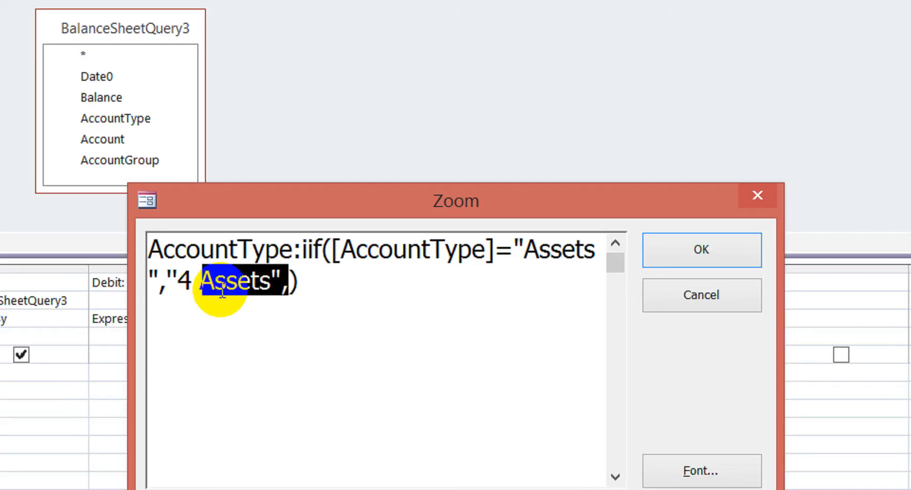
pyautogui.hotkey('shift', 'Left')
pyautogui.hotkey('shift', 'Left')
pyautogui.hotkey('shift', 'Left')
pyautogui.hotkey('shift', 'Right')
pyautogui.hotkey('shift', 'Right')
pyautogui.hotkey('shift', 'Left')
pyautogui.hotkey('ctrl', 'c')
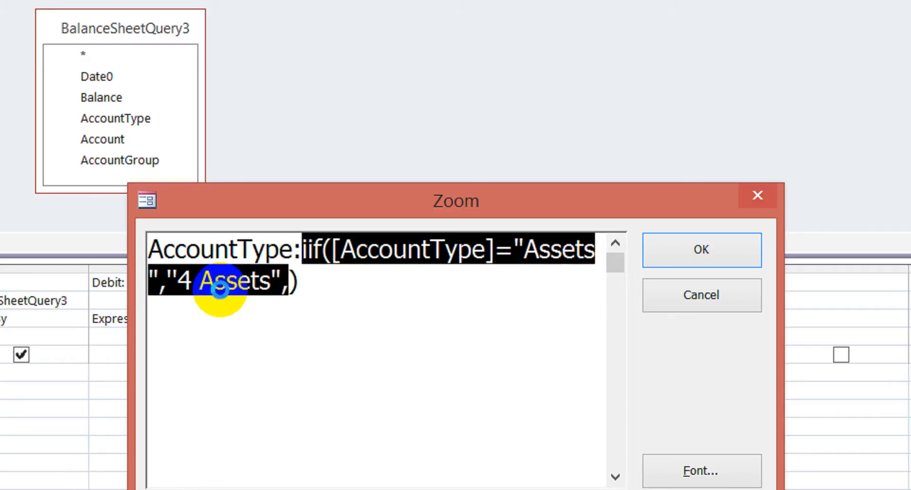
pyautogui.press('End')
pyautogui.press('Left')
pyautogui.press('Left')
pyautogui.press('Right')
pyautogui.hotkey('ctrl', 'v')
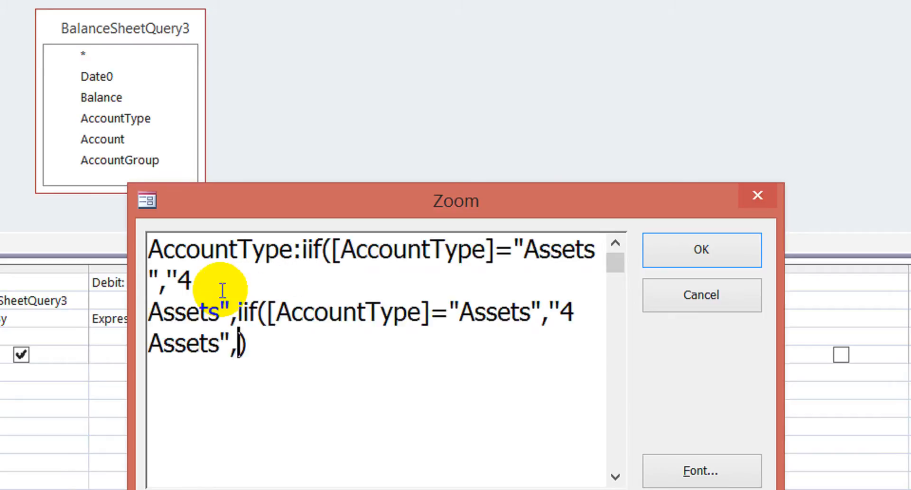
# - Change the nested iif condition to [AccountType]="Liability"
pyautogui.press('Up')
pyautogui.press('Up')
pyautogui.press('Left')
pyautogui.press('Left')
pyautogui.press('Left')
pyautogui.press('Left')
pyautogui.press('Left')
pyautogui.press('Left')
pyautogui.press('Left')
pyautogui.press('Left')
pyautogui.press('Up')
pyautogui.press('Right')
pyautogui.press('Right')
pyautogui.press('Right')
pyautogui.press('Down')
pyautogui.press('Right')
pyautogui.press('Right')
pyautogui.press('Right')
pyautogui.press('Right')
pyautogui.press('Right')
pyautogui.press('Right')
pyautogui.press('Right')
pyautogui.press('Right')
pyautogui.press('Right')
pyautogui.press('Right')
pyautogui.press('Right')
pyautogui.press('Right')
pyautogui.press('Right')
pyautogui.press('Right')
pyautogui.press('Right')
pyautogui.press('Right')
pyautogui.press('Right')
pyautogui.press('Right')
pyautogui.press('Right')
pyautogui.press('Right')
pyautogui.press('Left')
pyautogui.press('Left')
pyautogui.hotkey('shift', 'Right')
pyautogui.hotkey('shift', 'Right')
pyautogui.hotkey('shift', 'Right')
pyautogui.hotkey('shift', 'Right')
pyautogui.hotkey('shift', 'Right')
pyautogui.hotkey('shift', 'Right')
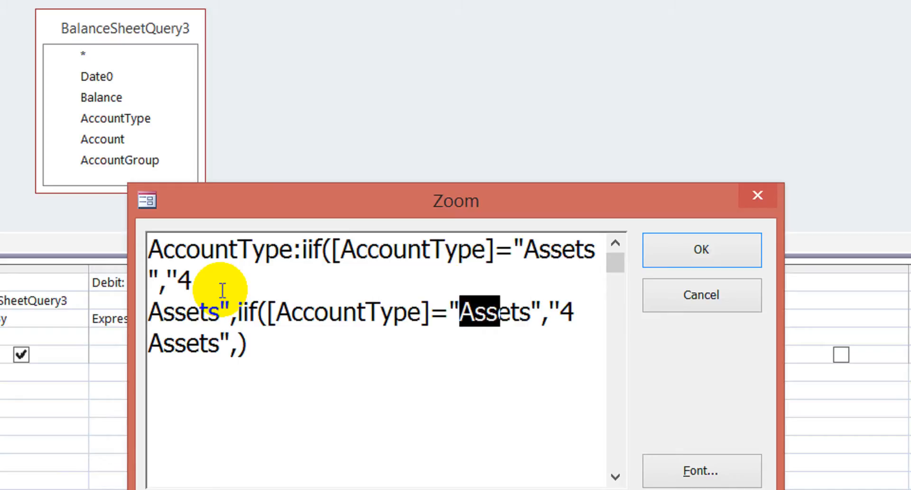
pyautogui.write('L')
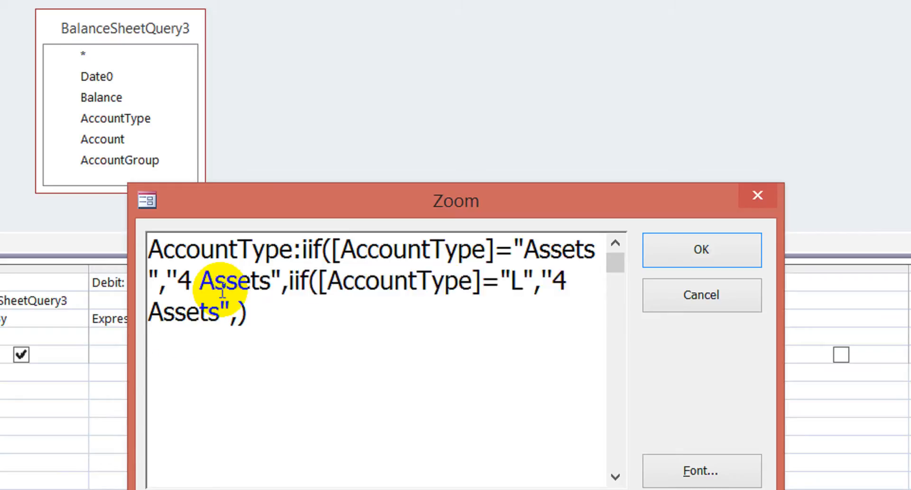
pyautogui.write('ia')
pyautogui.write('bility')
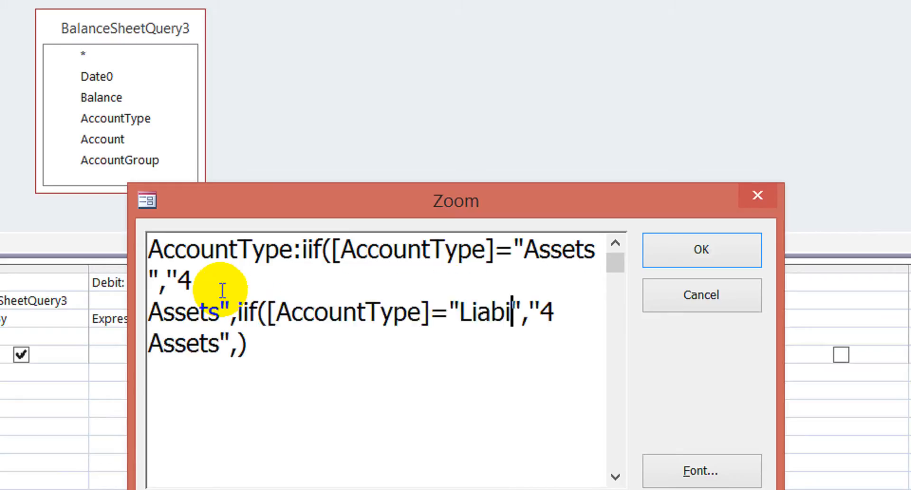
# - Copy the word Liability from the nested iif condition and change the number in that iif's returned value to 5
pyautogui.hotkey('shift', 'Left')
pyautogui.hotkey('shift', 'Left')
pyautogui.hotkey('shift', 'Left')
pyautogui.hotkey('shift', 'Left')
pyautogui.hotkey('shift', 'Left')
pyautogui.hotkey('shift', 'Left')
pyautogui.hotkey('shift', 'Left')
pyautogui.hotkey('shift', 'Left')
pyautogui.hotkey('shift', 'Left')
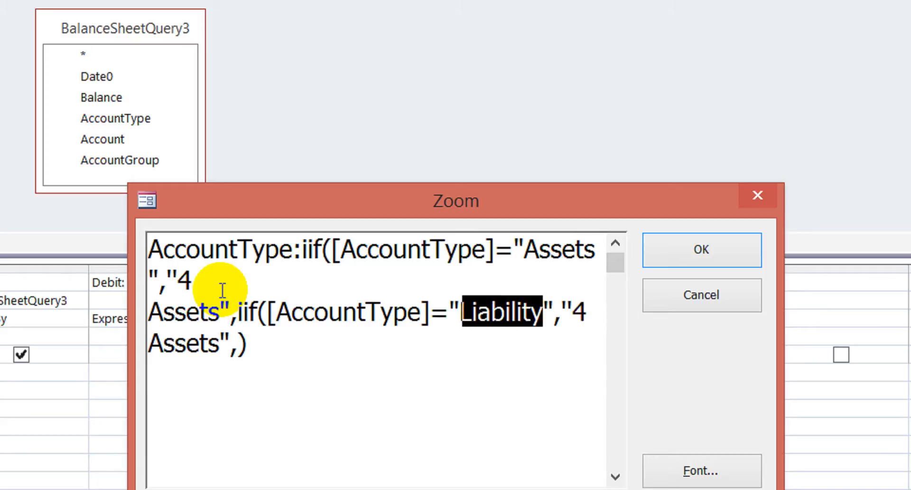
pyautogui.press('Down')
pyautogui.press('Up')
pyautogui.press('Right')
# - Replace the word Assets after the 5 with the copied word so the nested iif returns "5 Liability"
pyautogui.press('Right')
pyautogui.press('Right')
pyautogui.press('Right')
pyautogui.press('Right')
pyautogui.press('Right')
pyautogui.press('Right')
pyautogui.press('Right')
pyautogui.press('Right')
pyautogui.press('Right')
pyautogui.press('Right')
pyautogui.press('Right')
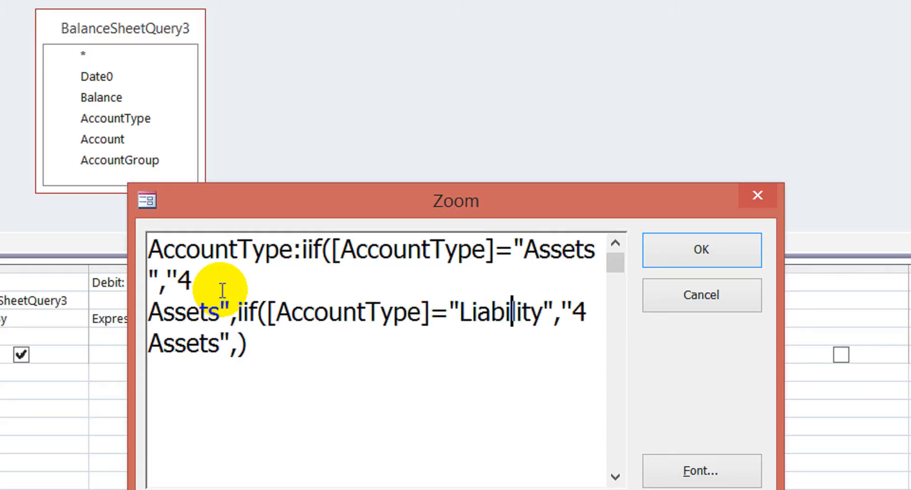
pyautogui.hotkey('shift', 'Right')
pyautogui.write('5')
pyautogui.press('Right')
pyautogui.press('Right')
pyautogui.press('Right')
pyautogui.press('Right')
pyautogui.press('Right')
pyautogui.press('Right')
pyautogui.press('Right')
pyautogui.hotkey('shift', 'Left')
pyautogui.hotkey('shift', 'Left')
pyautogui.hotkey('shift', 'Left')
pyautogui.hotkey('shift', 'Left')
pyautogui.hotkey('shift', 'Left')
pyautogui.hotkey('shift', 'Left')
pyautogui.hotkey('ctrl', 'v')
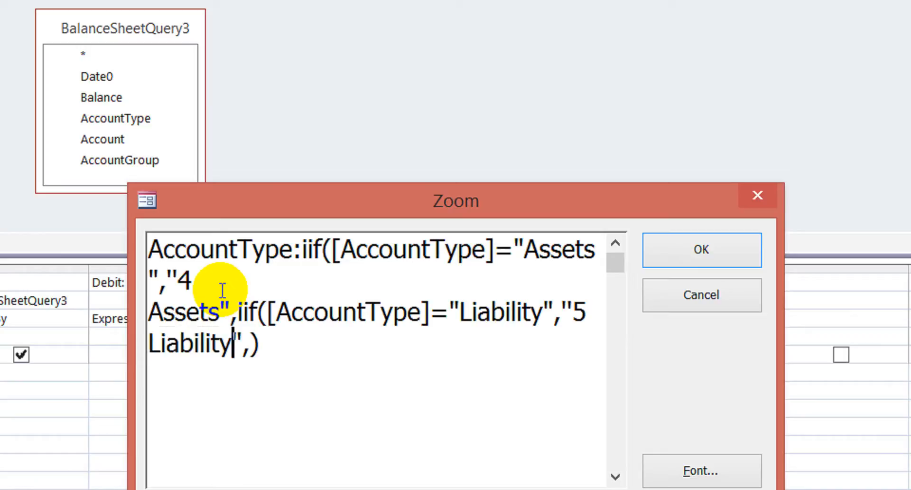
# - Enter "6 Equity" as the value the nested iif returns when its condition is false
pyautogui.press('Right')
pyautogui.press('Right')
pyautogui.write('""')
pyautogui.press('Left')
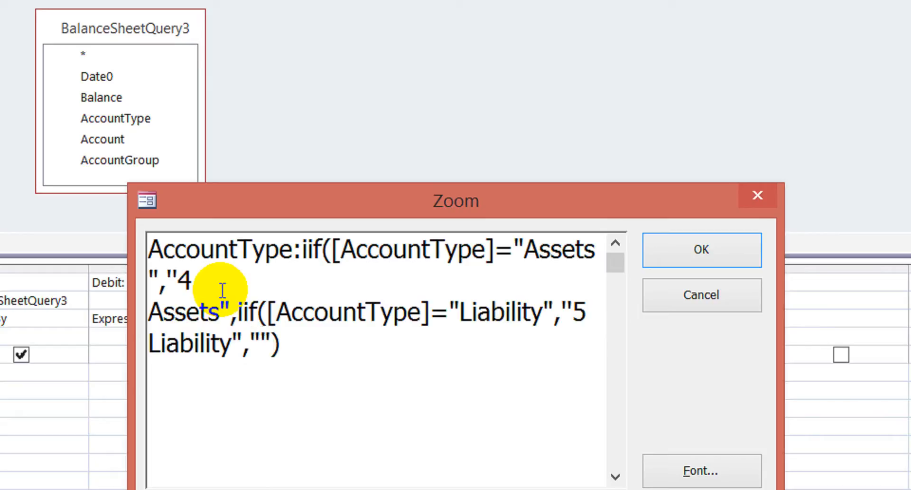
pyautogui.write('6 E')
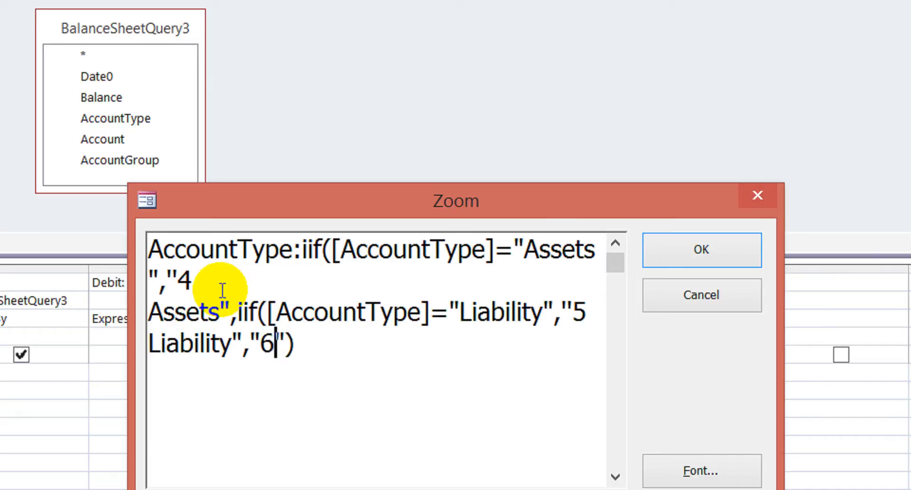
pyautogui.write('quity')
pyautogui.press('Left')
pyautogui.press('Left')
pyautogui.press('Left')
pyautogui.press('Right')
pyautogui.press('Right')
pyautogui.press('Right')
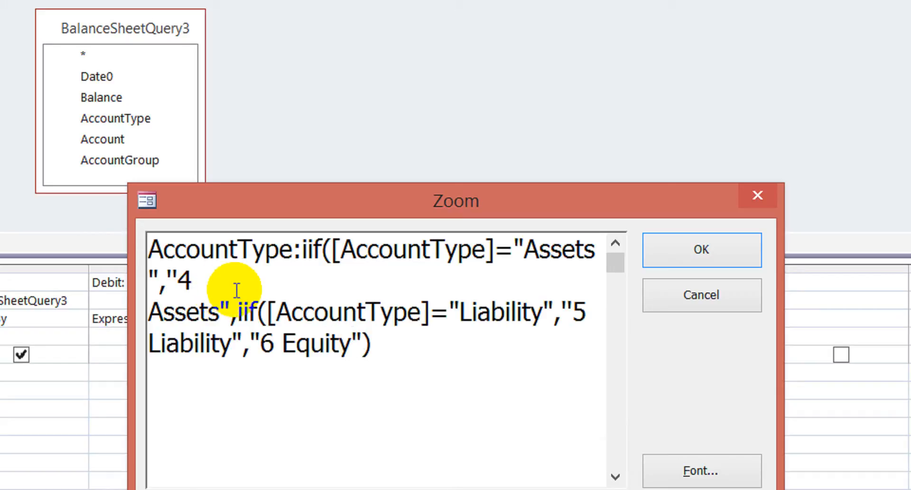
# - Add the second closing parenthesis for the outer iif and apply the expression to the AccountType field
pyautogui.click(434, 354)
pyautogui.write(')')
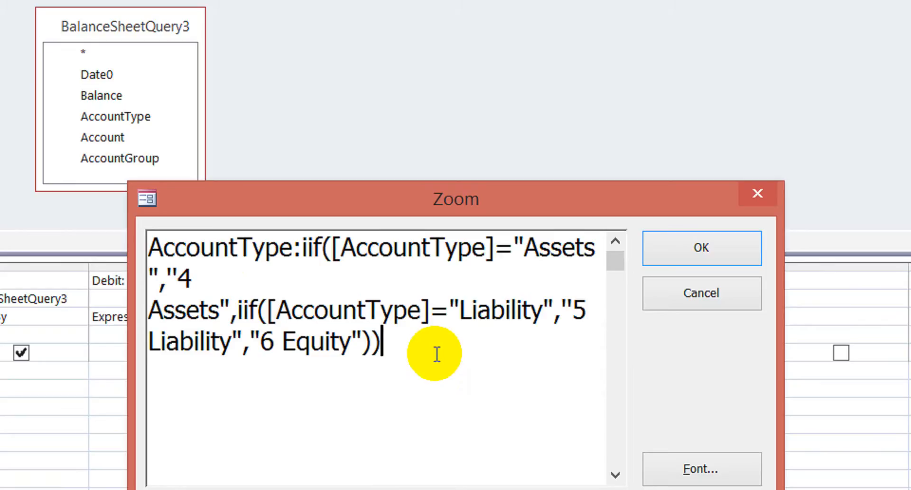
pyautogui.click(696, 255)
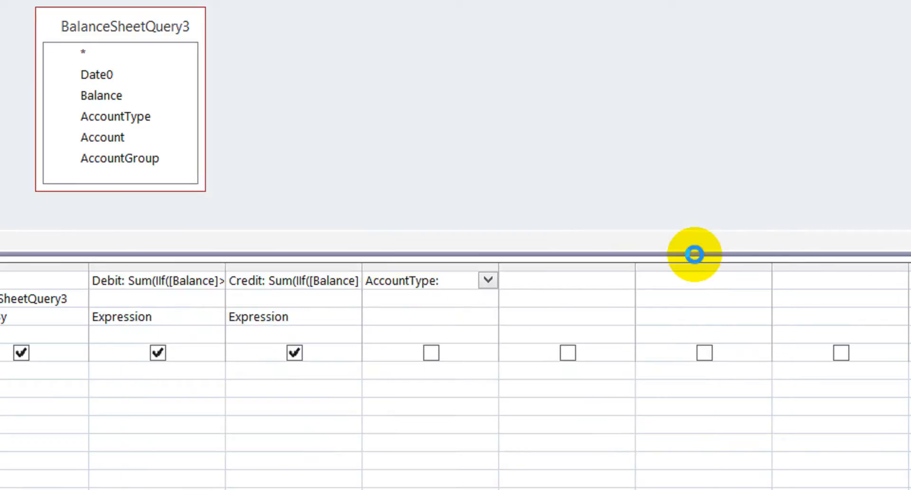
pyautogui.click(446, 297)
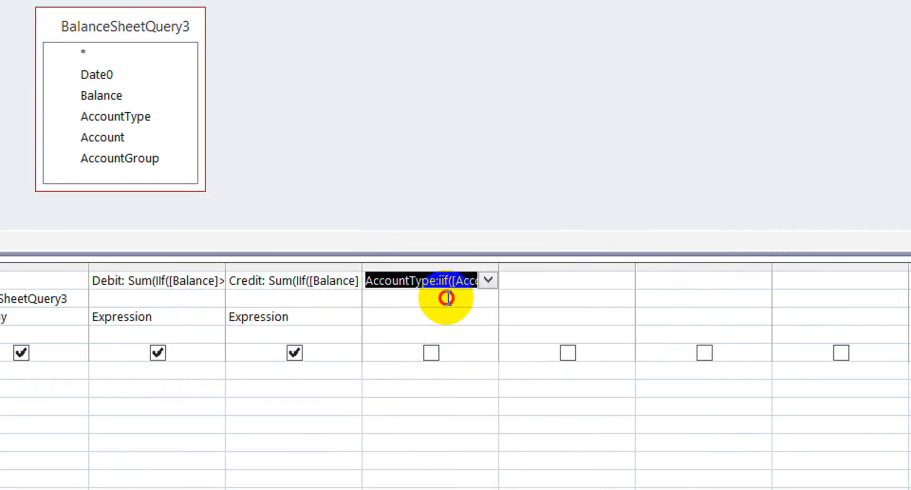
pyautogui.click(522, 444)
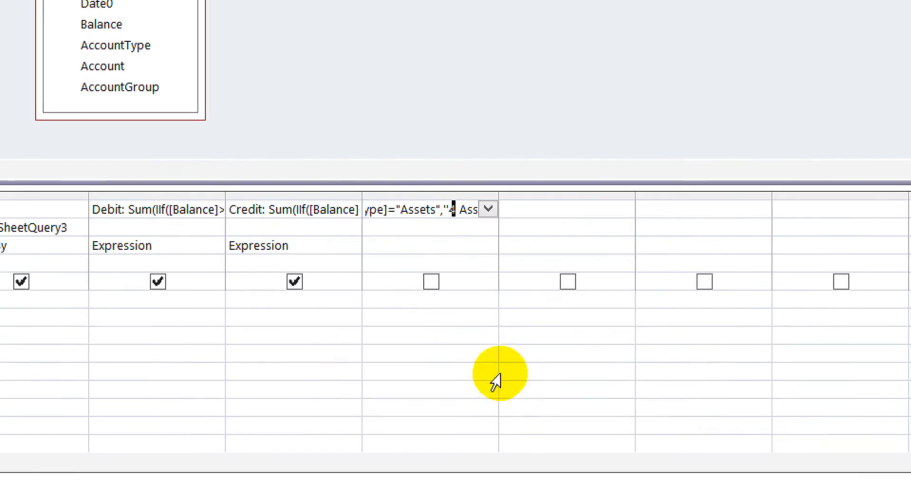
# - Widen the AccountType expression column in the query grid and reopen its expression in the Zoom window
pyautogui.click(499, 195)
pyautogui.moveTo(500, 195); pyautogui.dragTo(906, 229)
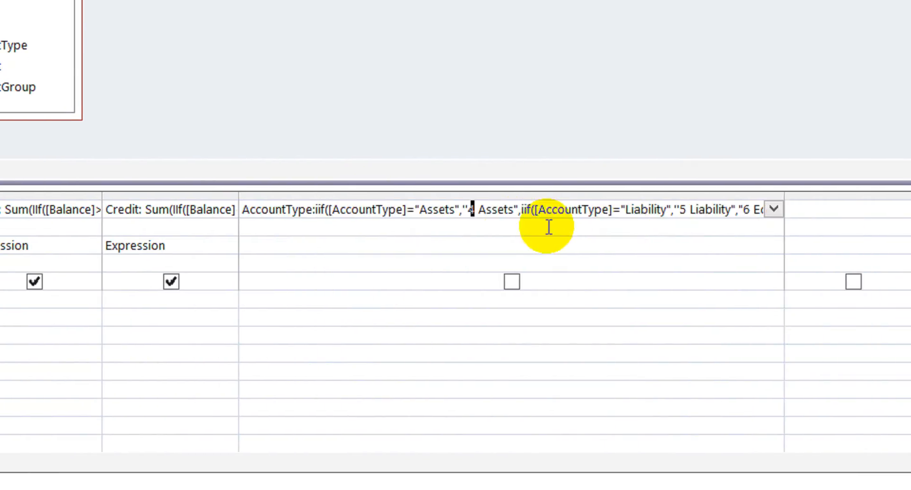
pyautogui.rightClick(460, 209)
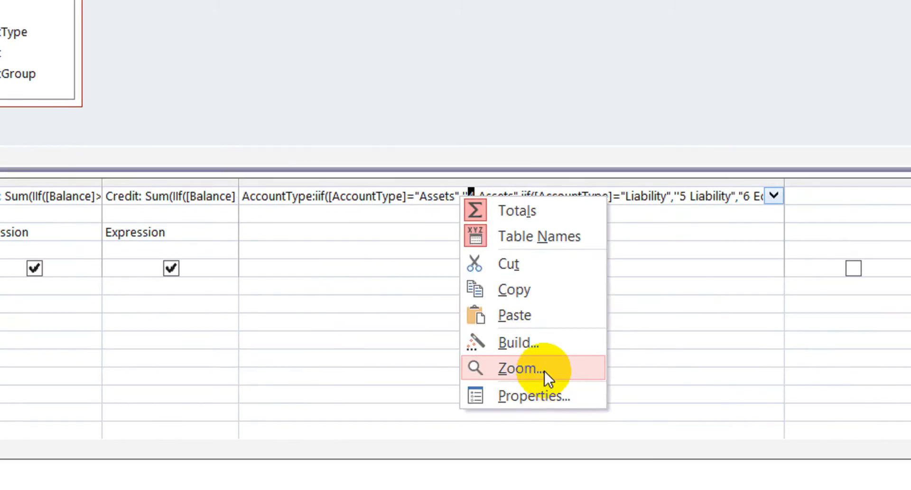
pyautogui.click(545, 382)
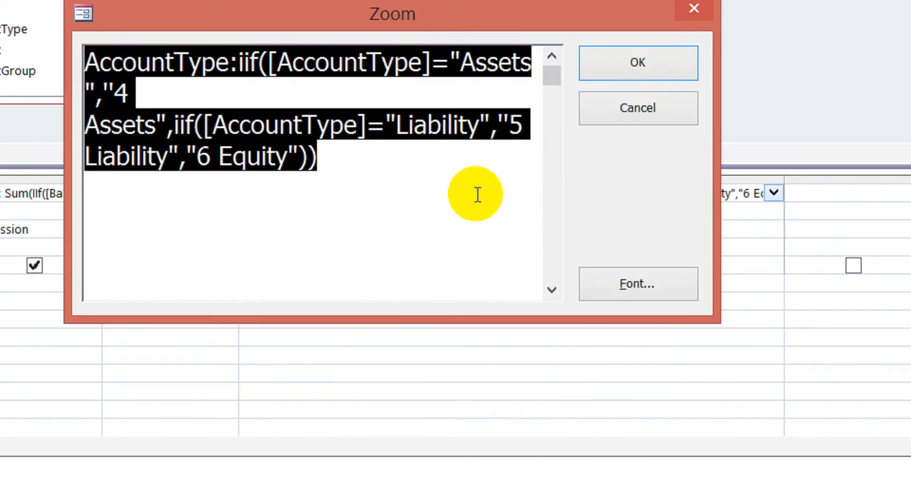
# - Check the AccountType expression character by character for wrong brackets, quotes or commas, and try to apply it again
pyautogui.click(398, 157)
pyautogui.click(209, 64)
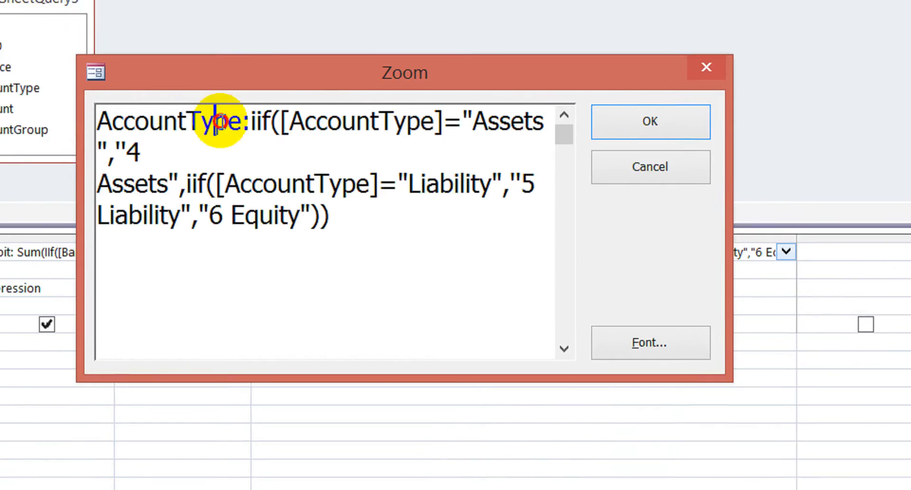
pyautogui.press('Right')
pyautogui.press('Right')
pyautogui.press('Right')
pyautogui.press('Right')
pyautogui.press('Right')
pyautogui.press('Right')
pyautogui.press('Right')
pyautogui.press('Right')
pyautogui.press('Right')
pyautogui.press('Right')
pyautogui.press('Right')
pyautogui.press('Right')
pyautogui.press('Right')
pyautogui.press('Right')
pyautogui.press('Right')
pyautogui.press('Right')
pyautogui.press('Right')
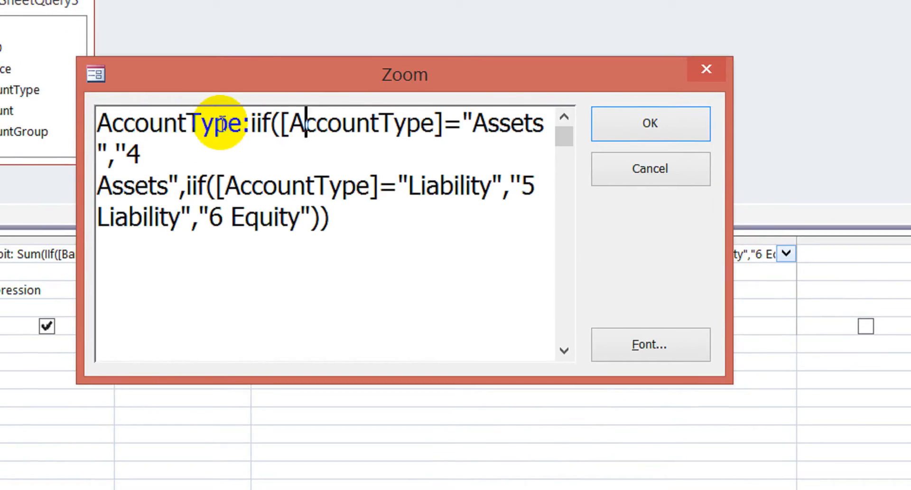
pyautogui.press('Right')
pyautogui.press('Right')
pyautogui.press('Right')
pyautogui.press('Right')
pyautogui.press('Right')
pyautogui.press('Right')
pyautogui.press('Right')
pyautogui.press('Right')
pyautogui.press('Right')
pyautogui.press('Right')
pyautogui.press('Right')
pyautogui.press('Right')
pyautogui.press('Right')
pyautogui.press('Right')
pyautogui.press('Right')
pyautogui.press('Left')
pyautogui.press('Left')
pyautogui.press('Delete')
pyautogui.hotkey('ctrl', 'z')
pyautogui.press('Right')
pyautogui.press('Right')
pyautogui.press('Right')
pyautogui.press('Right')
pyautogui.press('Right')
pyautogui.press('Right')
pyautogui.press('Right')
pyautogui.press('Right')
pyautogui.press('Right')
pyautogui.press('Right')
pyautogui.press('Right')
pyautogui.press('Right')
pyautogui.press('Right')
pyautogui.press('Right')
pyautogui.press('Right')
pyautogui.press('Right')
pyautogui.press('Right')
pyautogui.press('Right')
pyautogui.press('Right')
pyautogui.press('Right')
pyautogui.press('Right')
pyautogui.press('Right')
pyautogui.press('Right')
pyautogui.press('Right')
pyautogui.press('Right')
pyautogui.press('Right')
pyautogui.press('Right')
pyautogui.press('Right')
pyautogui.press('Right')
pyautogui.press('Right')
pyautogui.press('Right')
pyautogui.press('Right')
pyautogui.press('Right')
pyautogui.press('Right')
pyautogui.press('Right')
pyautogui.press('Right')
pyautogui.press('Right')
pyautogui.press('Right')
pyautogui.press('Right')
pyautogui.press('Right')
pyautogui.press('Right')
pyautogui.press('Right')
pyautogui.press('Right')
pyautogui.press('Right')
pyautogui.press('Right')
pyautogui.press('Right')
pyautogui.press('Right')
pyautogui.press('Right')
pyautogui.press('Right')
pyautogui.press('Right')
pyautogui.press('Right')
pyautogui.press('Right')
pyautogui.press('Right')
pyautogui.press('Right')
pyautogui.press('Right')
pyautogui.press('Right')
pyautogui.press('Right')
pyautogui.press('Right')
pyautogui.press('Right')
pyautogui.press('Right')
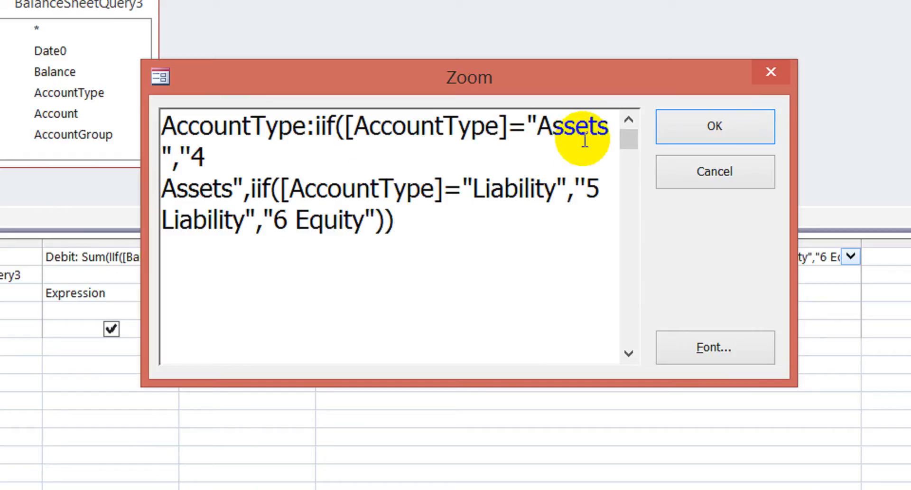
pyautogui.click(699, 128)
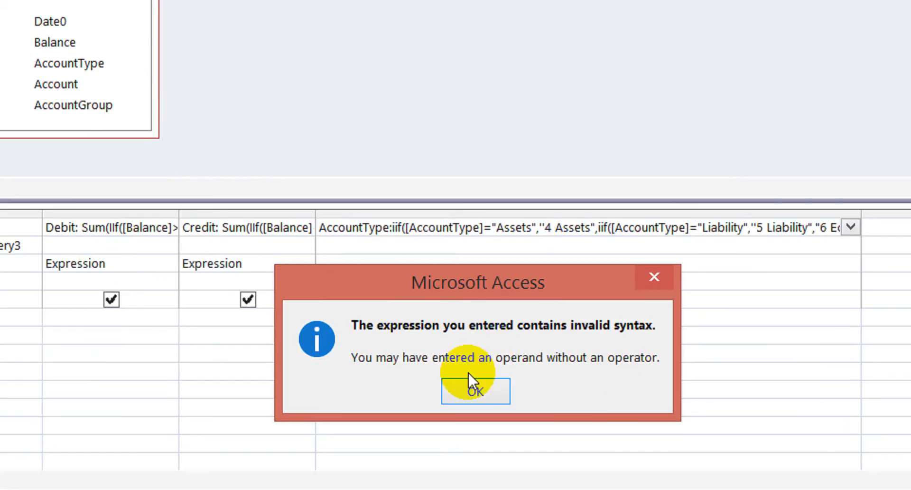
pyautogui.click(464, 391)
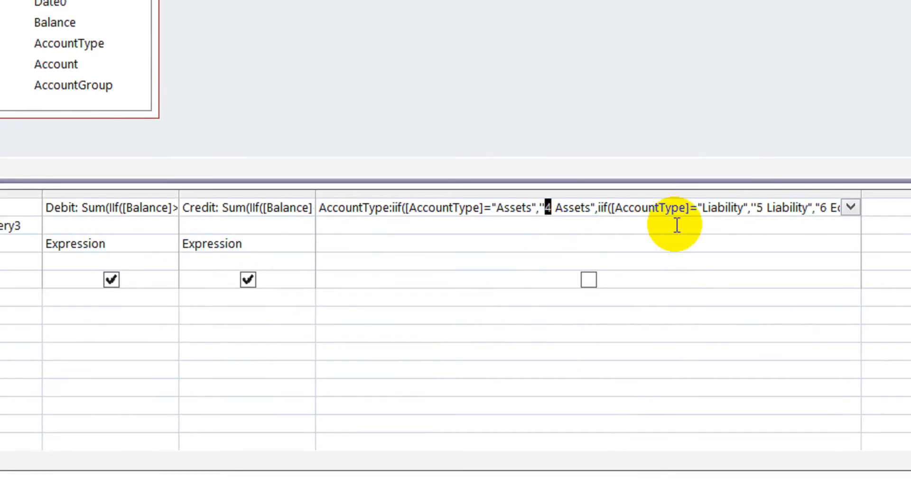
# - Reopen the expression in the Zoom window and separate the field name AccountType: from the iif that follows it
pyautogui.rightClick(526, 208)
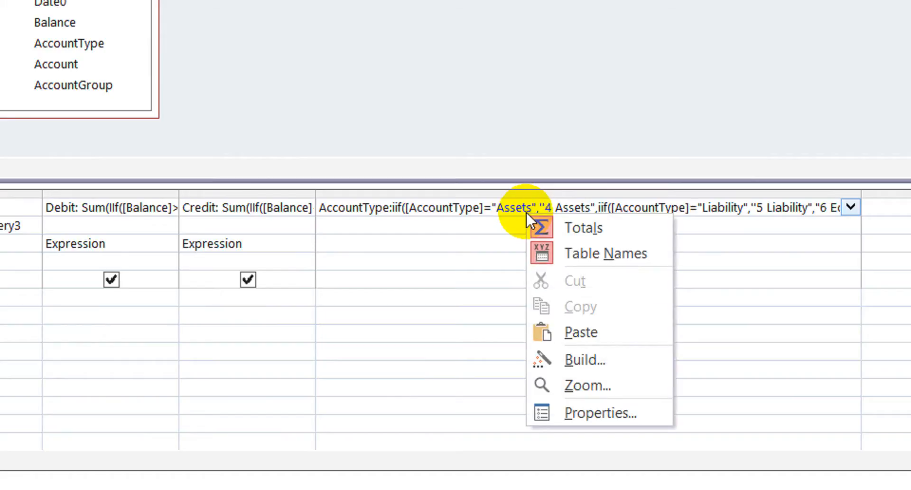
pyautogui.click(616, 392)
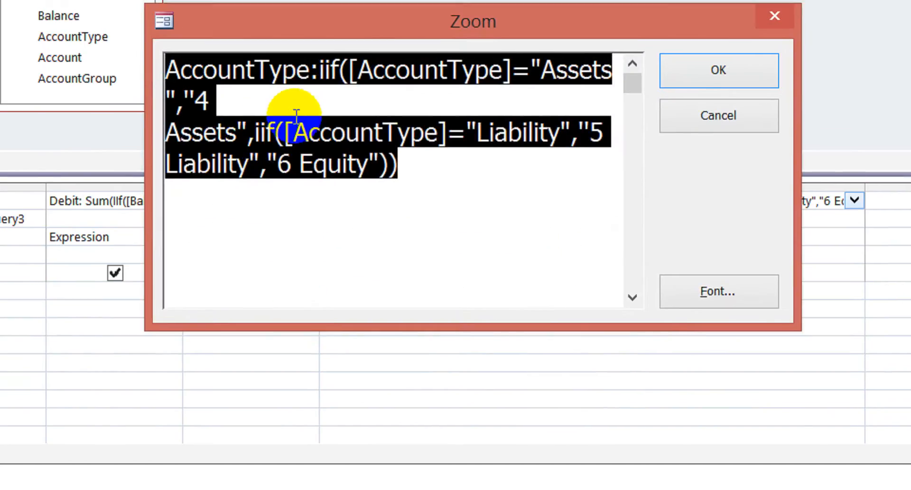
pyautogui.click(294, 94)
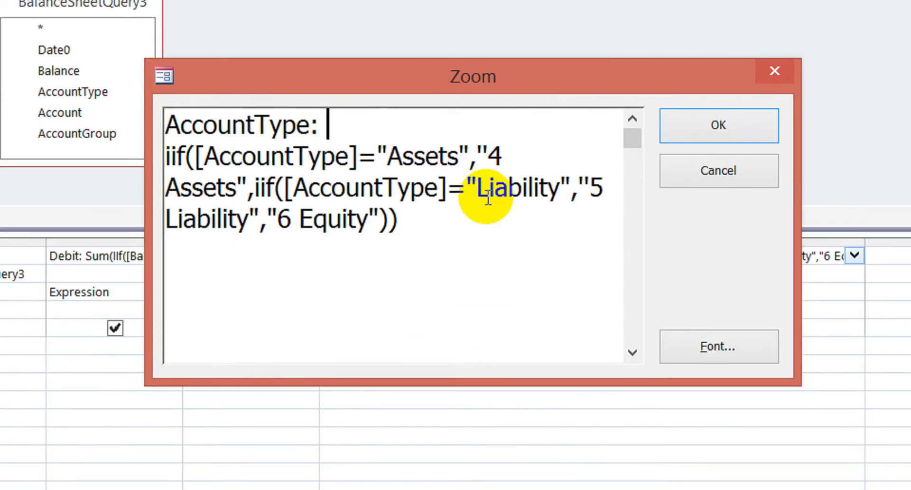
pyautogui.click(262, 158)
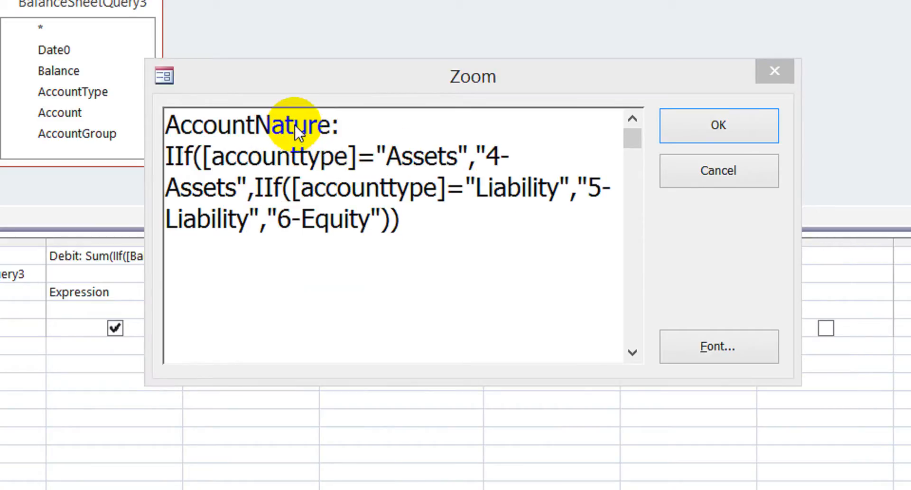
# - Set the field to AccountNature: IIf([accounttype]="Assets","4-Assets",IIf([accounttype]="Liability","5-Liability","6-Equity")) and confirm it
pyautogui.click(295, 124)
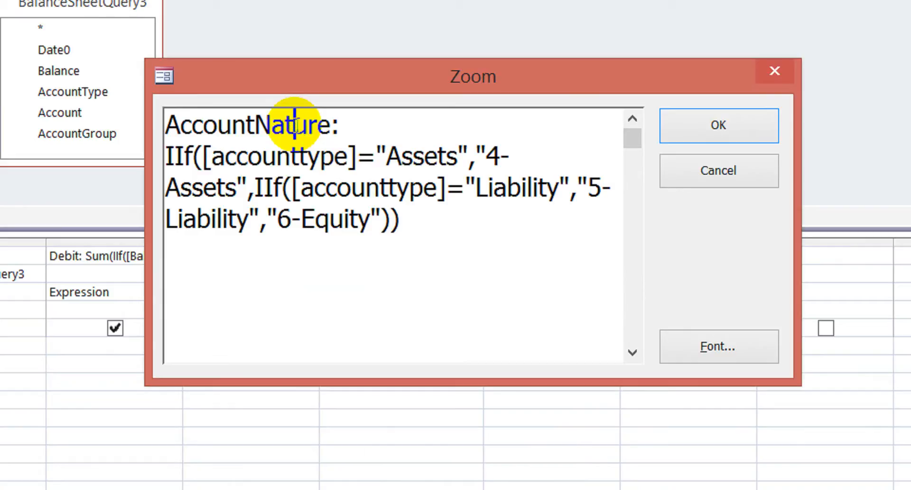
pyautogui.doubleClick(296, 122)
pyautogui.click(296, 123)
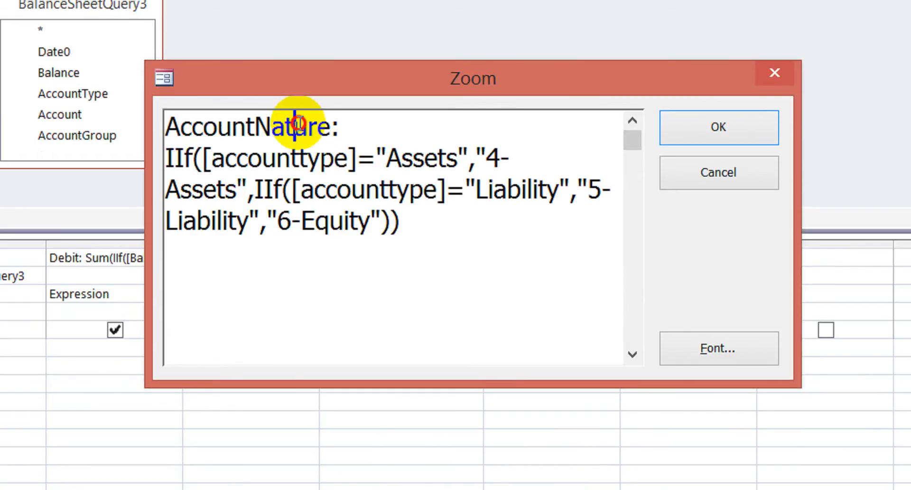
pyautogui.click(707, 117)
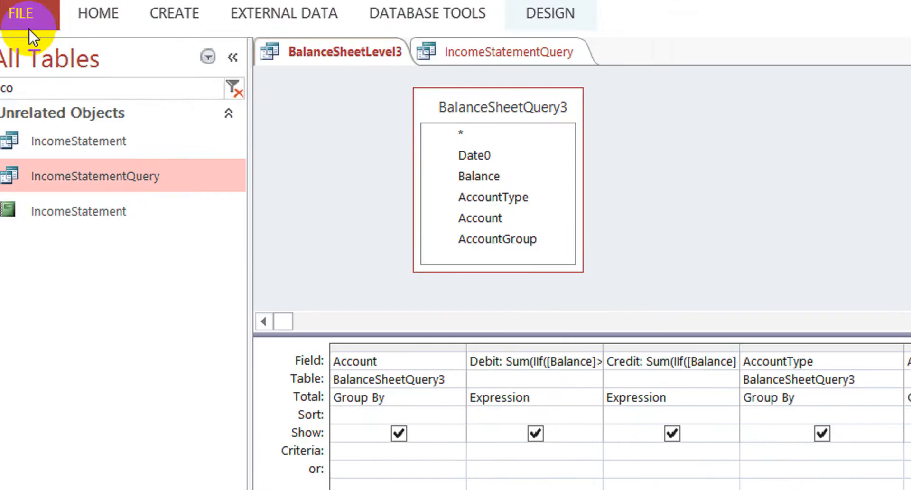
# - Show the BalanceSheetLevel3 results as a datasheet with Last Date 30-10 and examine the AccountNature values
pyautogui.click(113, 61)
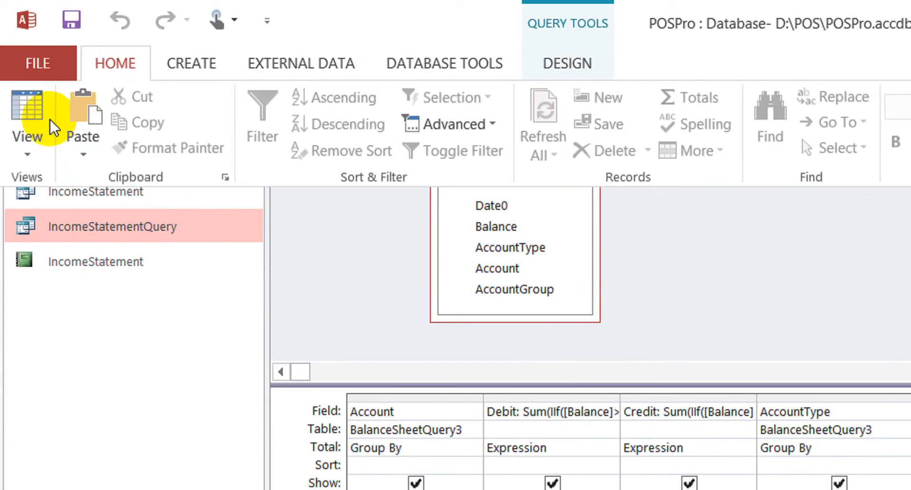
pyautogui.click(37, 115)
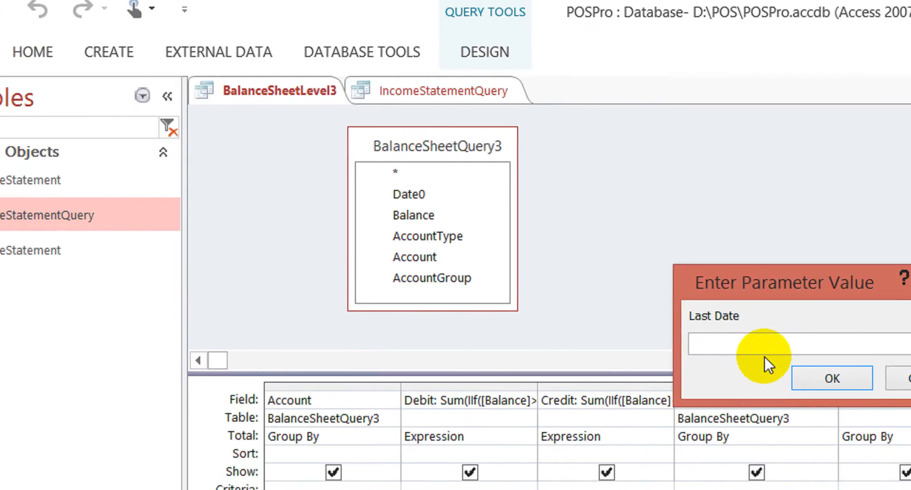
pyautogui.write('30-10')
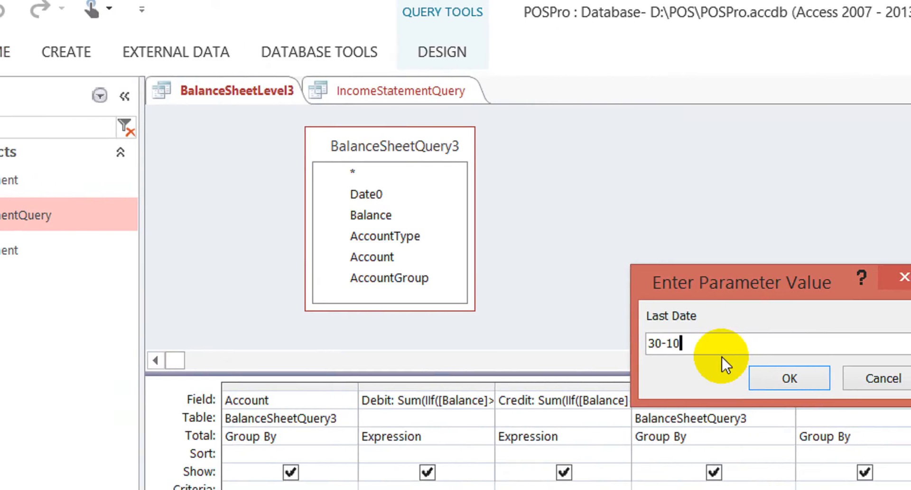
pyautogui.click(778, 375)
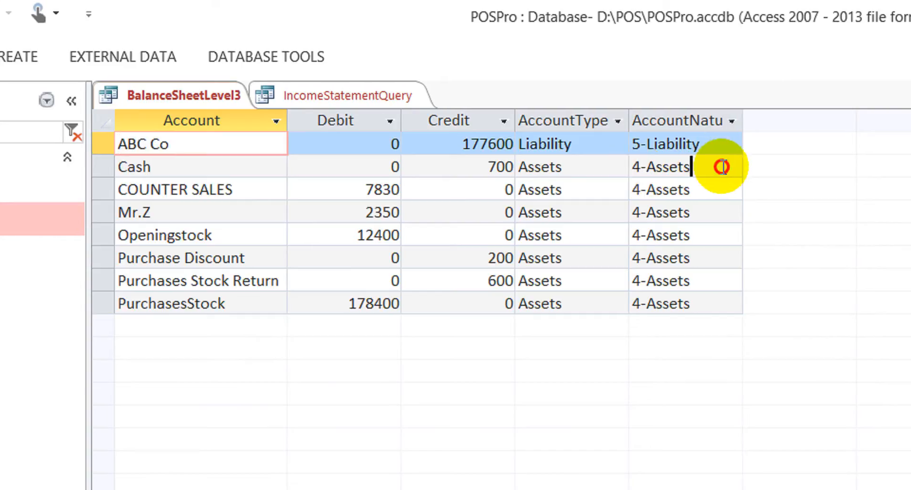
pyautogui.click(721, 167)
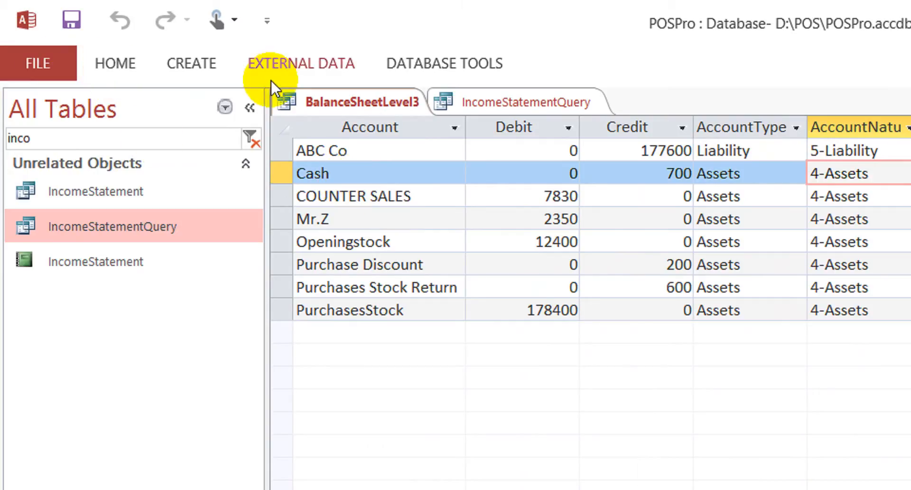
# - Return BalanceSheetLevel3 to design view and delete the plain AccountType column from the query grid
pyautogui.click(113, 60)
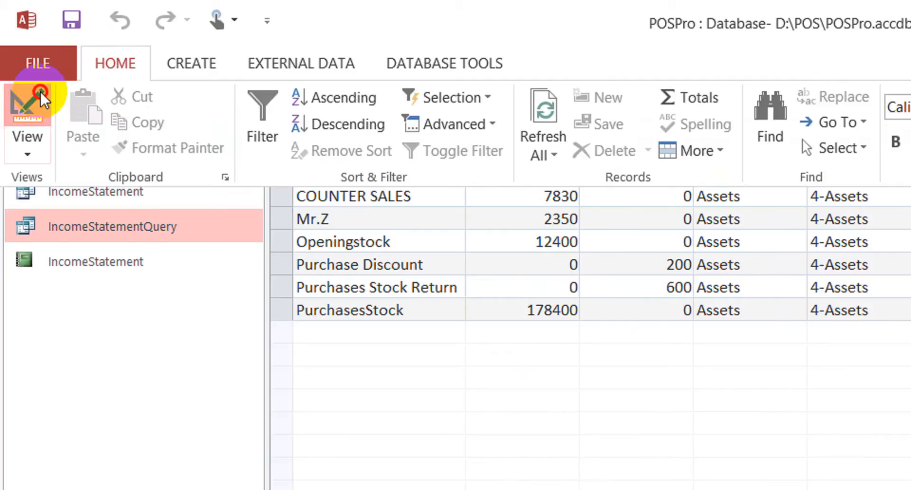
pyautogui.click(41, 93)
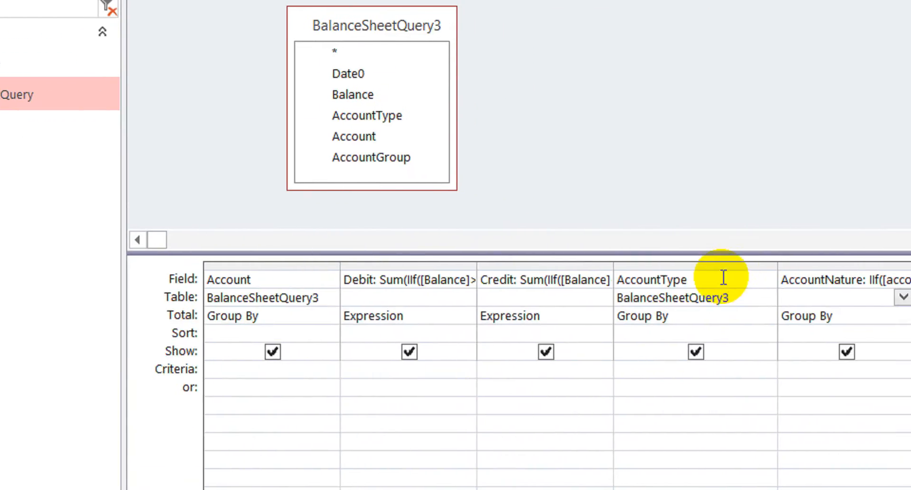
pyautogui.click(717, 266)
pyautogui.press('Delete')
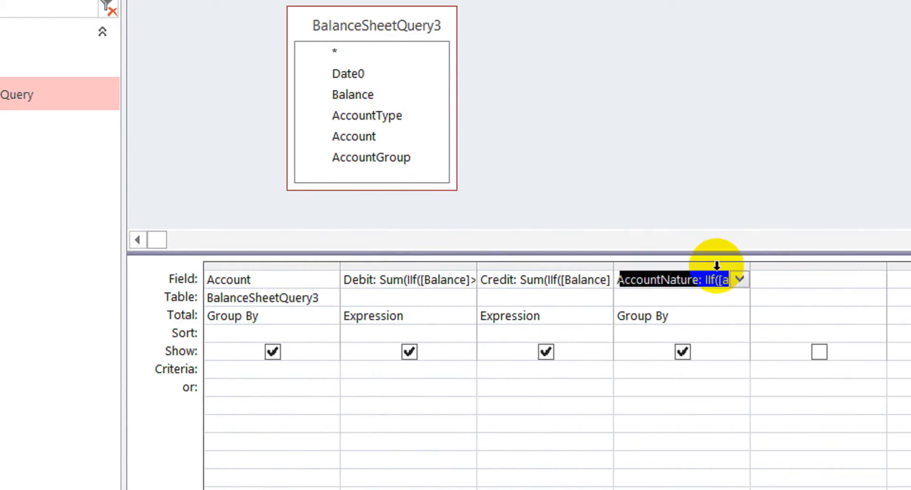
# - Set the AccountNature column to sort in ascending order
pyautogui.click(700, 317)
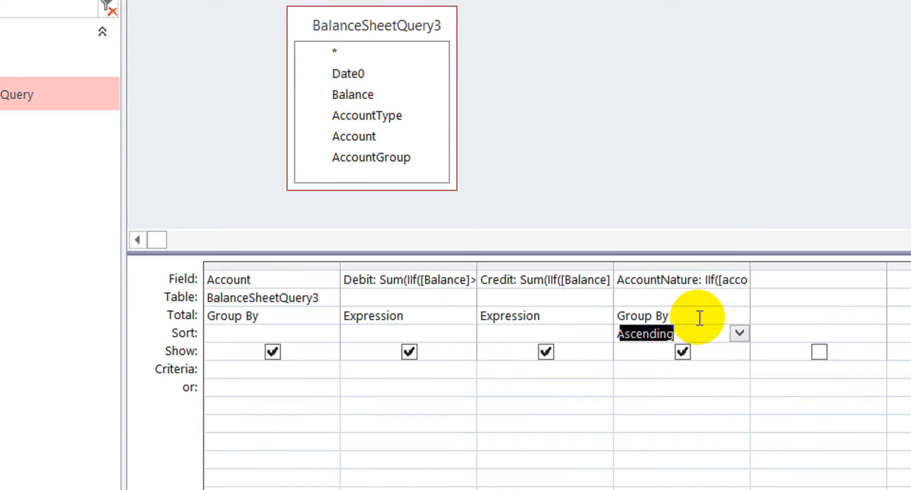
pyautogui.hotkey('ctrl', '.')
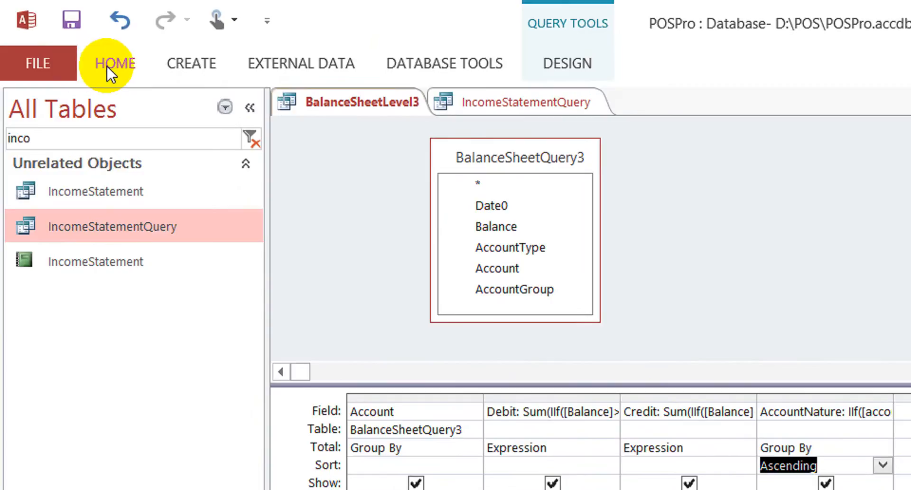
# - Run BalanceSheetLevel3 with Last Date 30-10 and check the ascending order of the AccountNature column
pyautogui.click(107, 66)
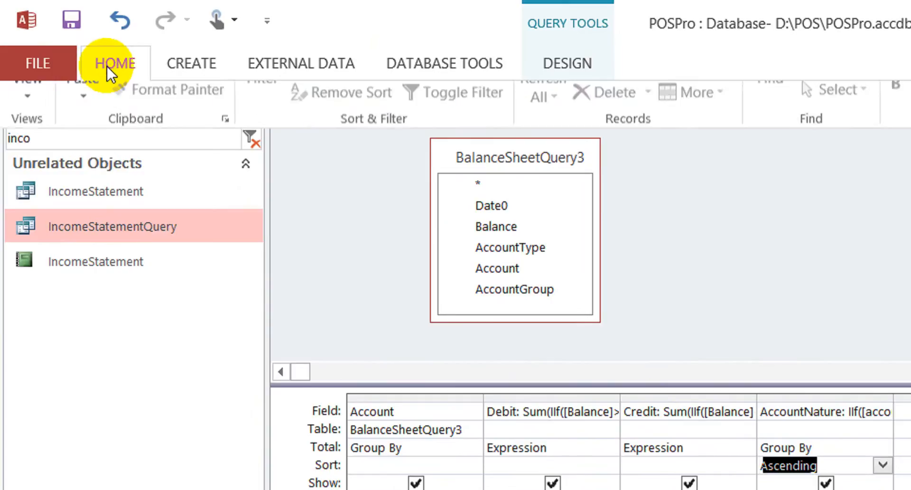
pyautogui.click(28, 102)
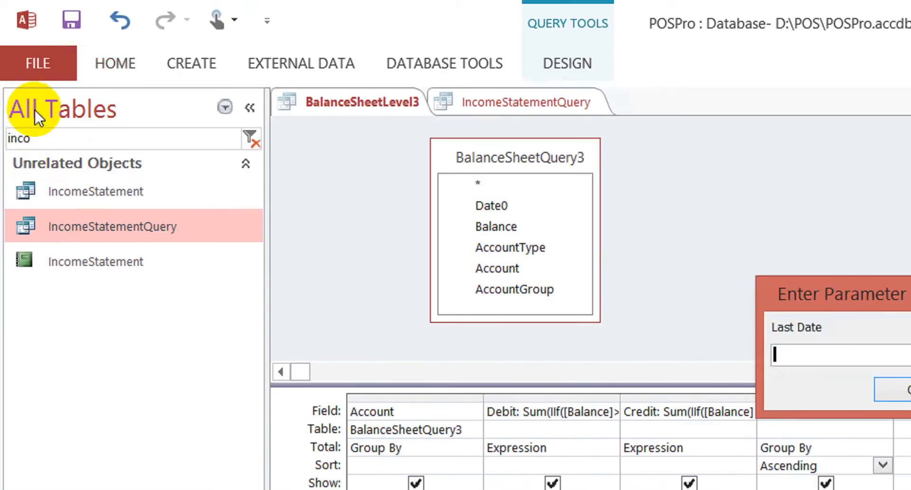
pyautogui.write('30-10')
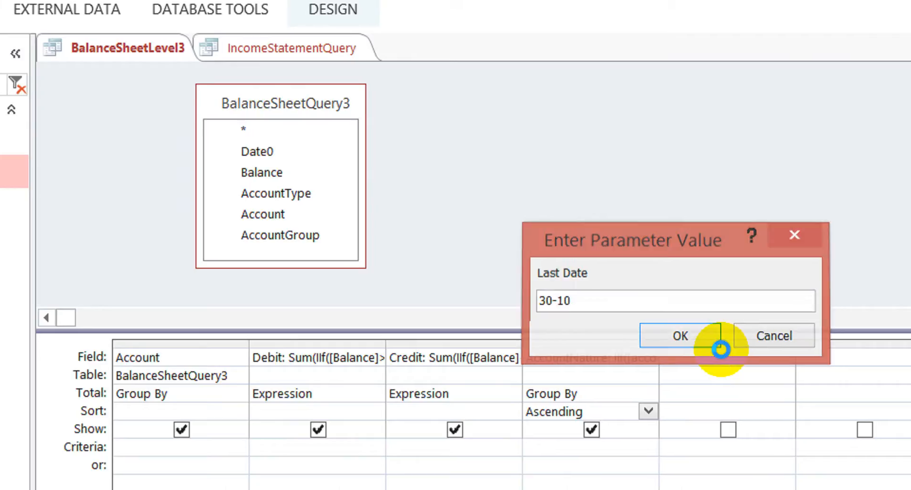
pyautogui.click(719, 349)
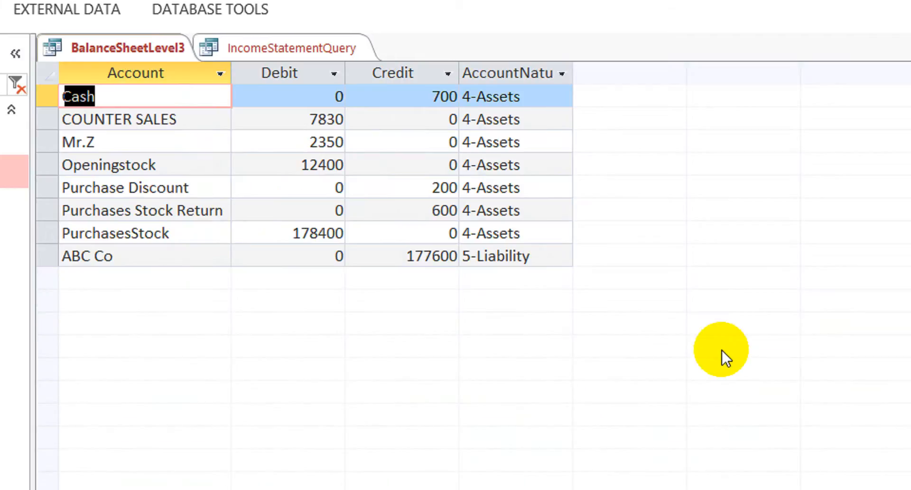
pyautogui.click(559, 156)
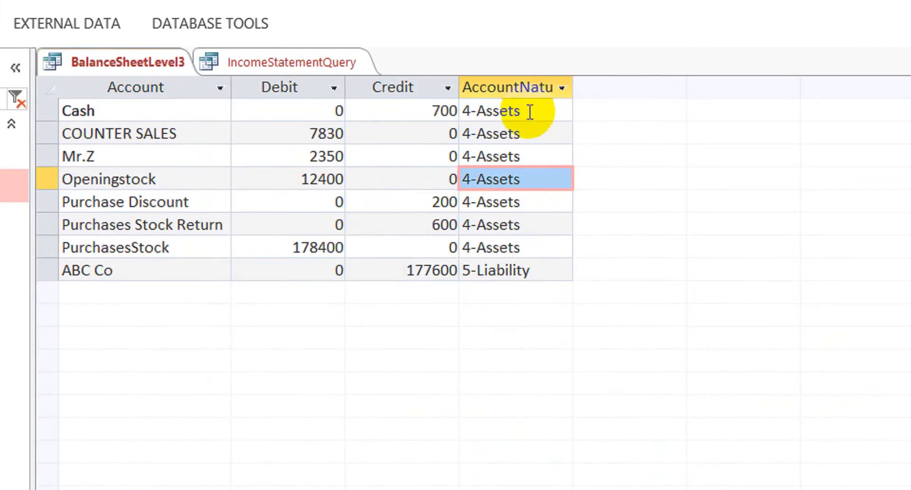
pyautogui.click(548, 275)
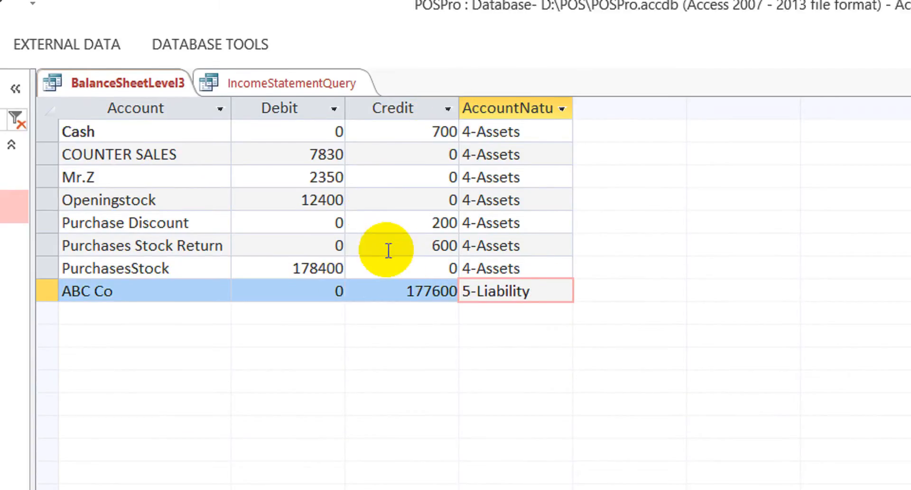
# - Close all open queries and filter the database objects by "balance shee"
pyautogui.click(258, 80)
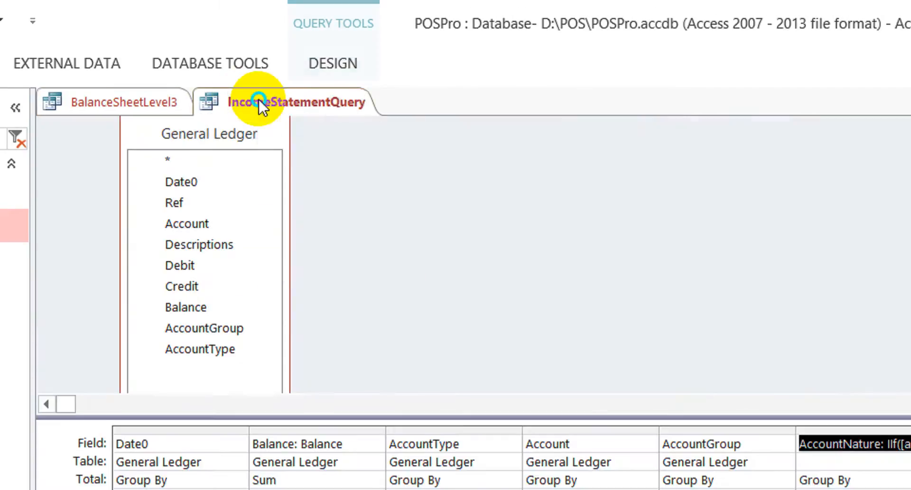
pyautogui.rightClick(258, 99)
pyautogui.click(343, 178)
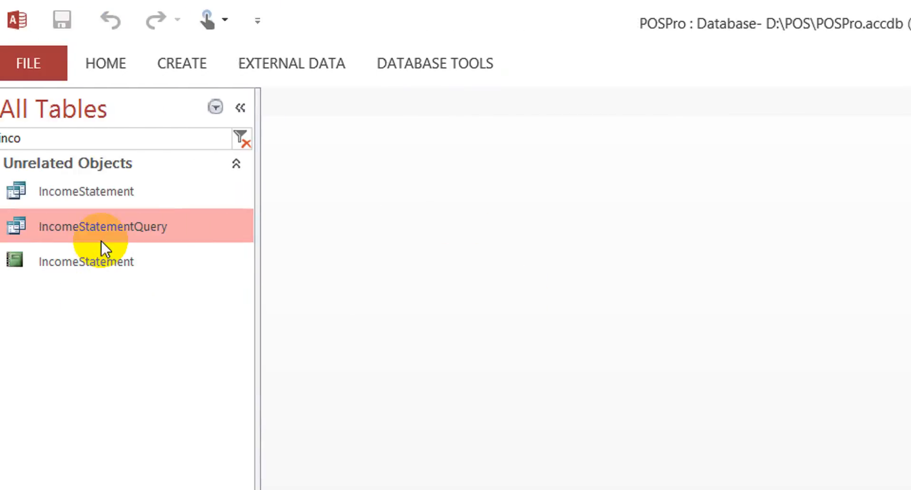
pyautogui.moveTo(61, 136); pyautogui.dragTo(1, 119)
pyautogui.write('balance ')
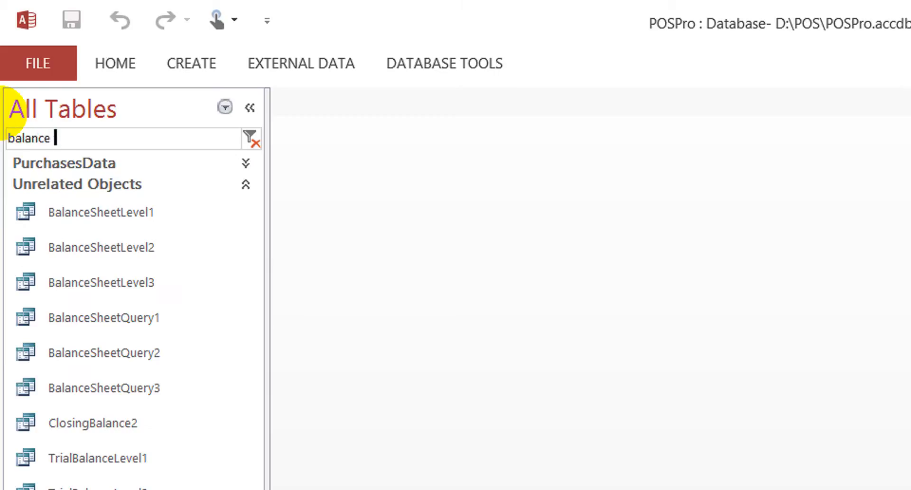
pyautogui.write('shee')
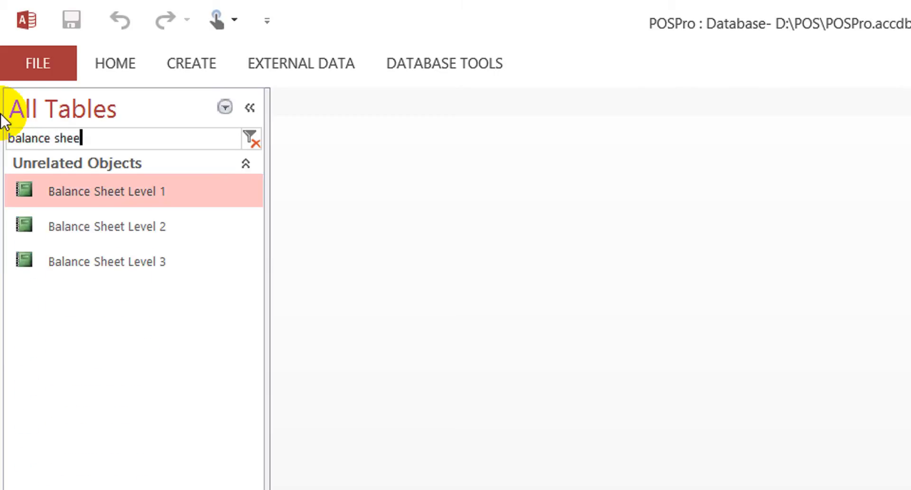
pyautogui.click(103, 257)
pyautogui.doubleClick(102, 256)
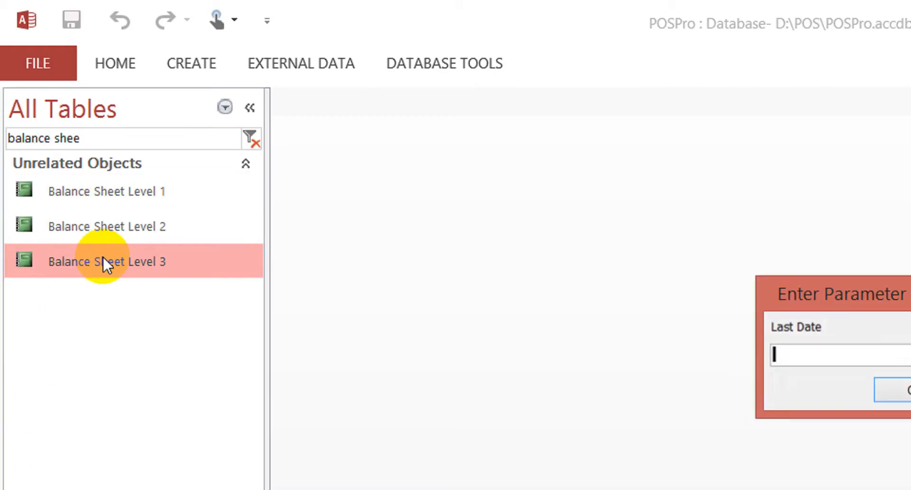
pyautogui.click(731, 365)
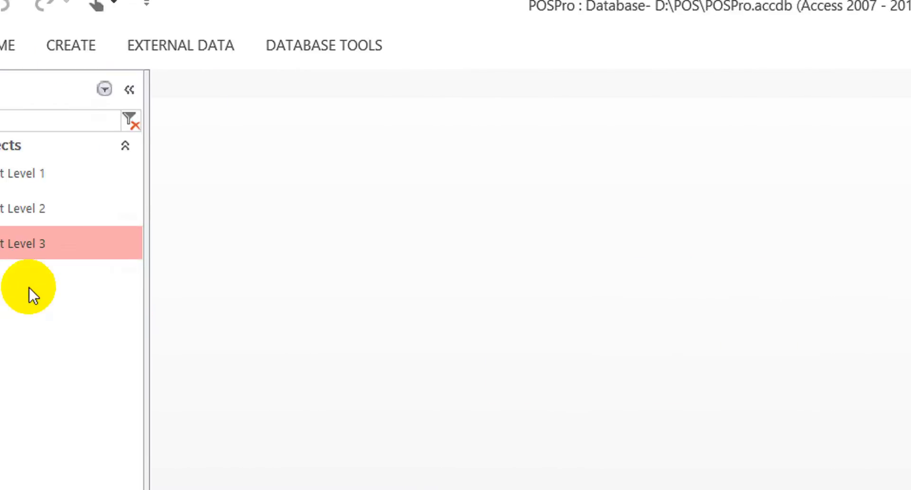
# - Open the Balance Sheet Level 3 report in design view and display its list of existing fields
pyautogui.rightClick(112, 243)
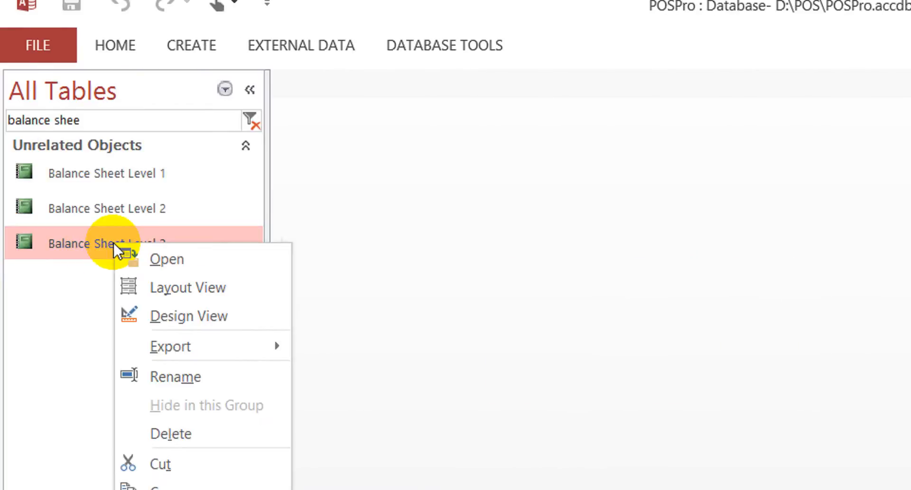
pyautogui.click(180, 318)
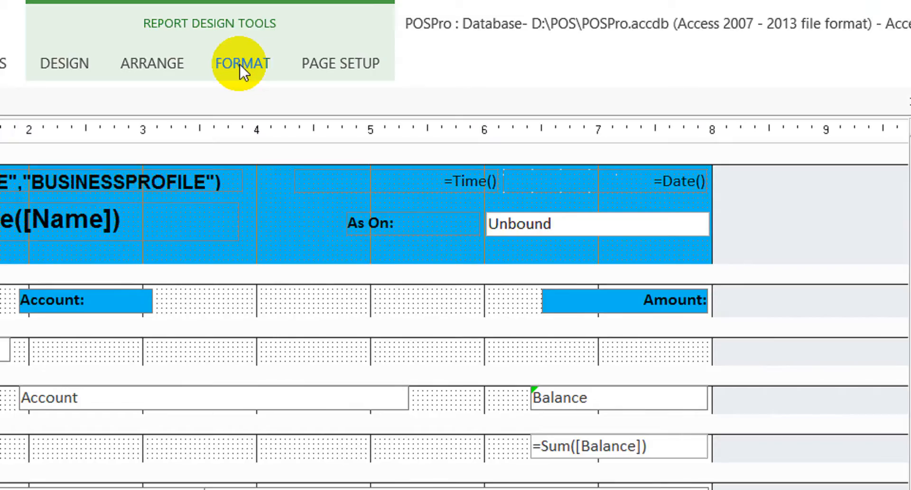
pyautogui.click(78, 65)
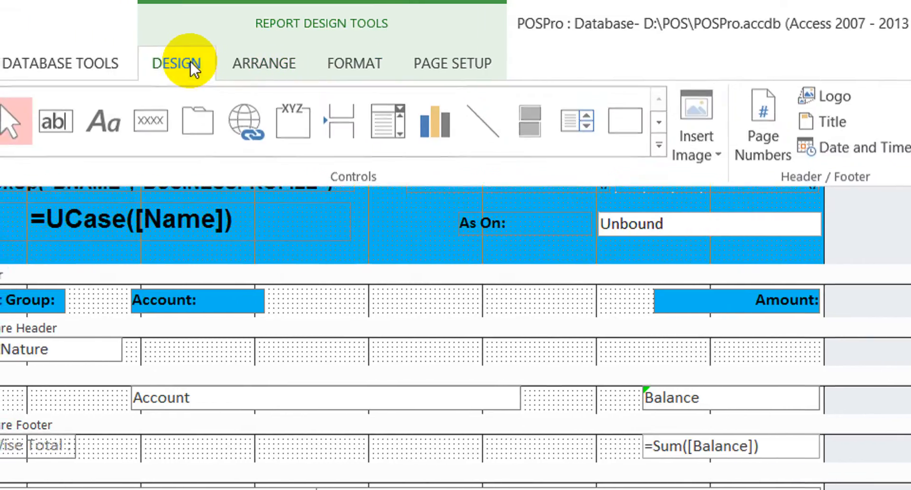
pyautogui.click(743, 132)
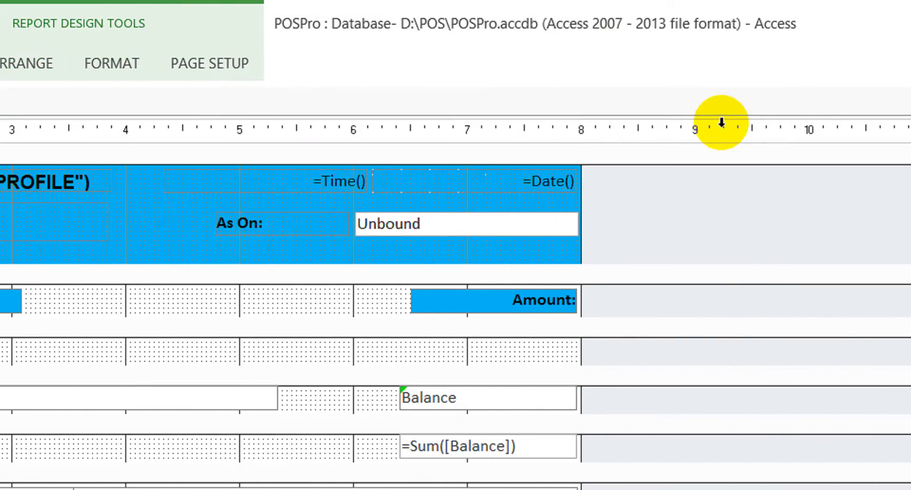
pyautogui.click(124, 62)
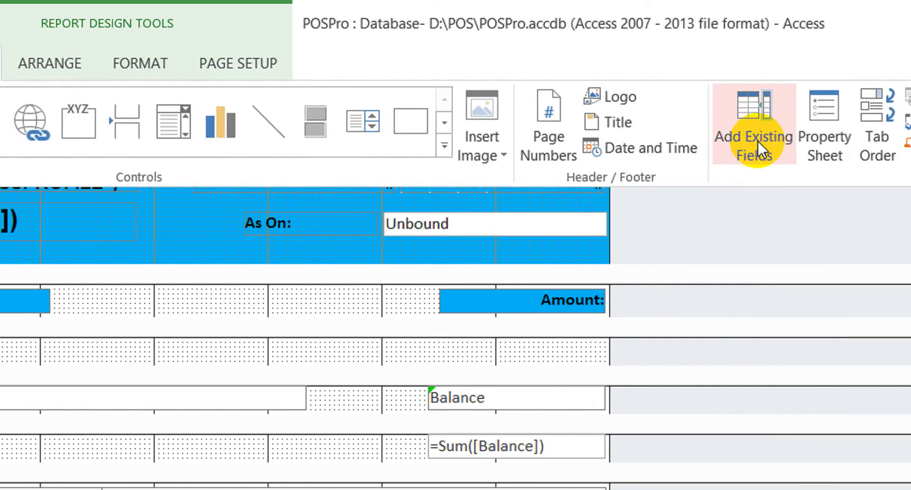
pyautogui.click(722, 140)
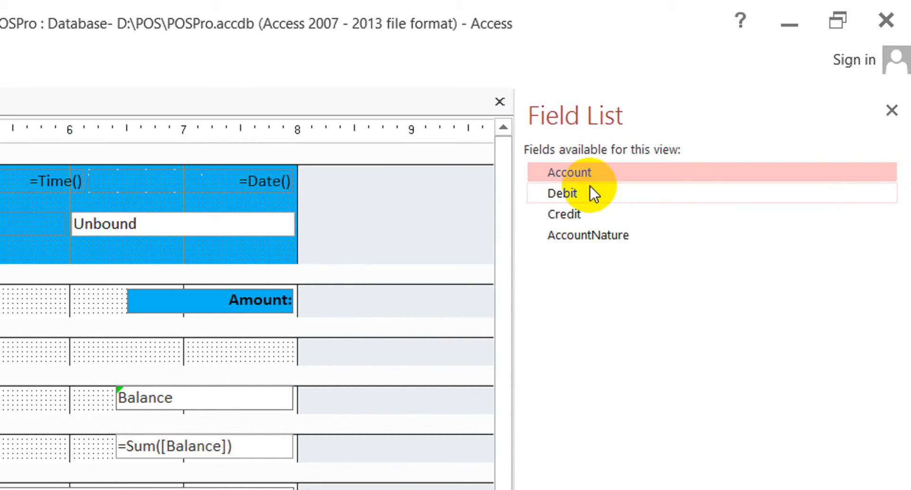
# - Compare the available fields Account, Debit, Credit and AccountNature with the fields used in the report design
pyautogui.click(562, 235)
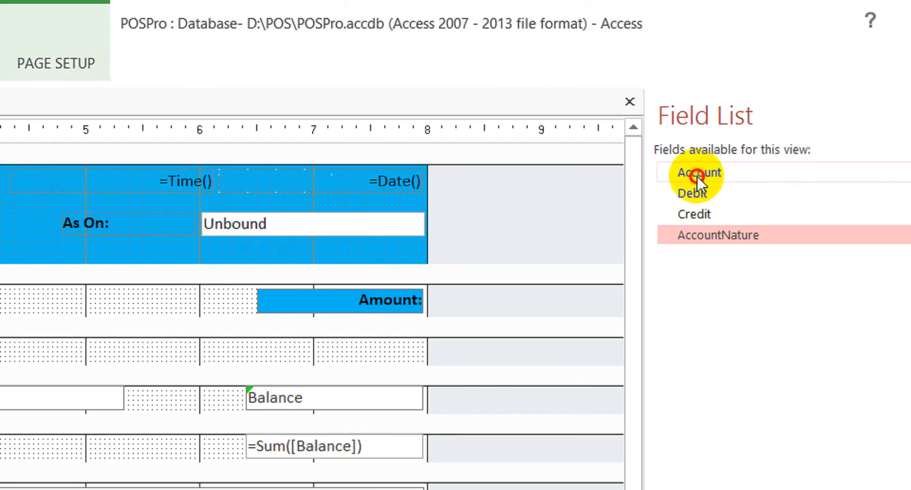
pyautogui.click(698, 174)
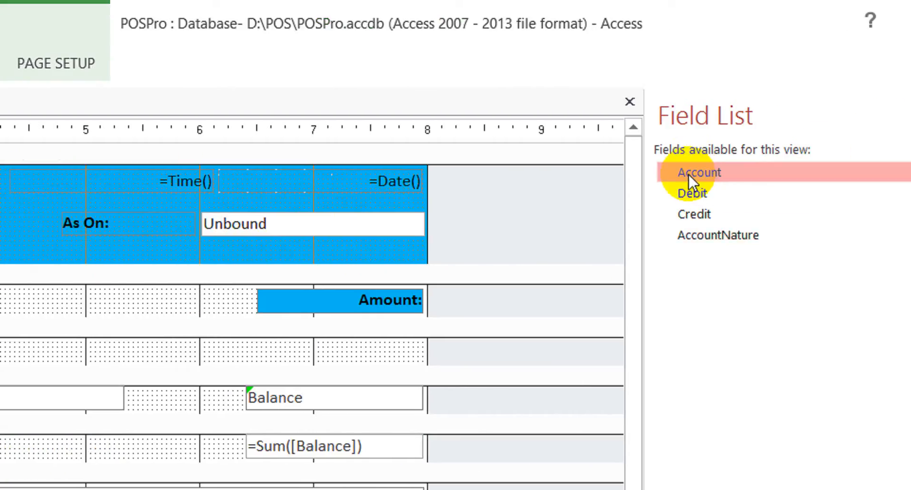
pyautogui.click(700, 192)
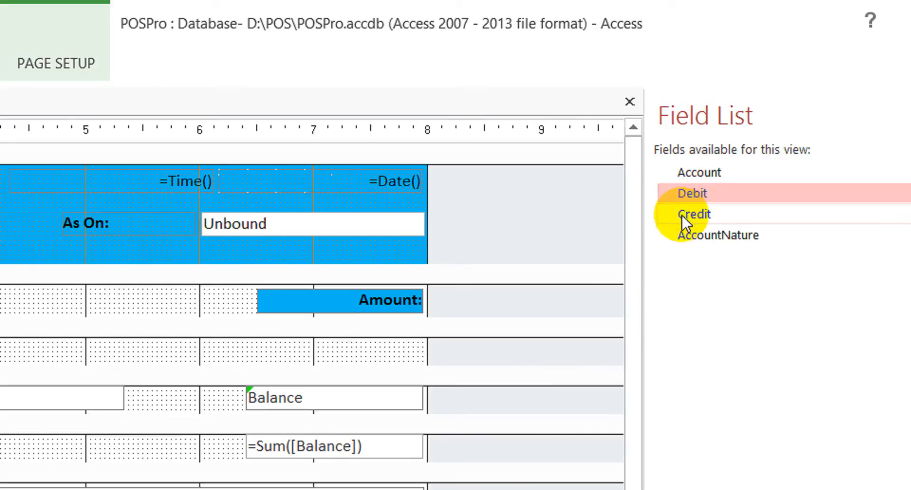
pyautogui.click(682, 215)
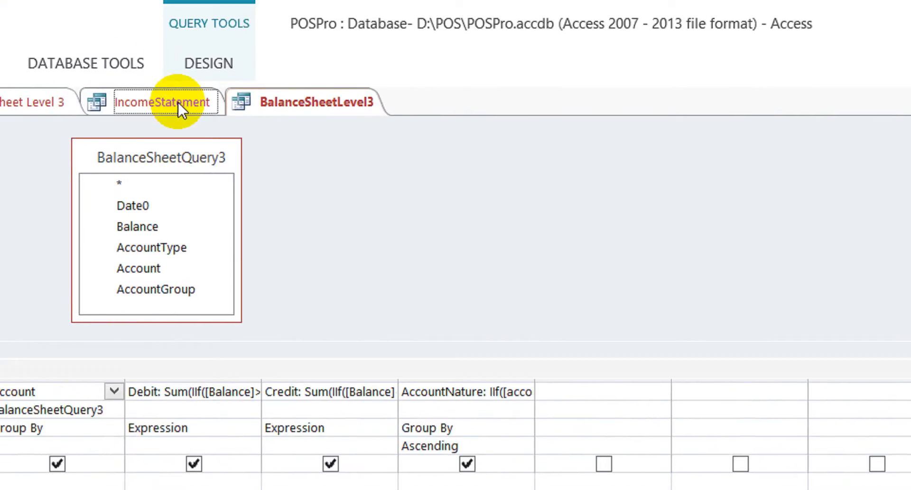
# - Replace the Debit field in BalanceSheetLevel3 with Balance: balance copied from the IncomeStatement query, using table BalanceSheetQuery3 and total Sum
pyautogui.click(133, 65)
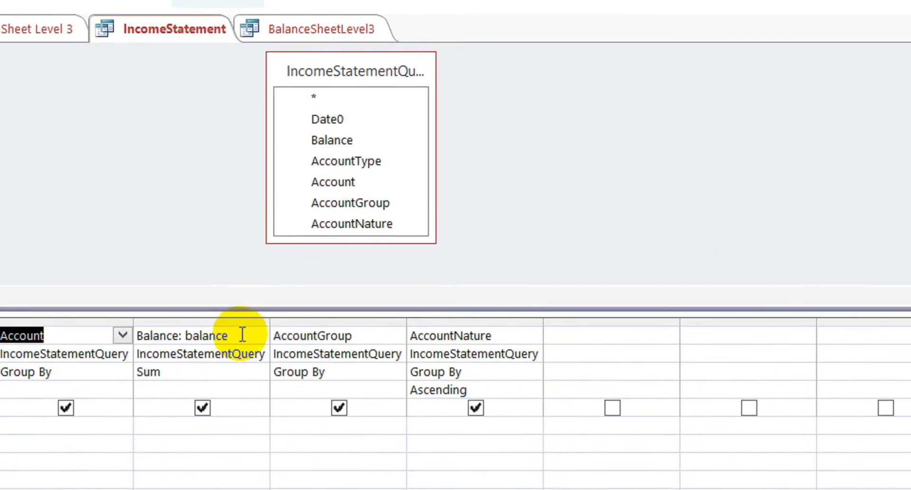
pyautogui.moveTo(241, 336); pyautogui.dragTo(79, 317)
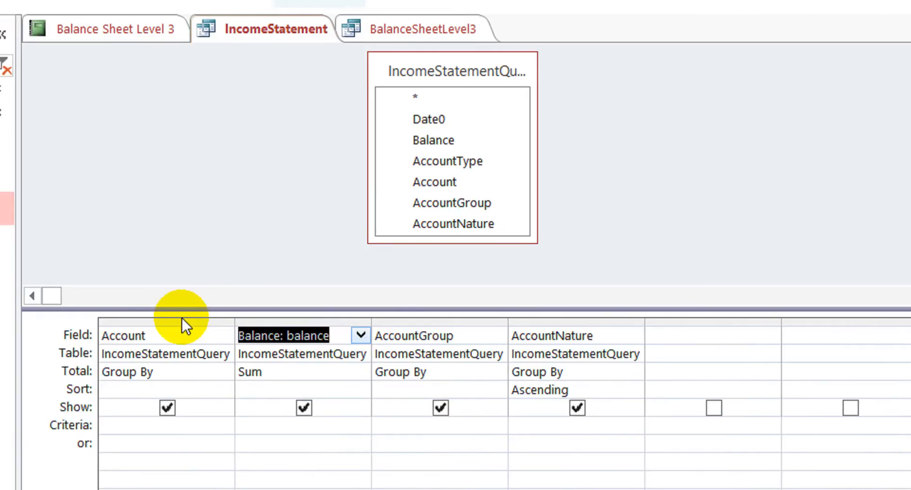
pyautogui.click(426, 32)
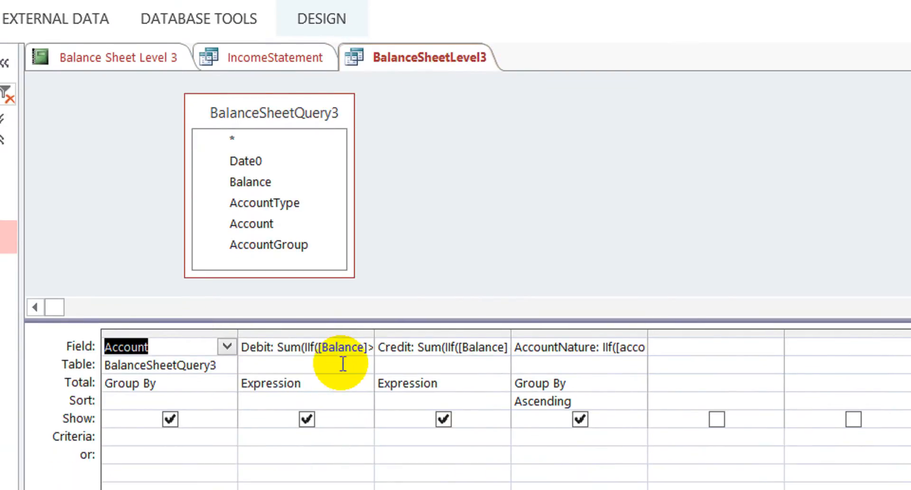
pyautogui.press('Up')
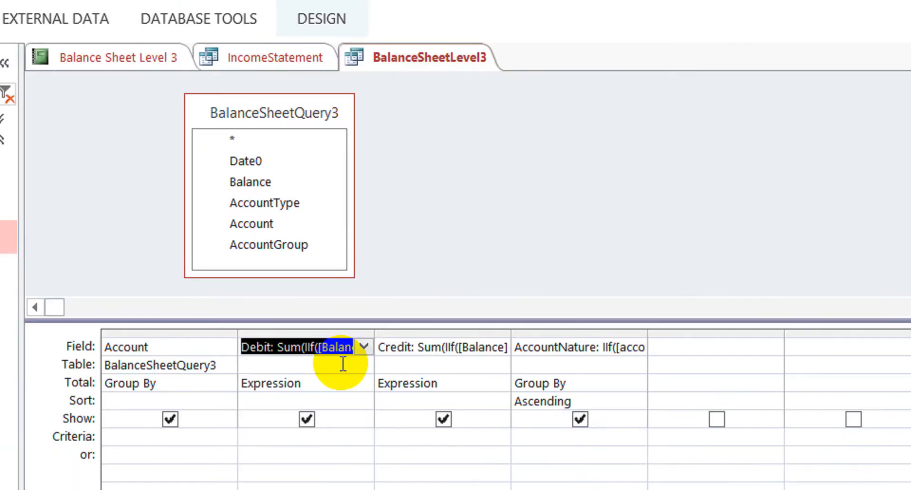
pyautogui.press('Down')
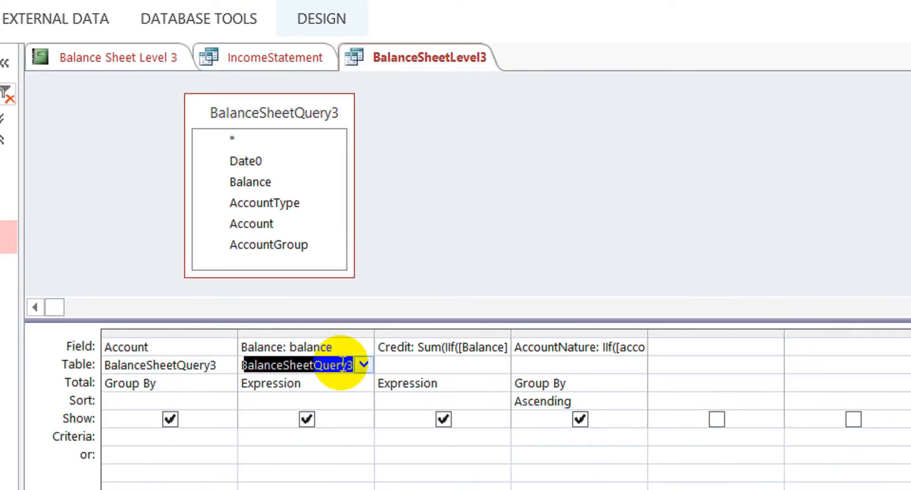
pyautogui.press('Down')
pyautogui.press('Up')
pyautogui.press('Up')
pyautogui.press('Up')
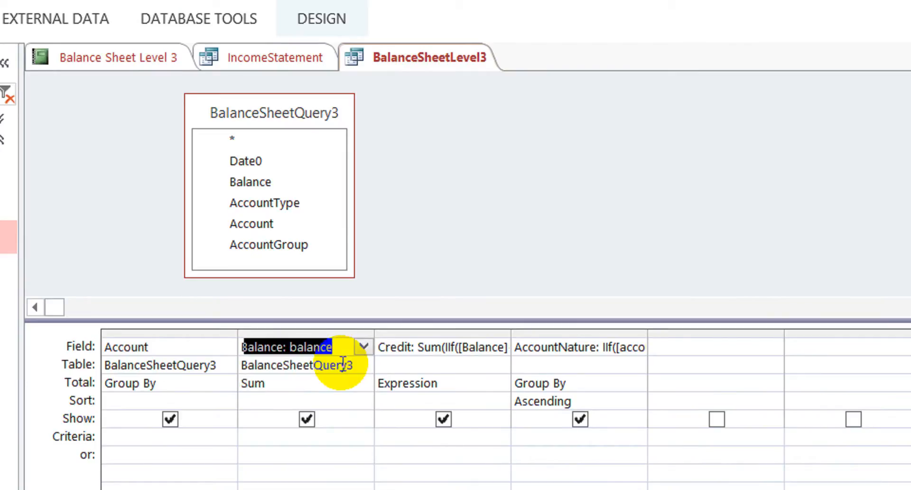
# - Delete the Credit column from the BalanceSheetLevel3 query grid
pyautogui.click(458, 330)
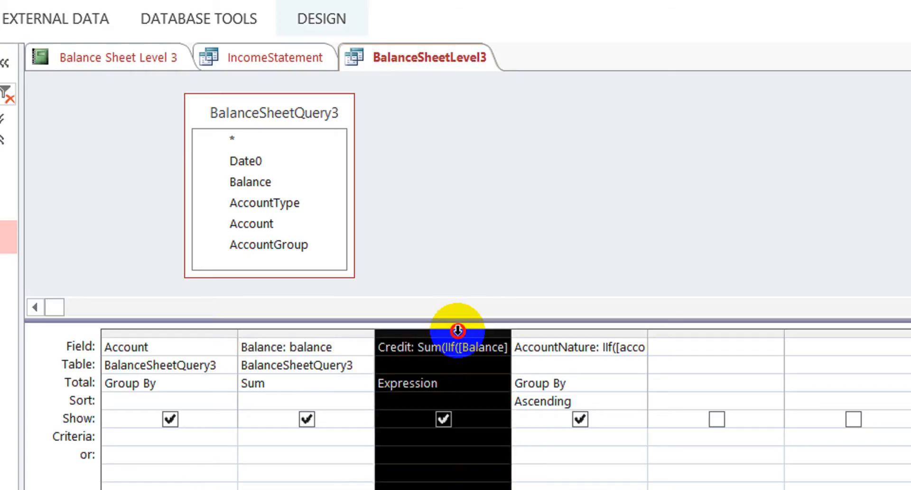
pyautogui.press('Delete')
pyautogui.click(475, 385)
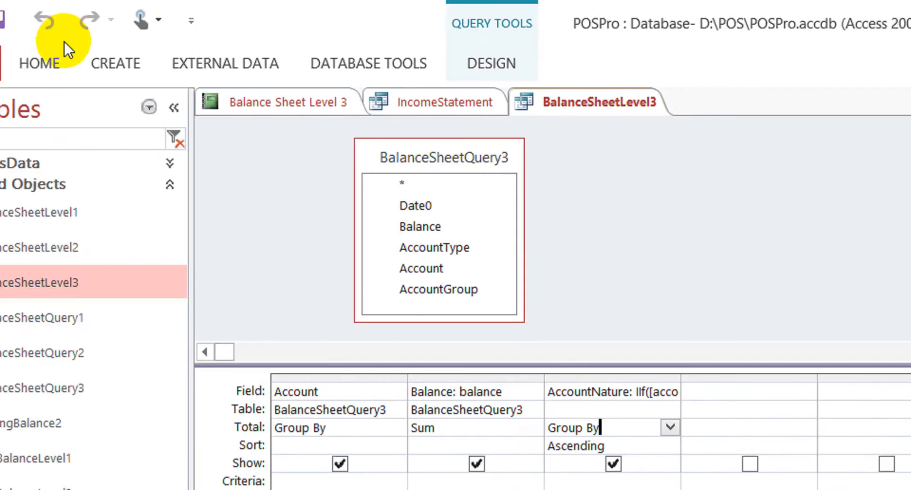
# - Run BalanceSheetLevel3 with Last Date 30-10 and examine the values in the single Balance column
pyautogui.click(42, 59)
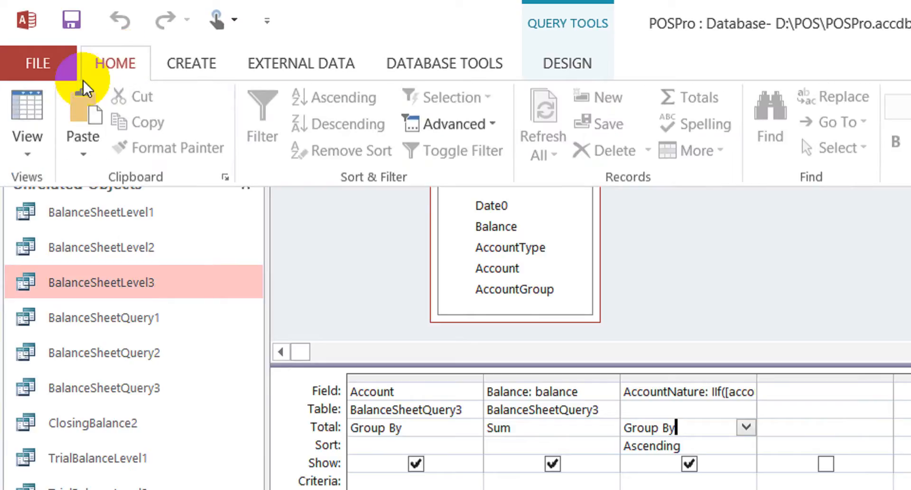
pyautogui.click(27, 107)
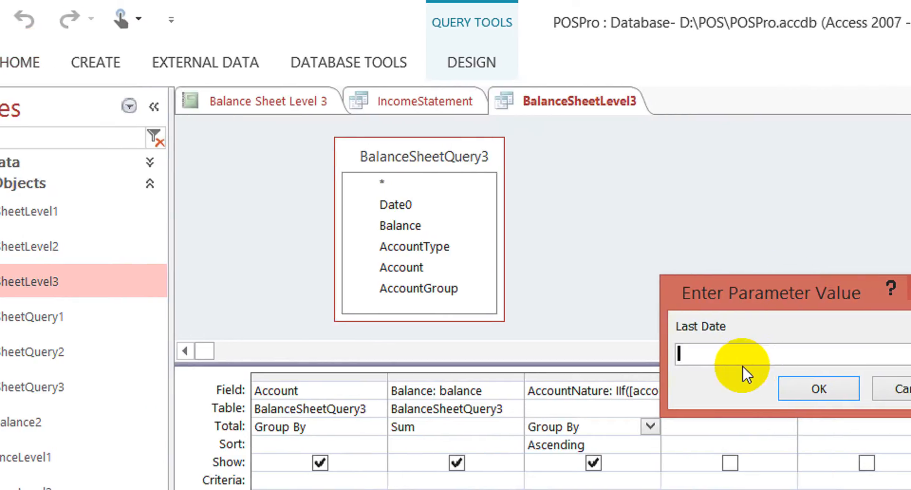
pyautogui.write('30-1')
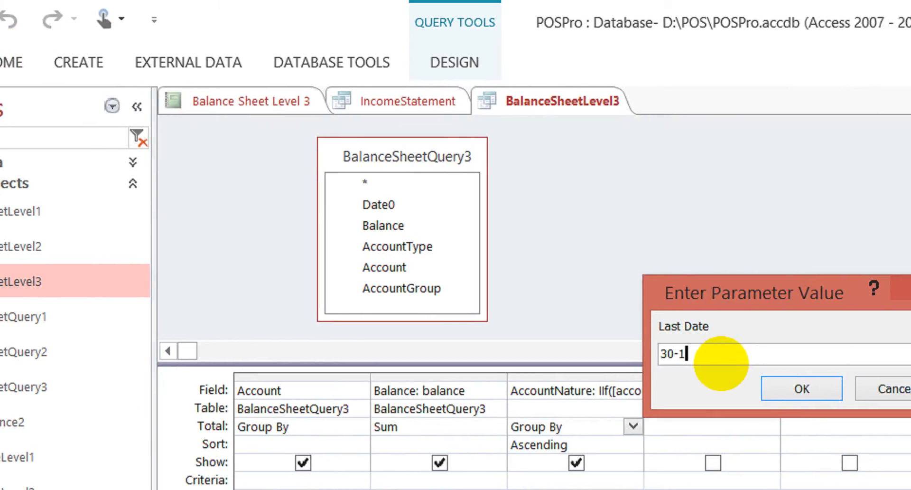
pyautogui.write('0')
pyautogui.press('Return')
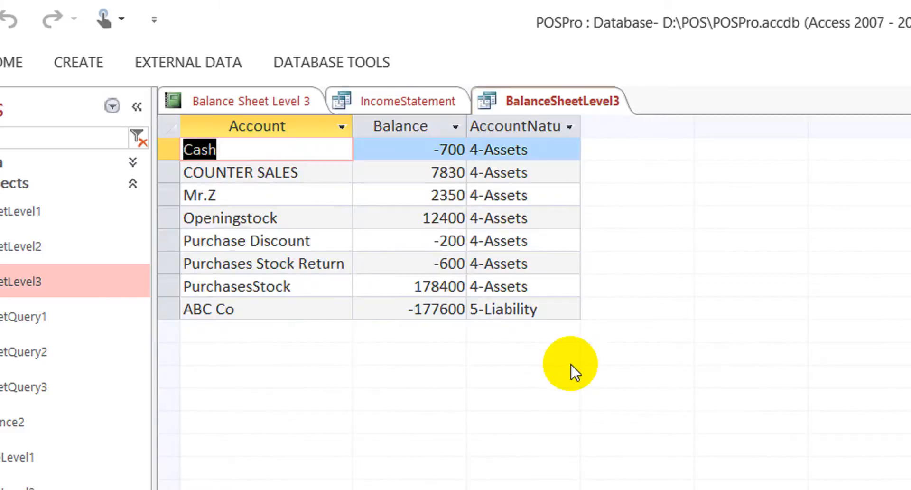
pyautogui.click(401, 151)
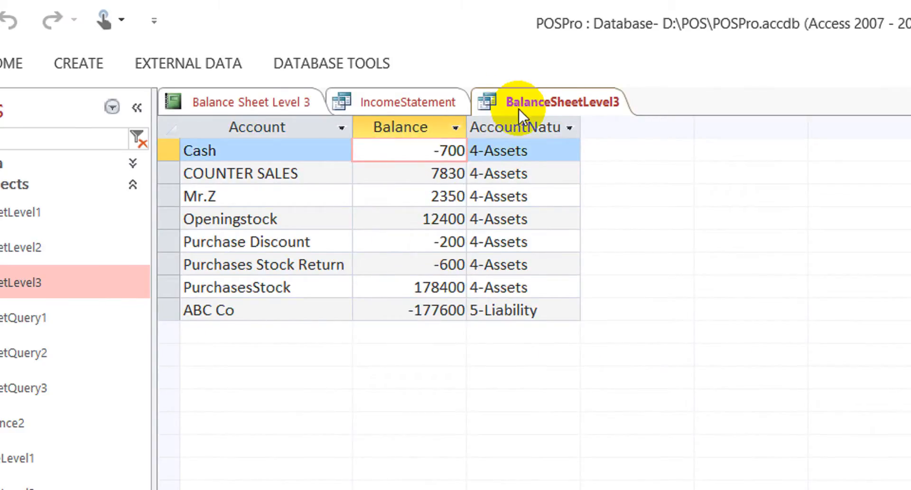
# - Close all open objects and save the design changes to the BalanceSheetLevel3 query
pyautogui.rightClick(566, 101)
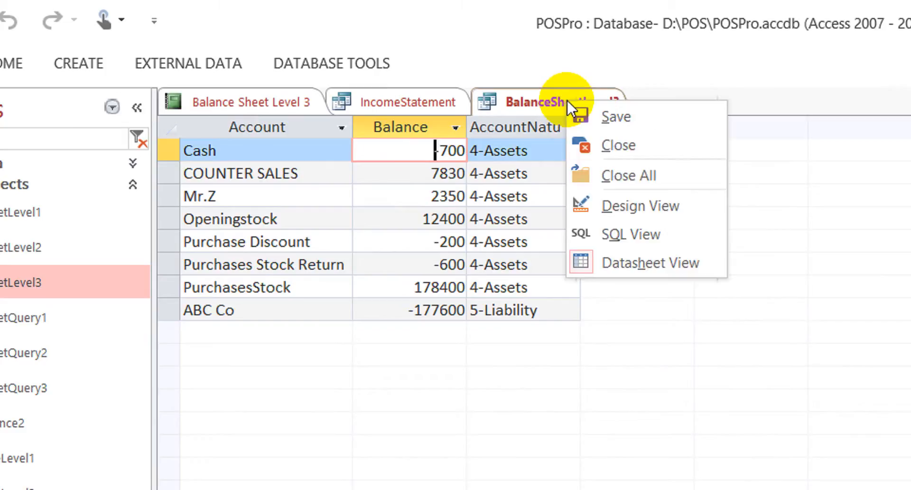
pyautogui.click(652, 178)
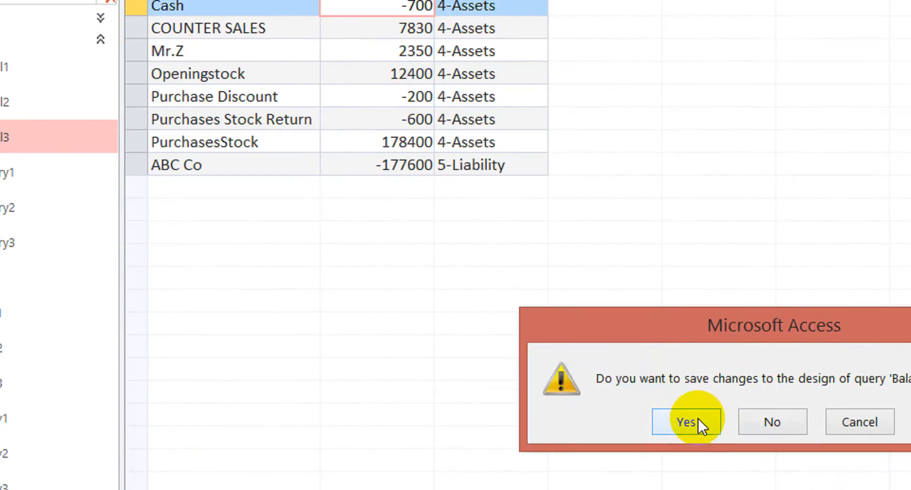
pyautogui.click(691, 435)
# - Find the Balance Sheet Level 3 report among the objects filtered by "balance" and open it in Design View
pyautogui.moveTo(78, 111); pyautogui.dragTo(3, 111)
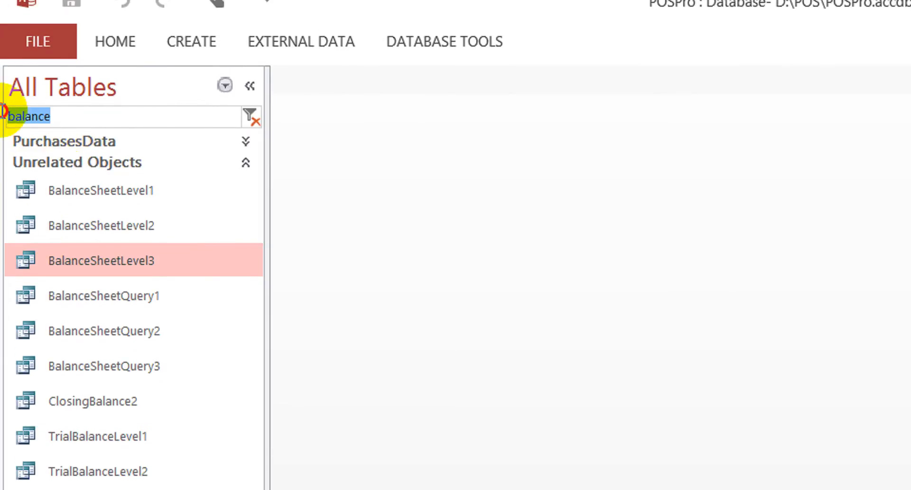
pyautogui.write('balance')
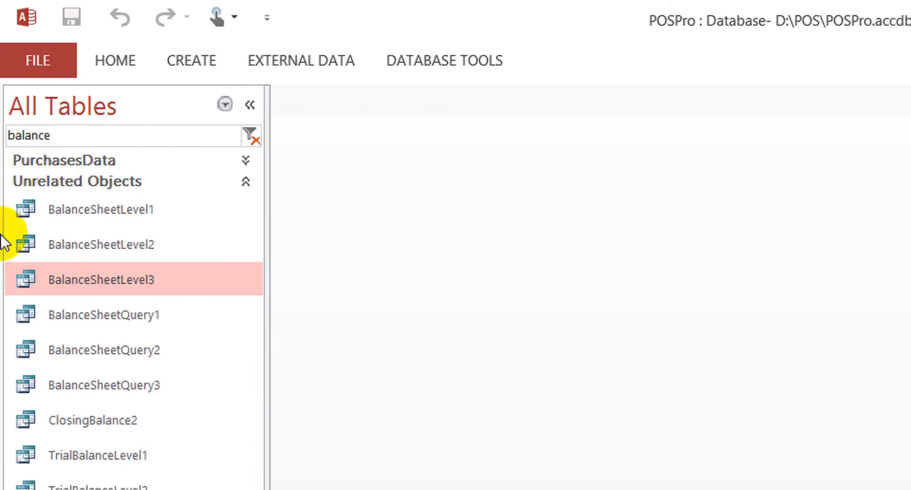
pyautogui.click(127, 367)
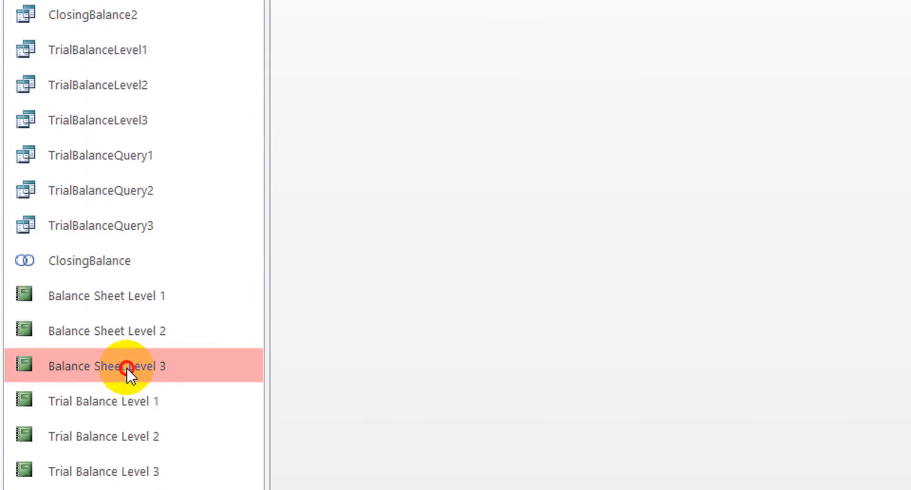
pyautogui.rightClick(126, 369)
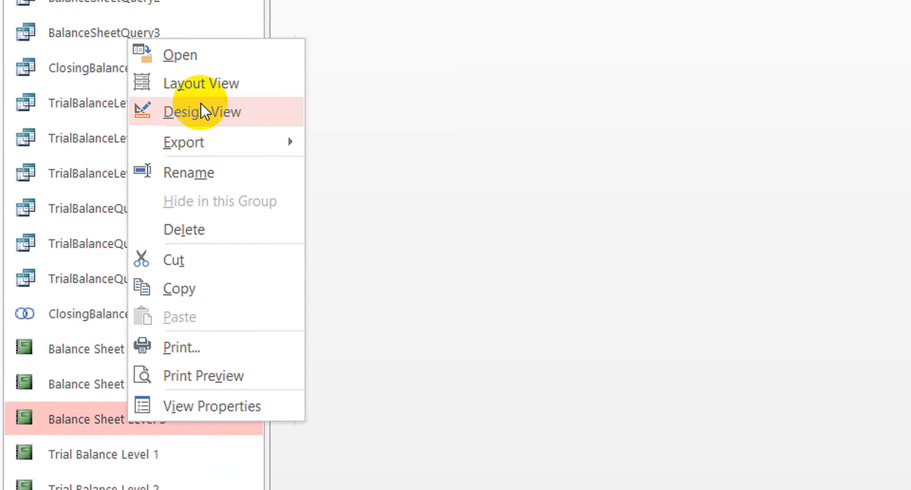
pyautogui.click(211, 56)
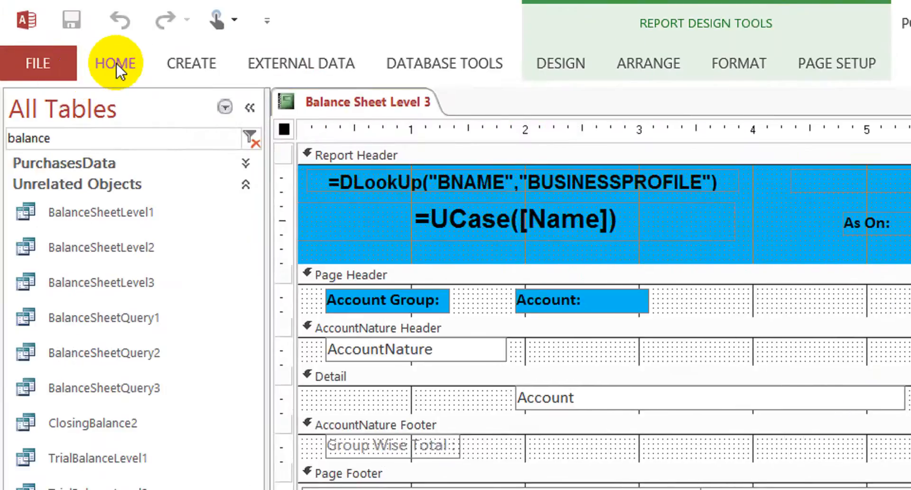
# - Run the Balance Sheet Level 3 report with Last Date 30-10 and examine its account groups and listed accounts
pyautogui.click(116, 63)
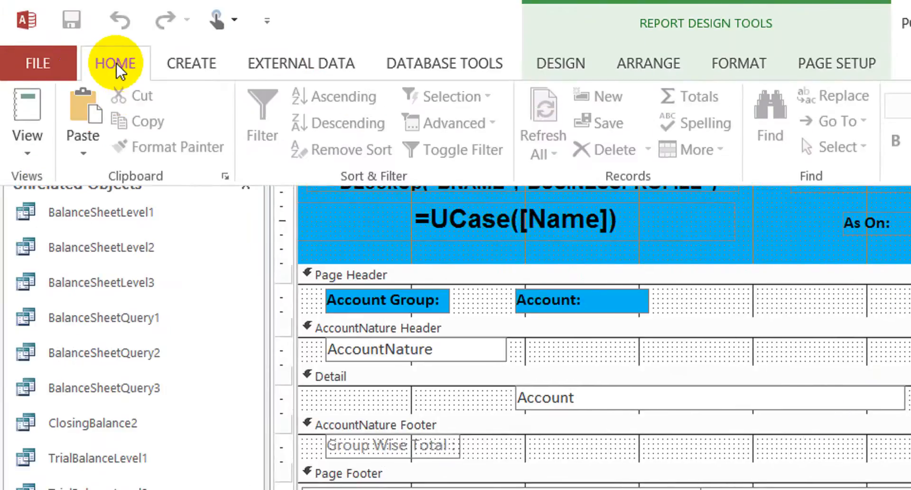
pyautogui.click(29, 106)
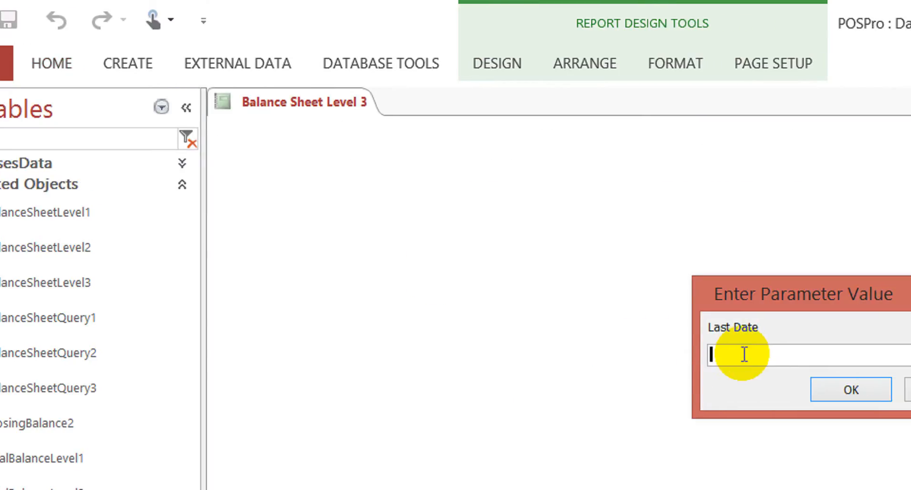
pyautogui.write('30-')
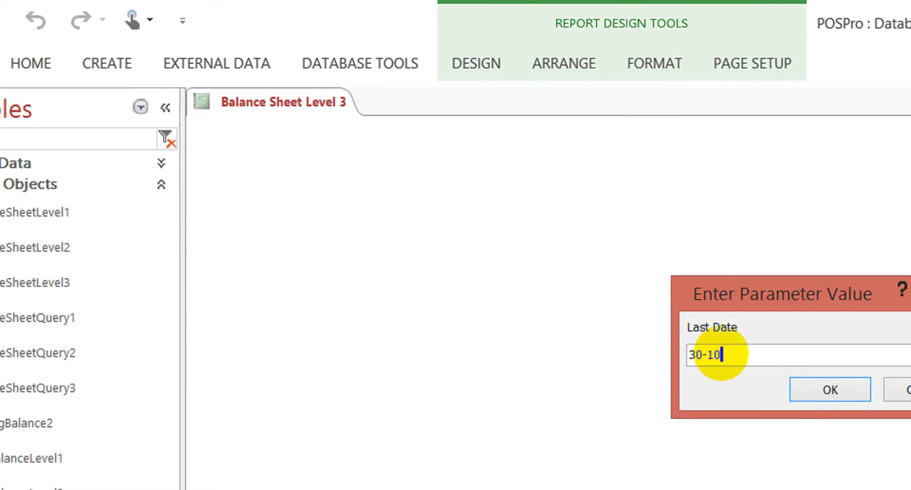
pyautogui.write('10')
pyautogui.click(830, 388)
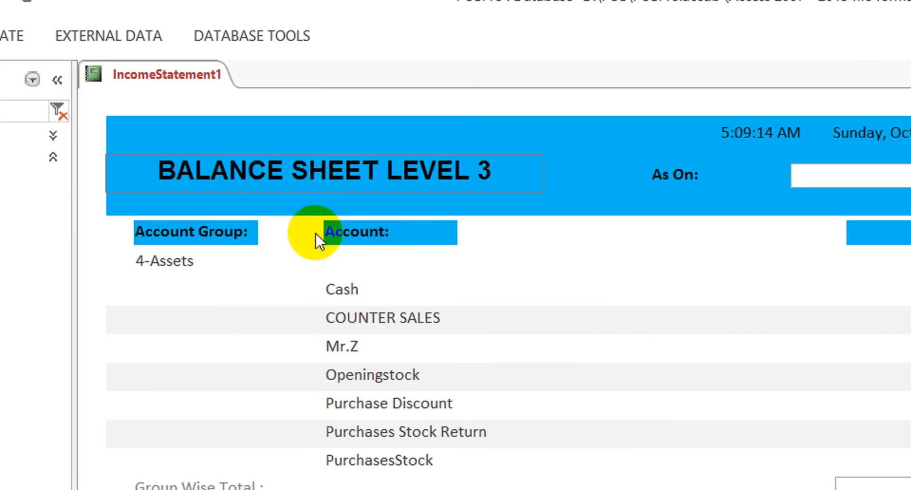
pyautogui.click(401, 230)
pyautogui.click(199, 255)
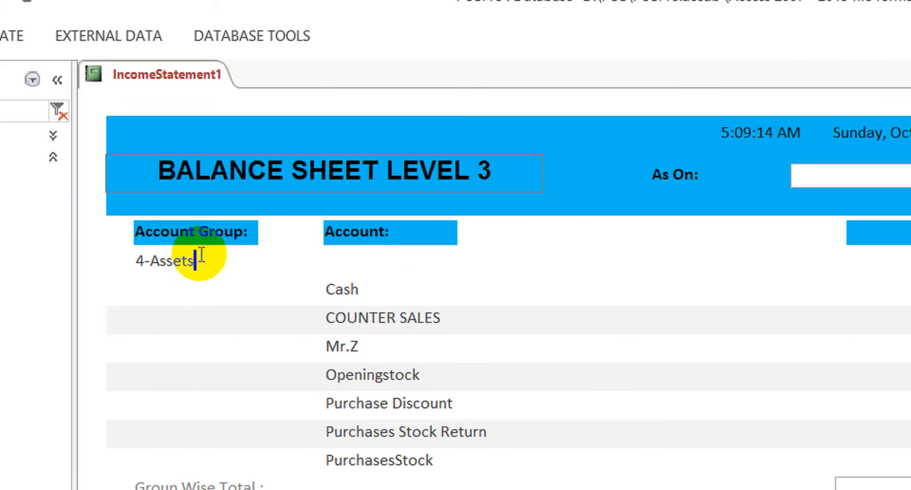
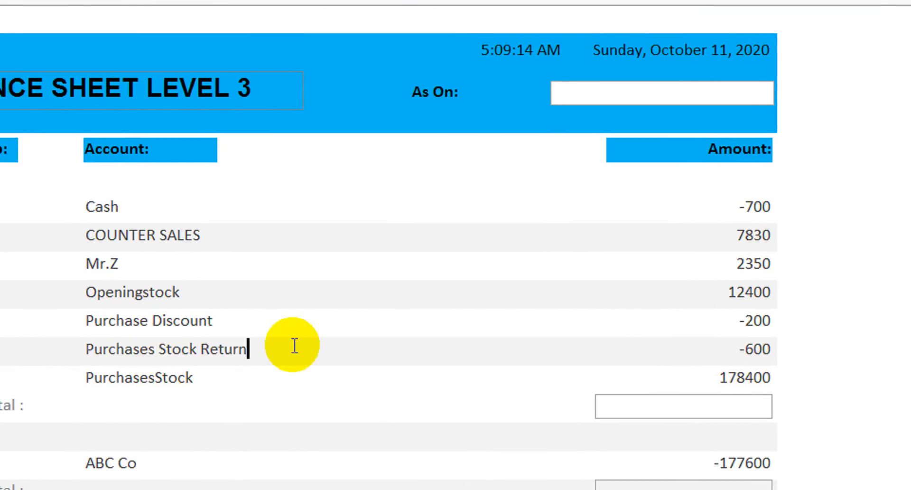
# - Examine the Purchases Stock Return, Purchase Discount and Openingstock accounts listed under the 4-Assets group of the report
pyautogui.moveTo(174, 348); pyautogui.dragTo(429, 330)
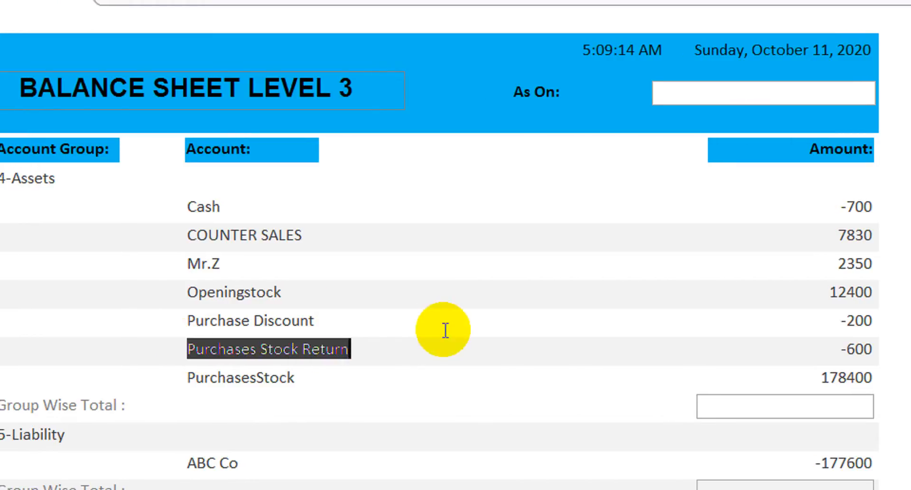
pyautogui.moveTo(306, 316); pyautogui.dragTo(112, 299)
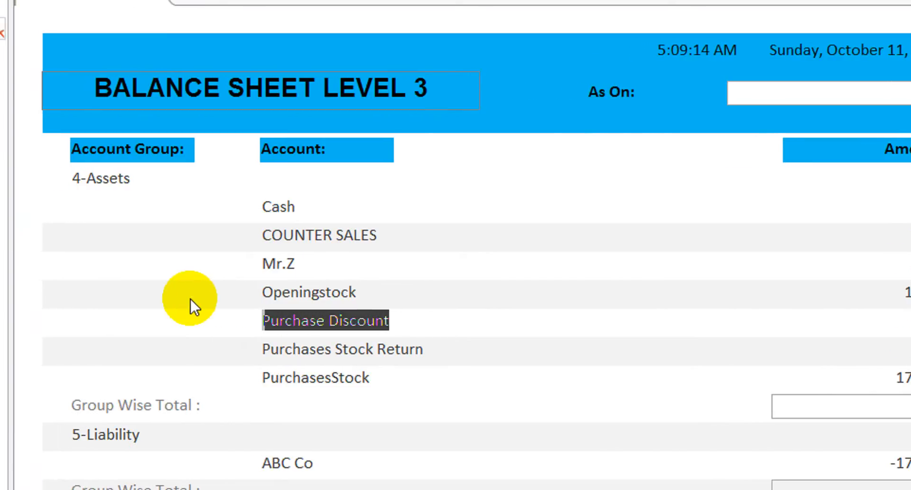
pyautogui.moveTo(390, 290); pyautogui.dragTo(224, 291)
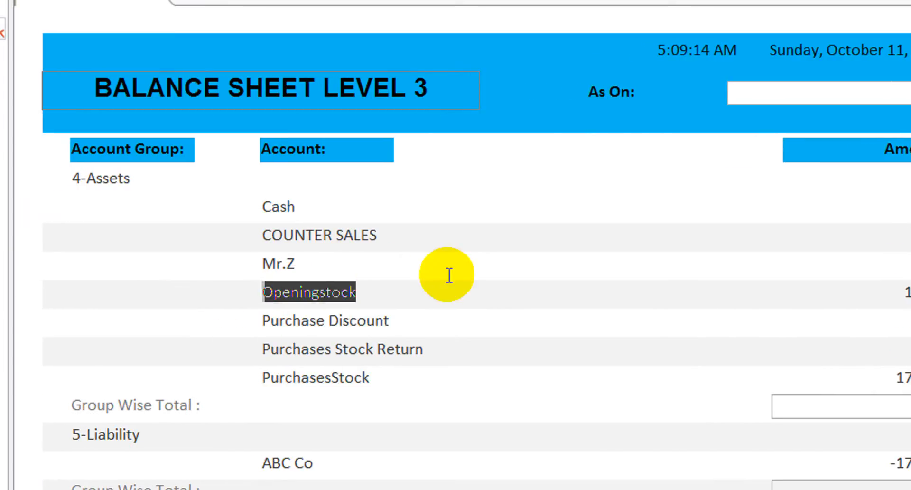
pyautogui.click(488, 186)
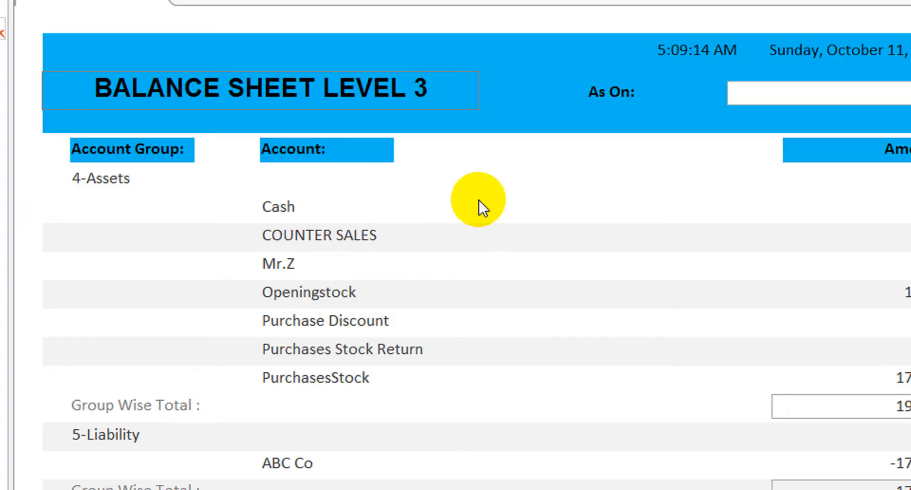
# - Switch the report to Design View and change the report footer's NET PROFIT (LOSS) label to "DIFFERENCE :"
pyautogui.rightClick(508, 194)
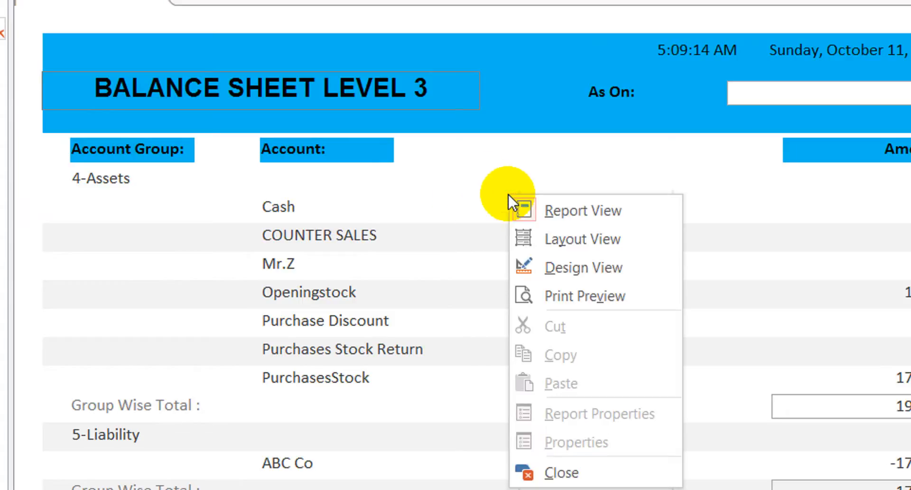
pyautogui.click(565, 267)
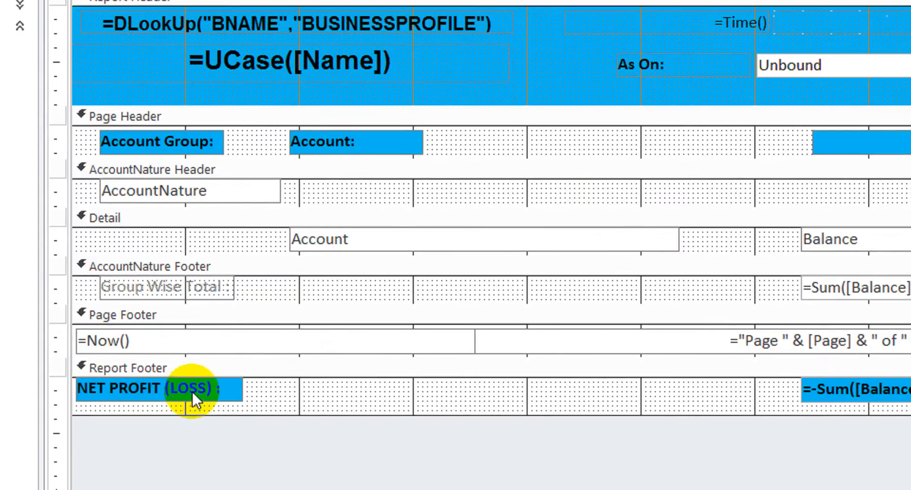
pyautogui.click(166, 437)
pyautogui.moveTo(207, 375); pyautogui.dragTo(73, 343)
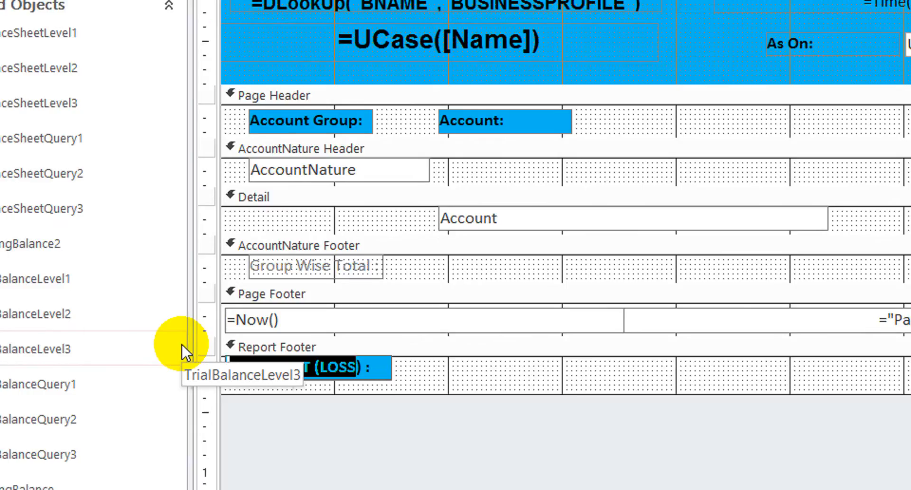
pyautogui.write('DIFFERE')
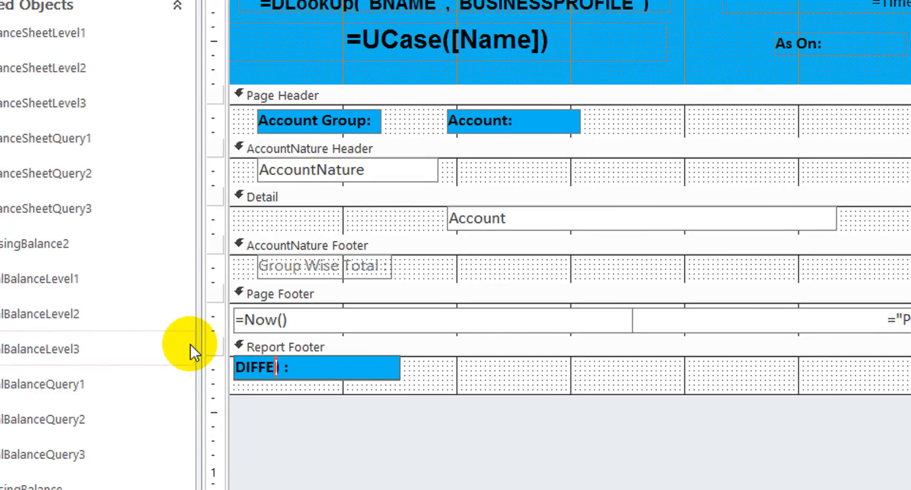
pyautogui.write('NCE')
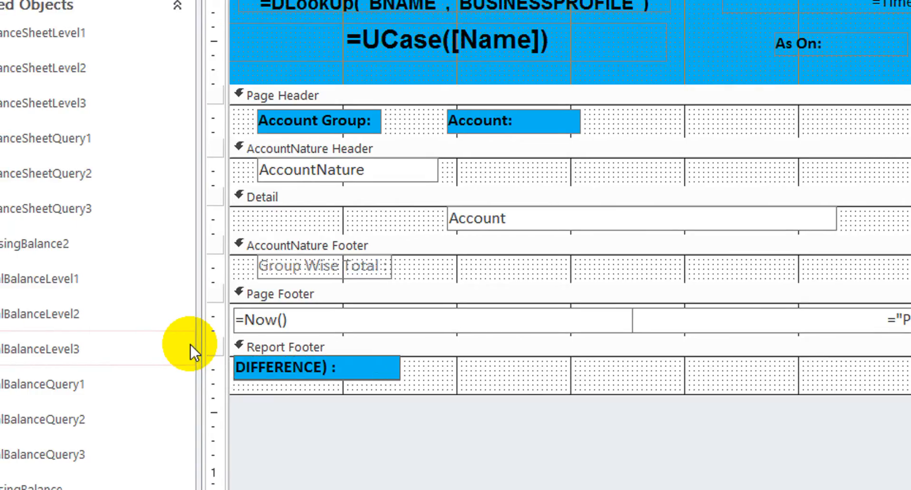
pyautogui.click(475, 371)
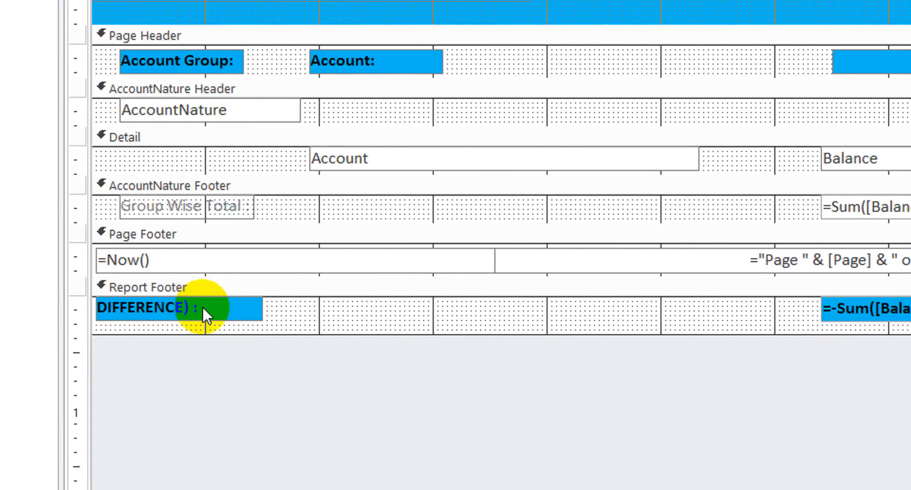
pyautogui.click(220, 303)
pyautogui.click(221, 304)
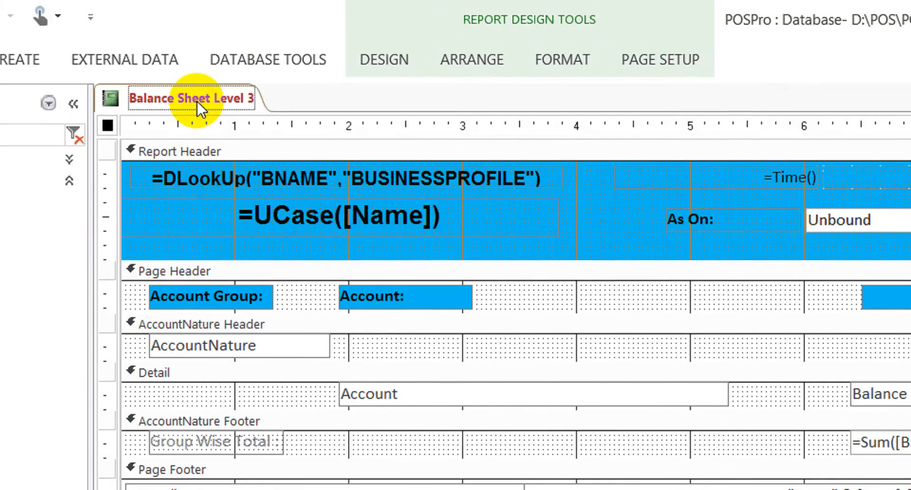
# - Close the Balance Sheet Level 3 report and narrow the object filter to "balance SH"
pyautogui.click(200, 75)
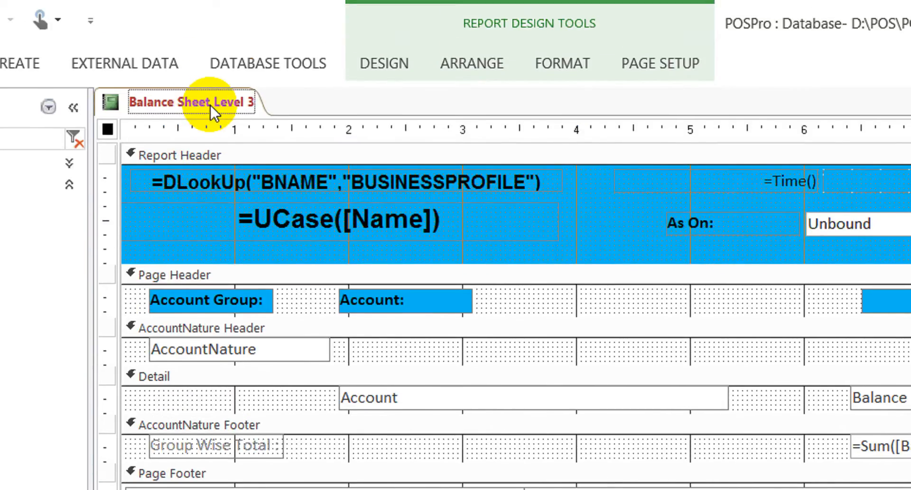
pyautogui.rightClick(210, 104)
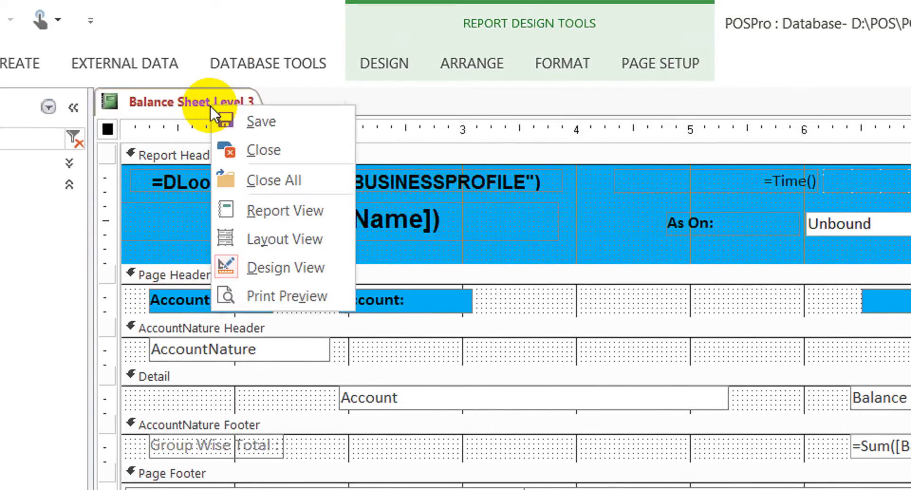
pyautogui.click(264, 148)
pyautogui.click(84, 138)
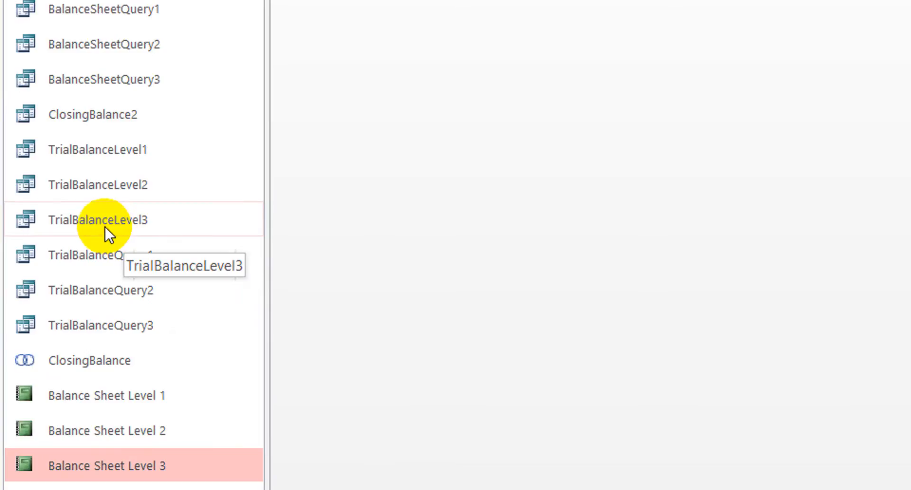
pyautogui.click(104, 227)
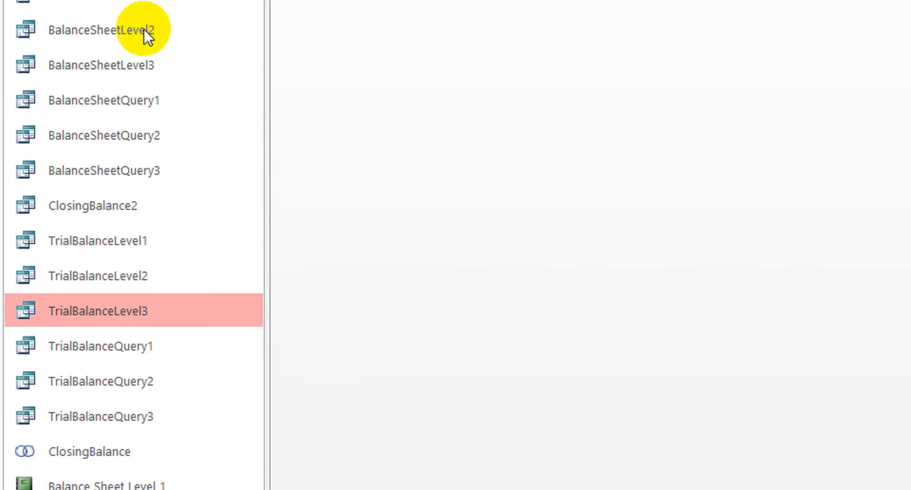
pyautogui.click(77, 95)
pyautogui.write('SH')
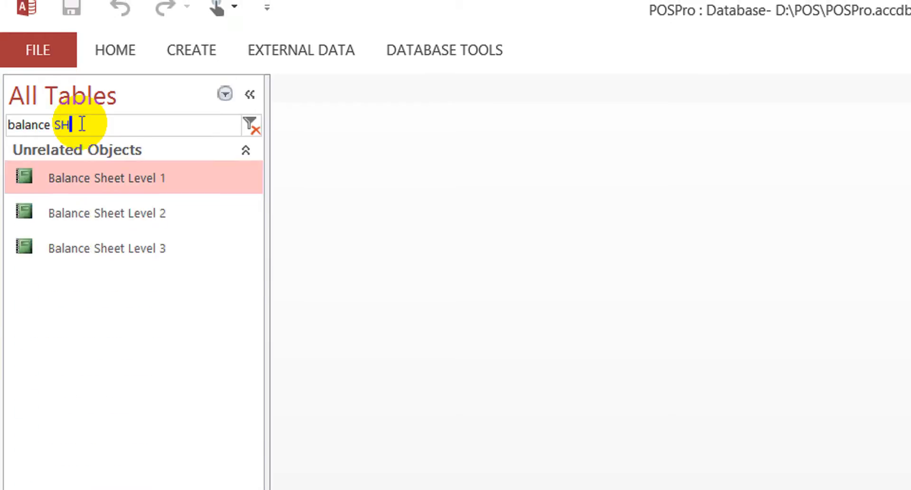
# - Delete the existing Balance Sheet Level 1 and Level 2 reports, and compact and repair the database
pyautogui.click(104, 216)
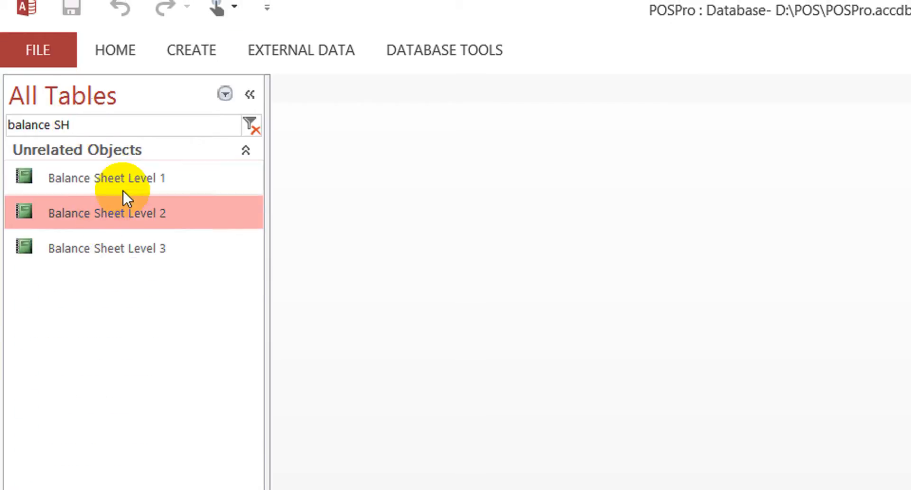
pyautogui.click(143, 173)
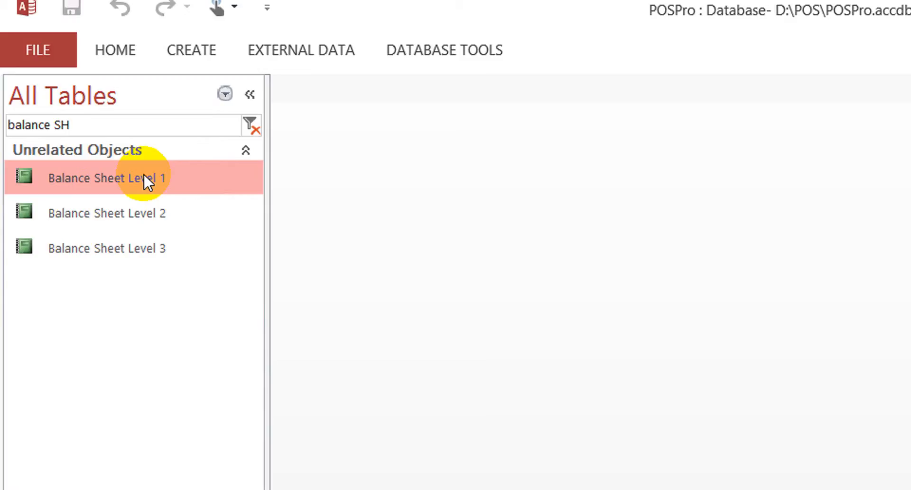
pyautogui.doubleClick(143, 173)
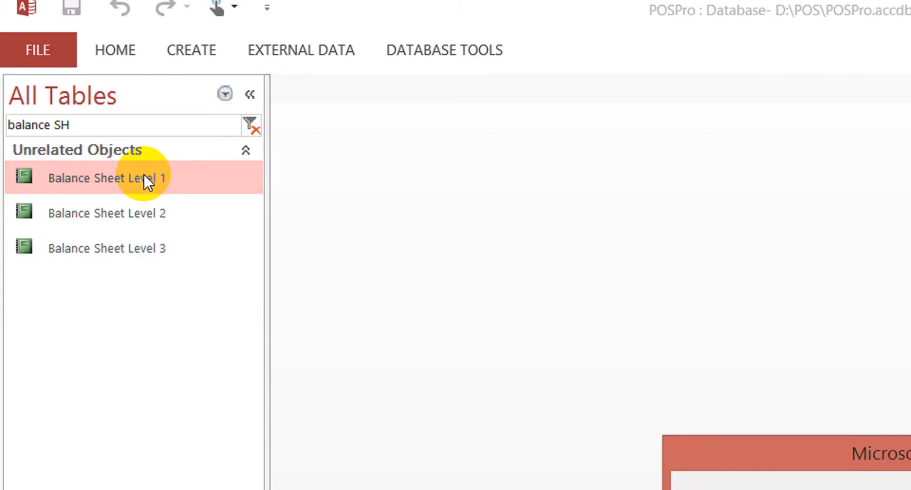
pyautogui.click(115, 208)
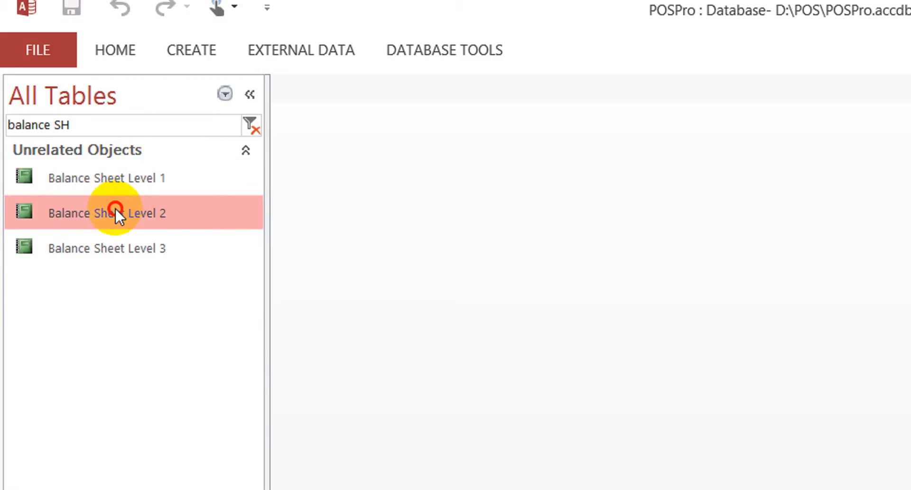
pyautogui.press('Delete')
pyautogui.press('Return')
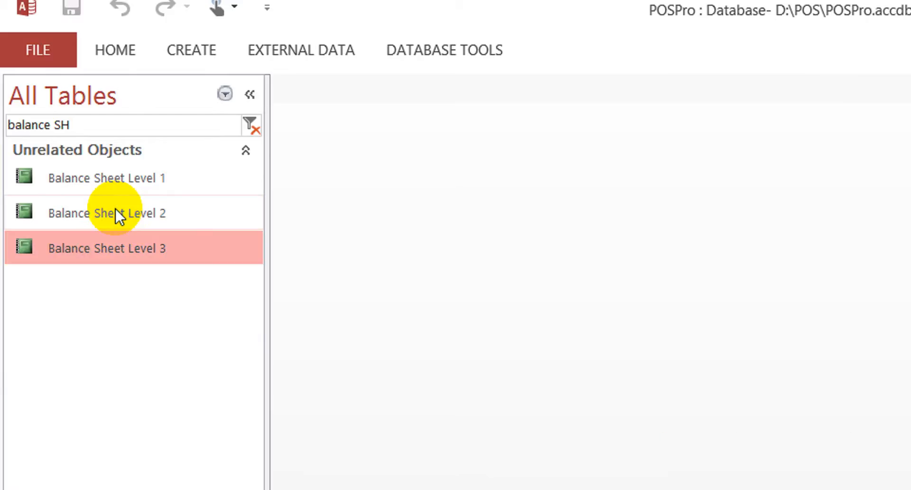
pyautogui.click(43, 46)
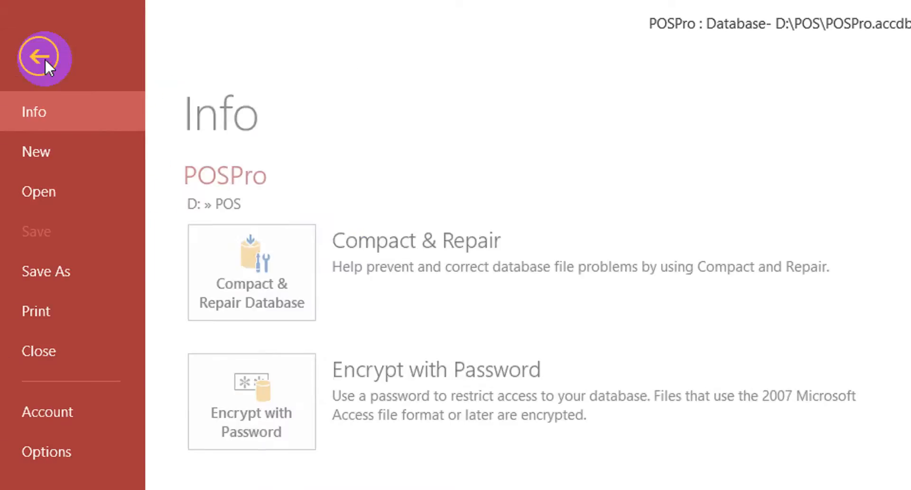
pyautogui.click(254, 281)
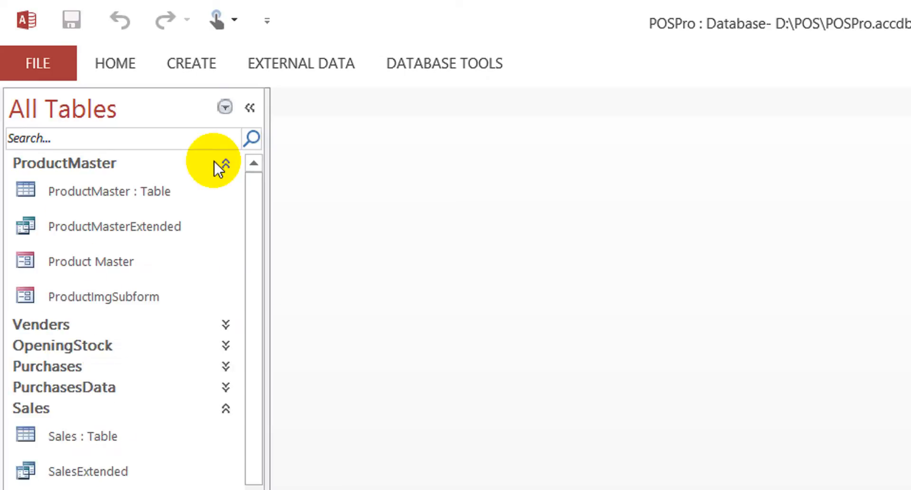
# - Filter the objects by "BALANCE SH" and duplicate the Balance Sheet Level 3 report under the name "Balance Sheet Level 2"
pyautogui.click(127, 140)
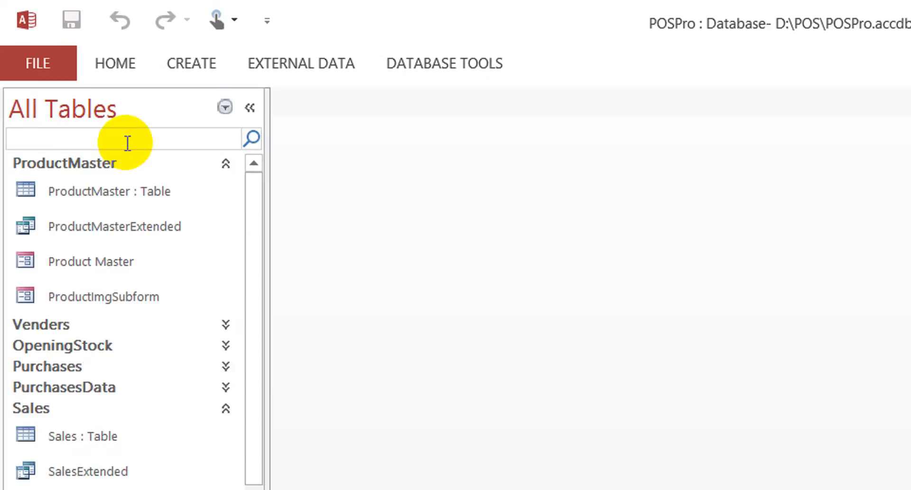
pyautogui.write('BALANCE SH')
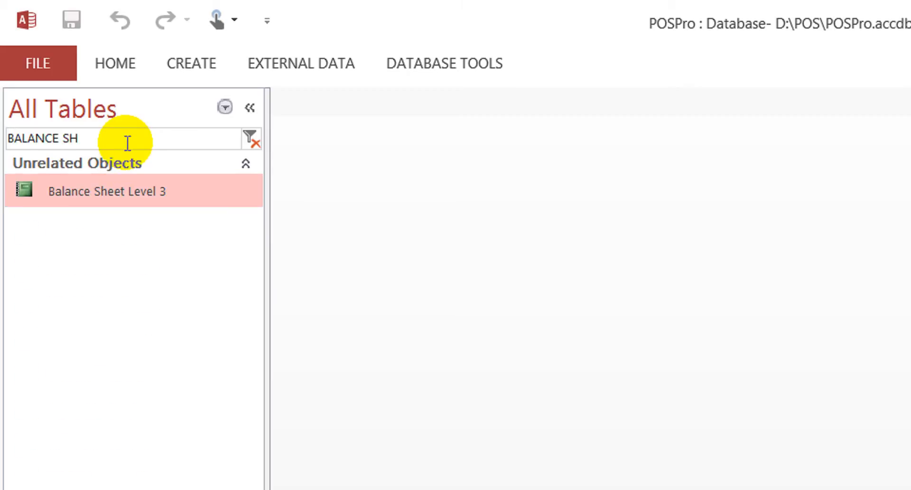
pyautogui.click(100, 188)
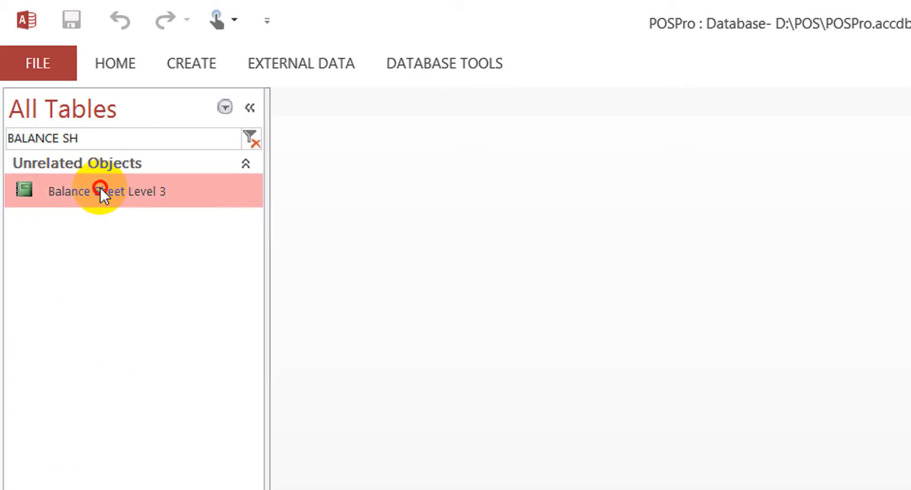
pyautogui.hotkey('ctrl', 'v')
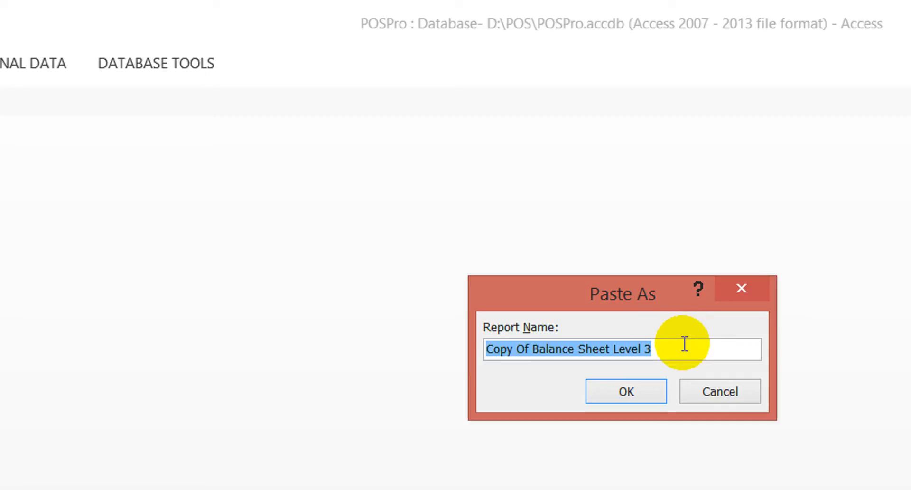
pyautogui.click(685, 344)
pyautogui.write('2')
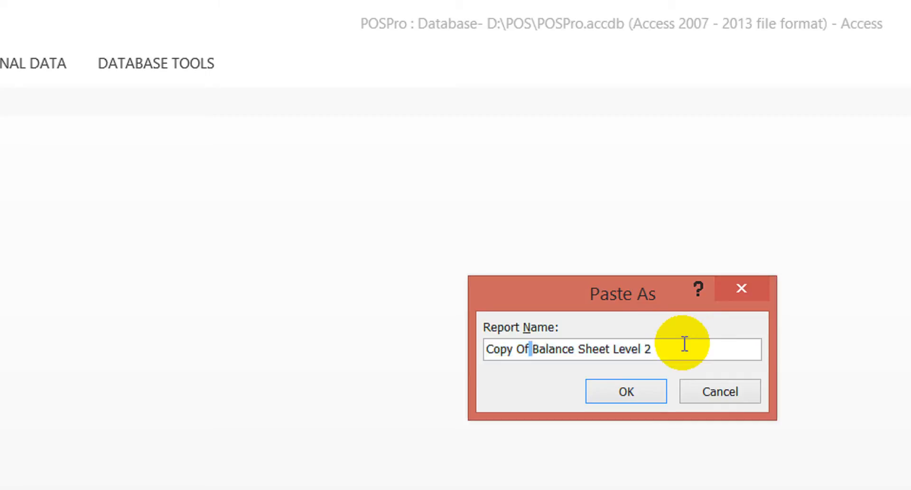
pyautogui.hotkey('shift', 'Home')
pyautogui.press('BackSpace')
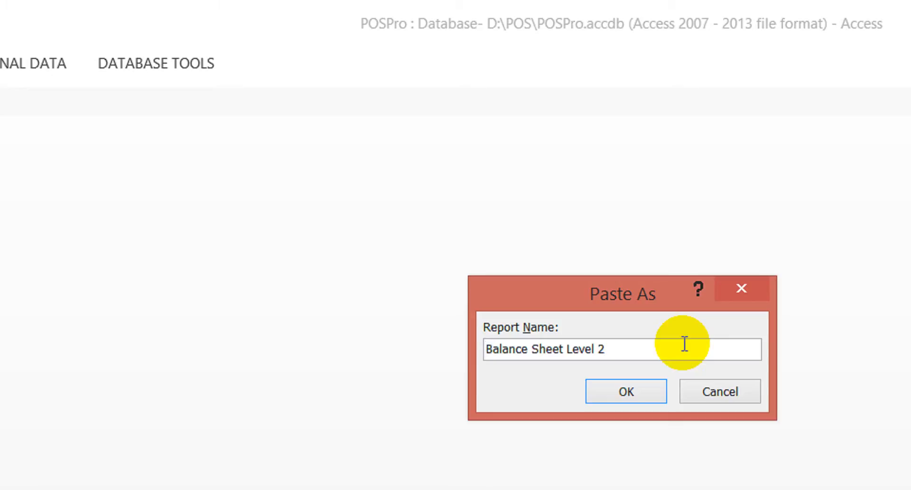
pyautogui.press('Return')
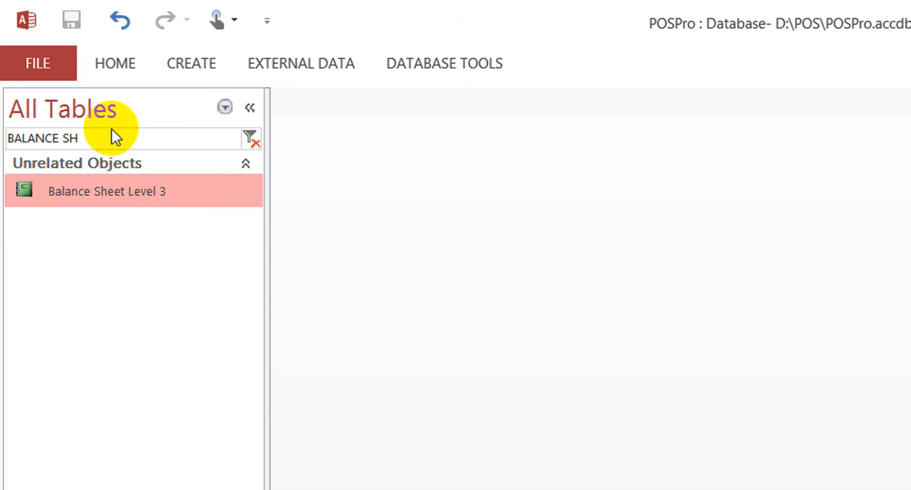
# - Compact and repair the database again, and locate the BalanceSheetLevel2 and BalanceSheetLevel3 queries by filtering the objects with "BALAN"
pyautogui.click(50, 76)
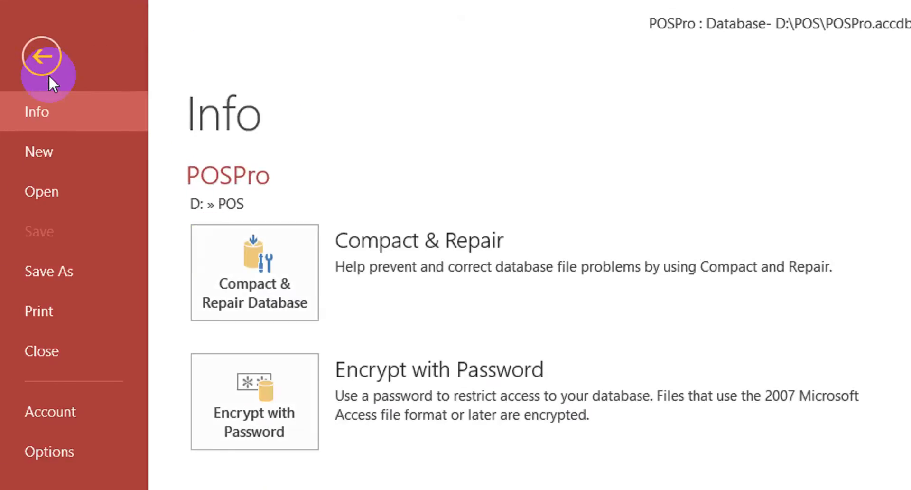
pyautogui.click(249, 278)
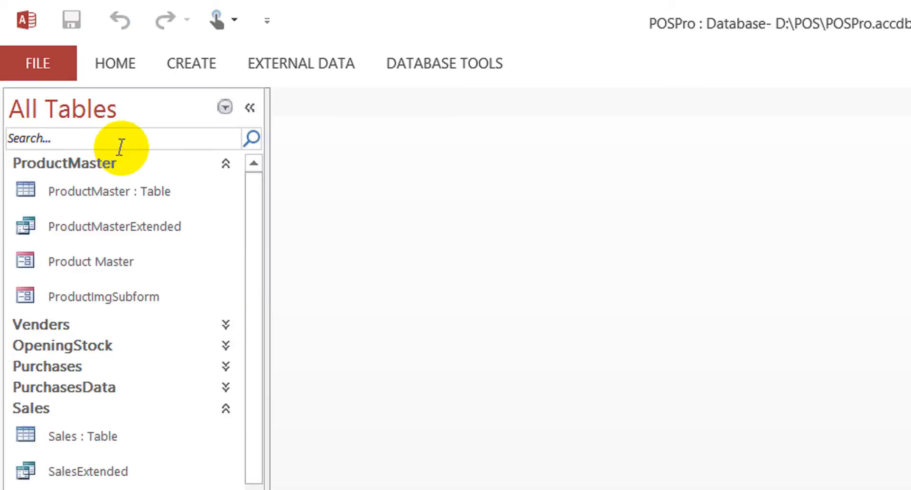
pyautogui.click(121, 138)
pyautogui.write('BALAN')
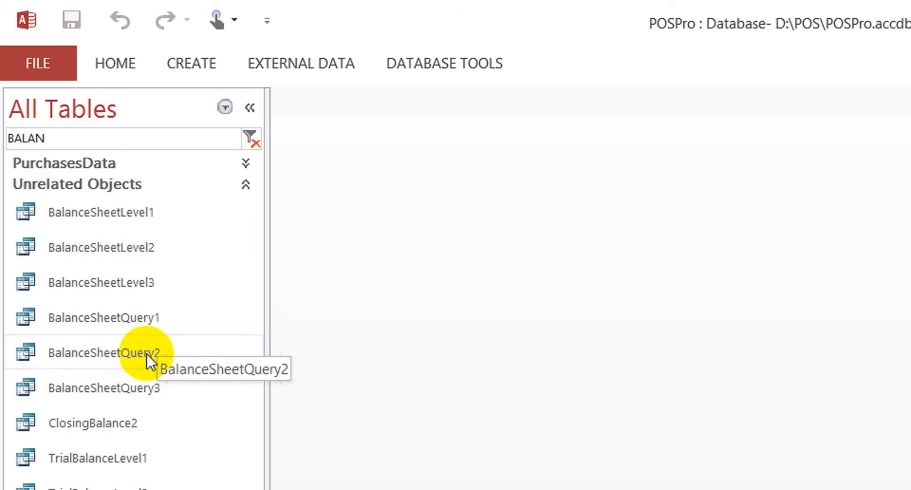
pyautogui.click(130, 249)
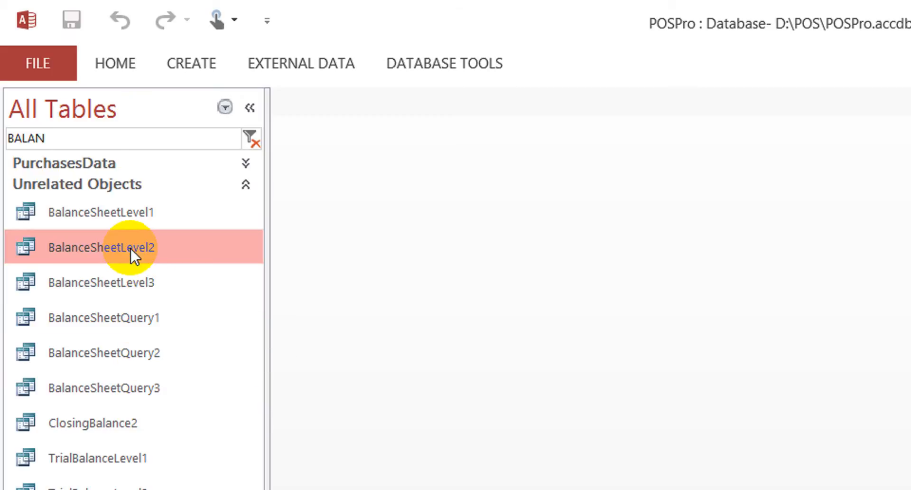
pyautogui.click(121, 281)
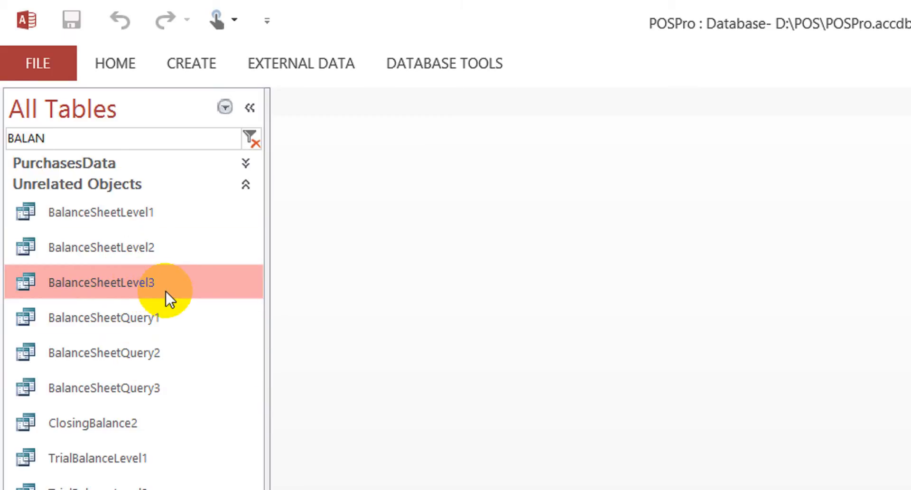
# - Dismiss the Last Date prompt and open the BalanceSheetLevel3 and BalanceSheetLevel2 queries in Design View
pyautogui.doubleClick(139, 279)
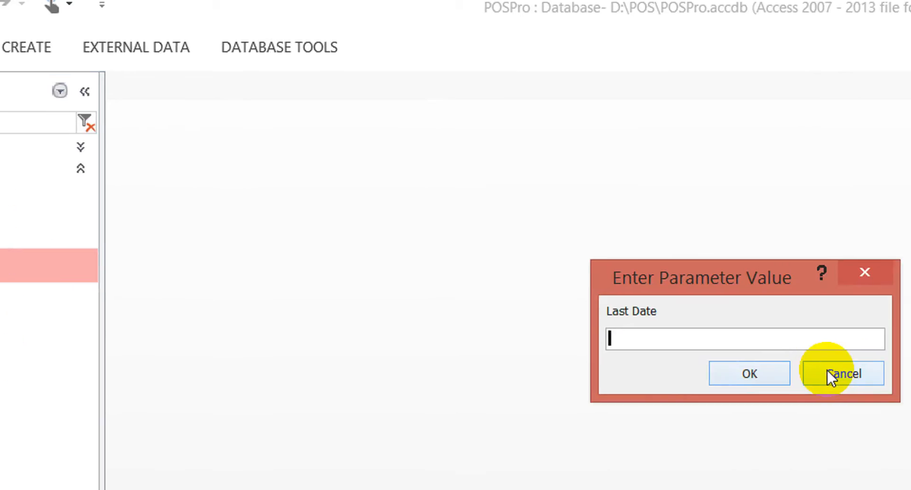
pyautogui.click(773, 369)
pyautogui.rightClick(108, 258)
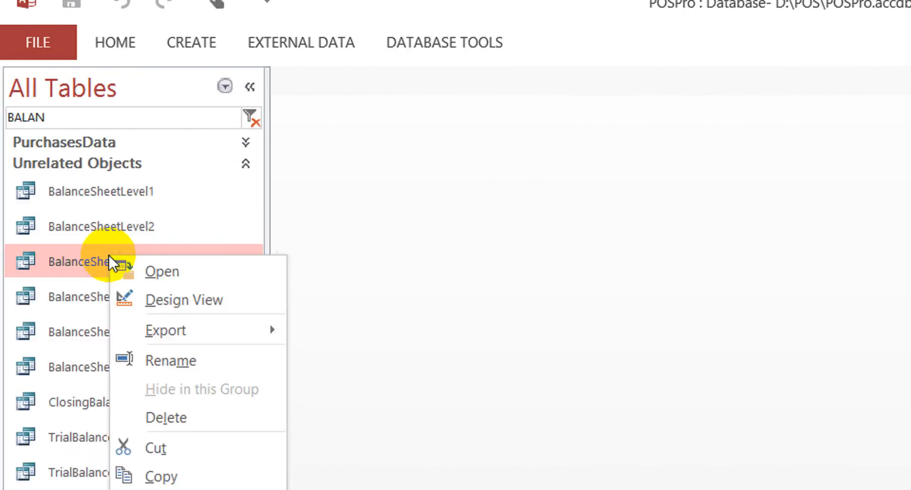
pyautogui.click(212, 298)
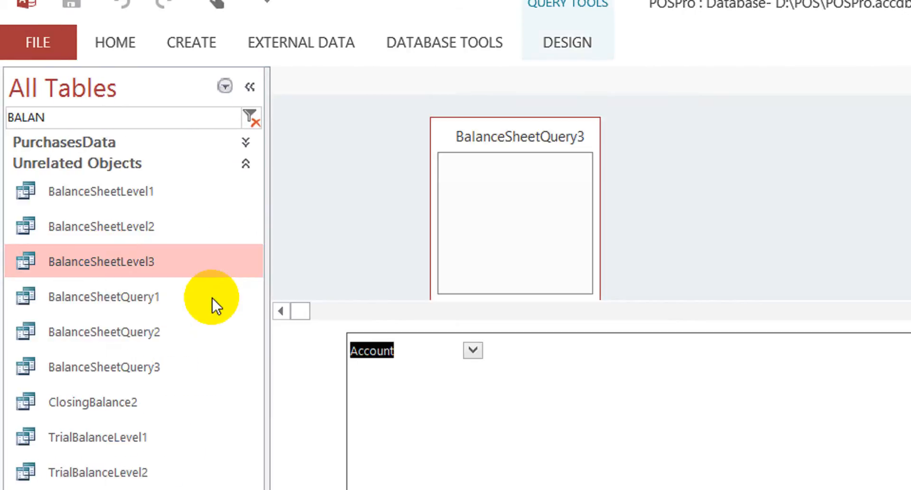
pyautogui.click(122, 221)
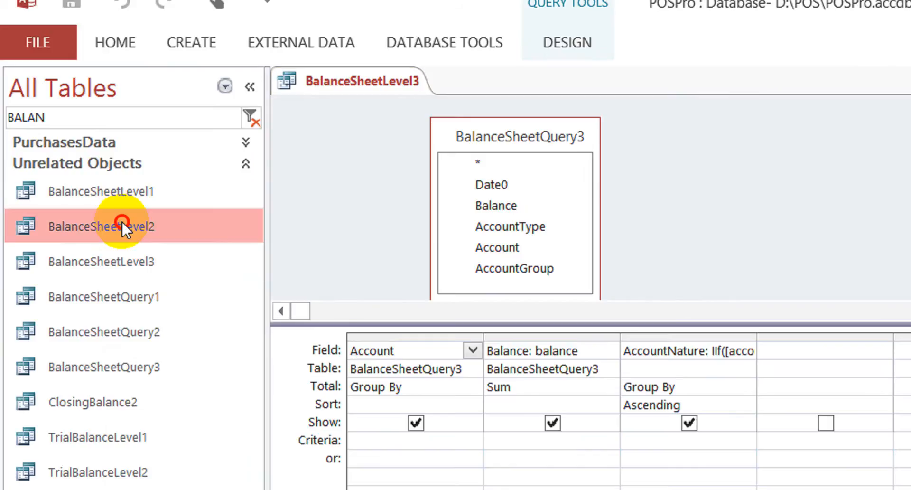
pyautogui.rightClick(126, 224)
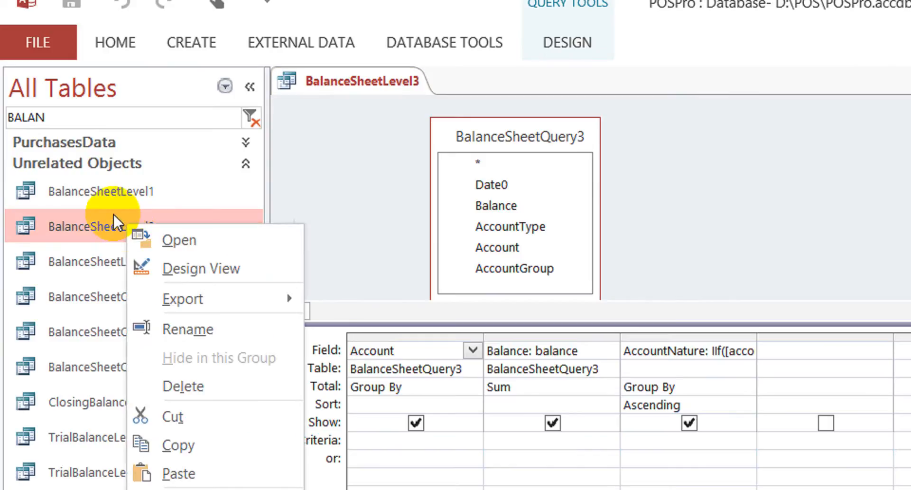
pyautogui.click(234, 275)
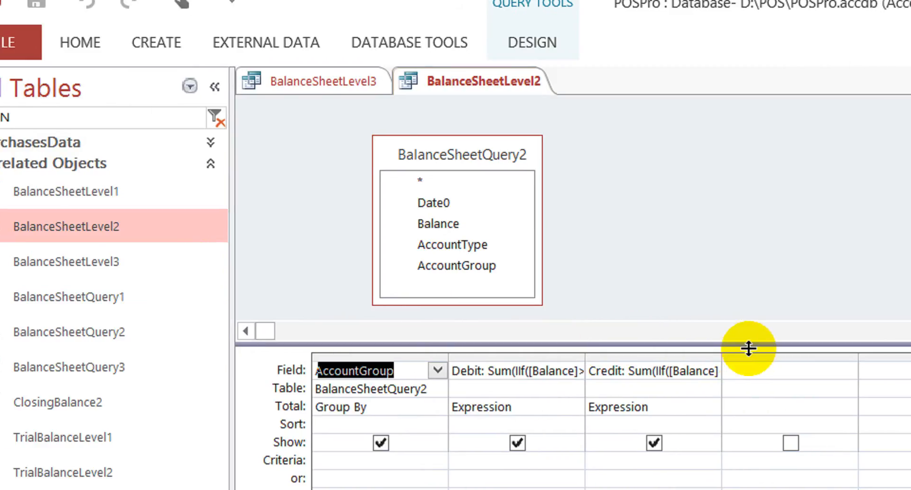
# - Replace the Debit expression in BalanceSheetLevel2 with "Balance: balance" copied from BalanceSheetLevel3, and set its total to Sum
pyautogui.click(344, 88)
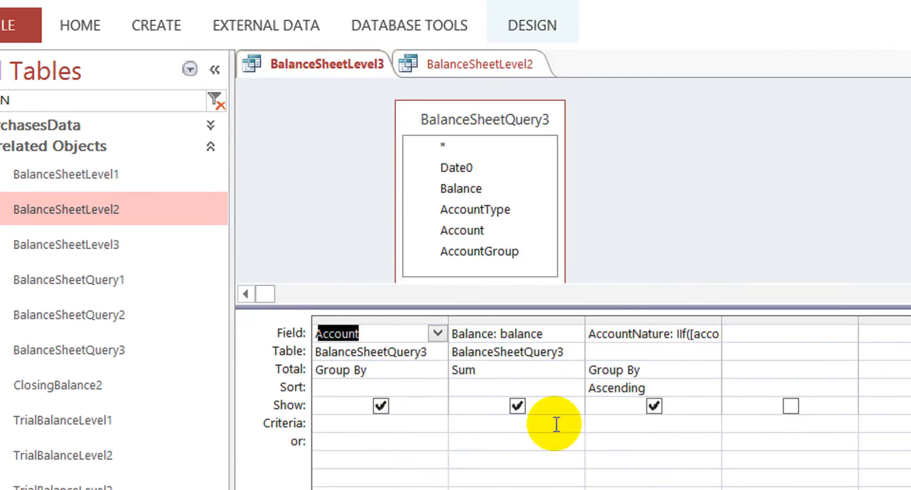
pyautogui.click(554, 368)
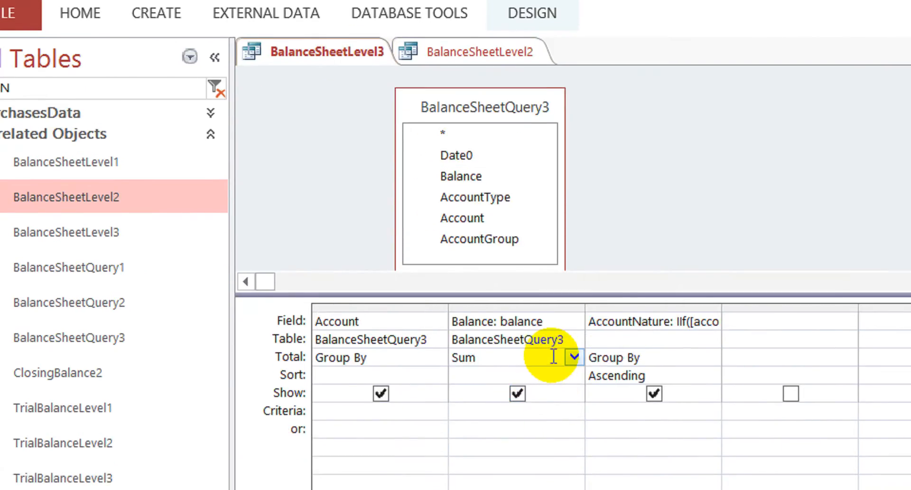
pyautogui.press('Up')
pyautogui.press('Up')
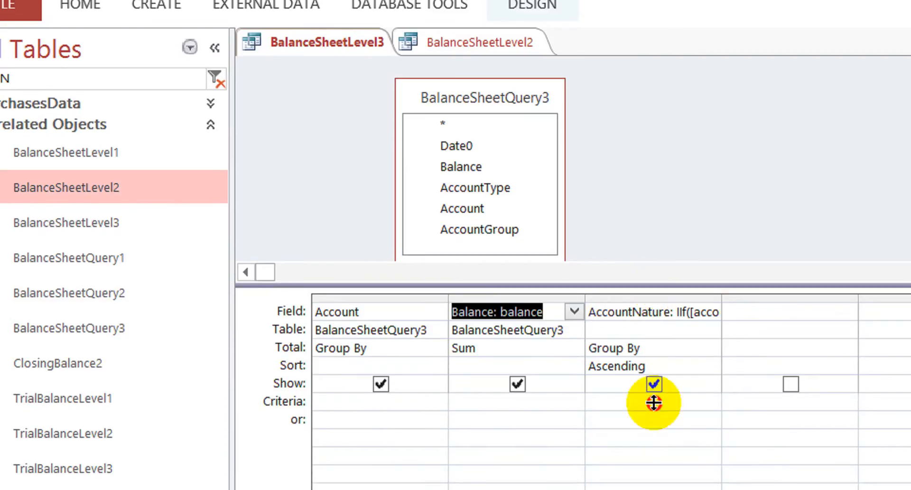
pyautogui.moveTo(654, 286); pyautogui.dragTo(654, 402)
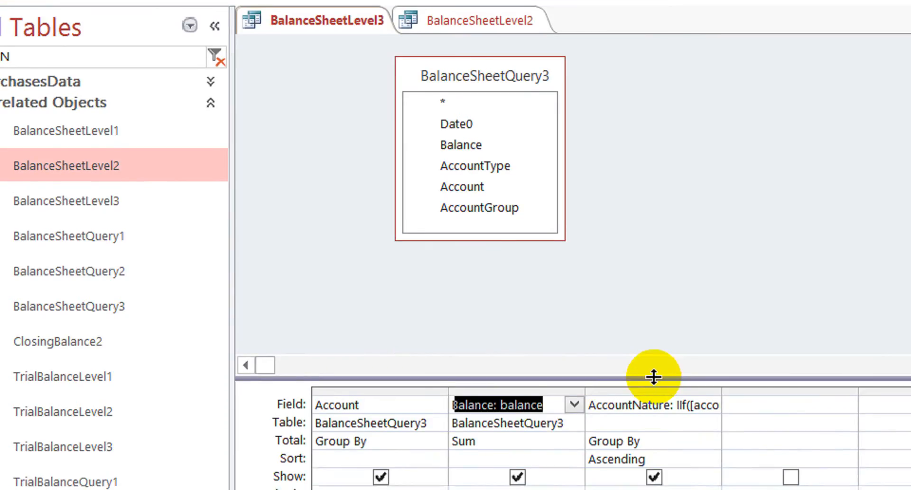
pyautogui.click(460, 41)
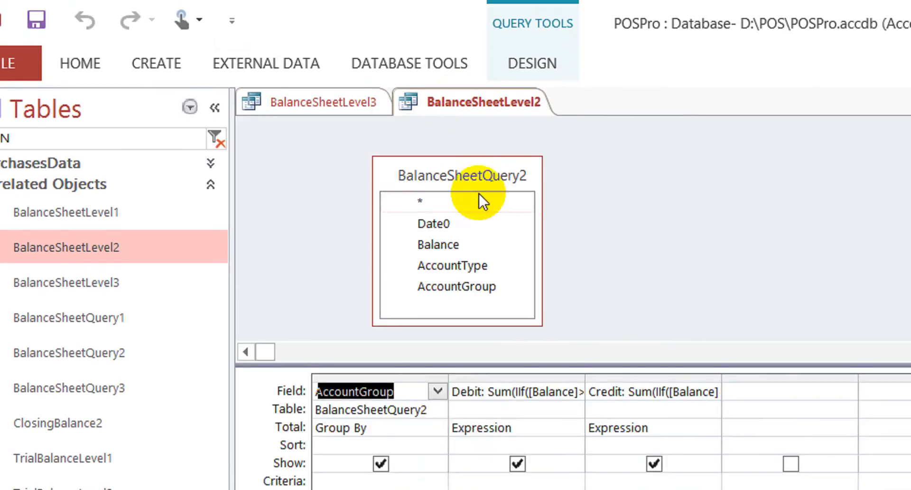
pyautogui.click(526, 406)
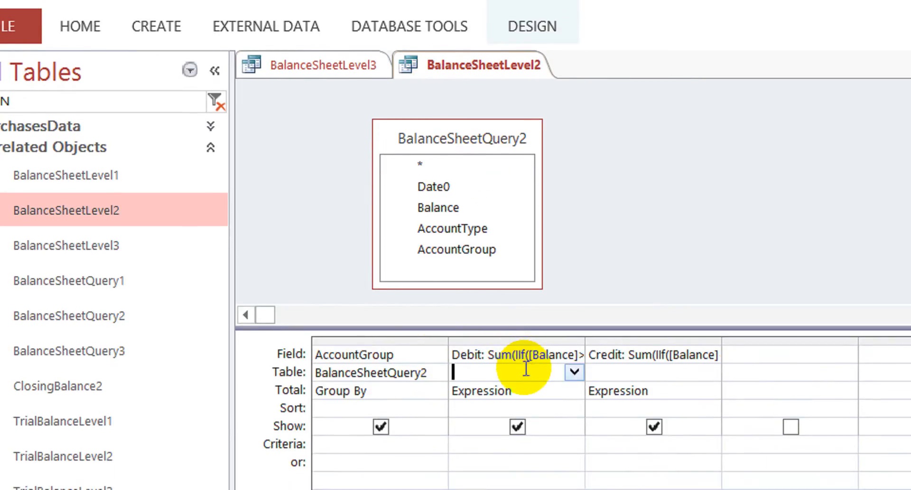
pyautogui.press('Up')
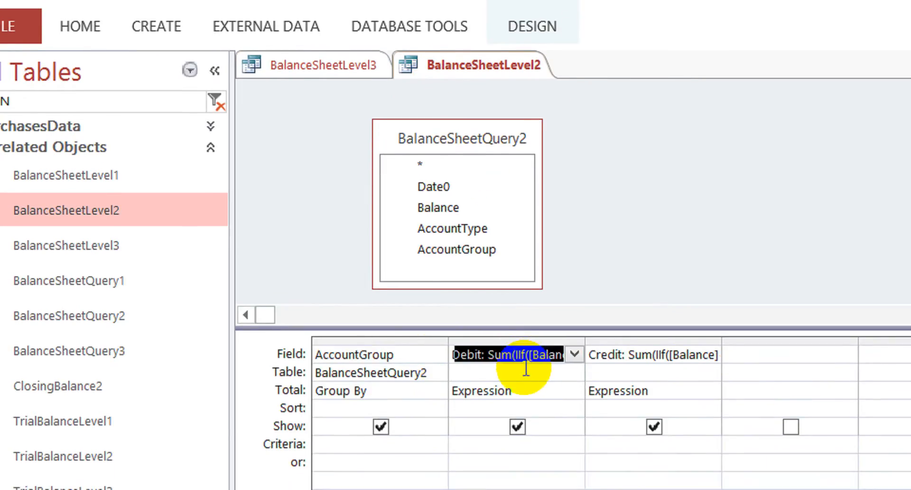
pyautogui.write('Balance: balance')
pyautogui.press('Down')
pyautogui.press('Down')
pyautogui.write('sum')
pyautogui.press('Down')
pyautogui.press('Up')
pyautogui.press('Up')
pyautogui.press('Up')
# - Clear the Credit expression from the third column of the BalanceSheetLevel2 query
pyautogui.press('Tab')
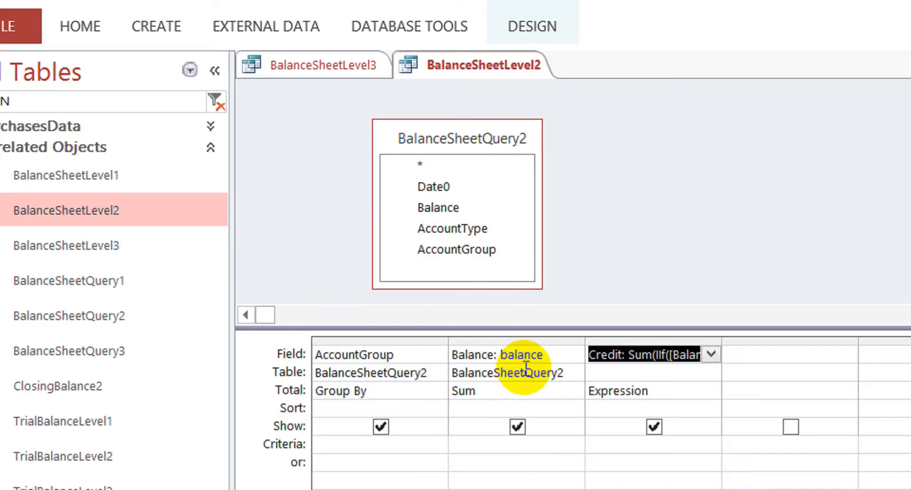
pyautogui.press('Delete')
pyautogui.press('Down')
pyautogui.press('Up')
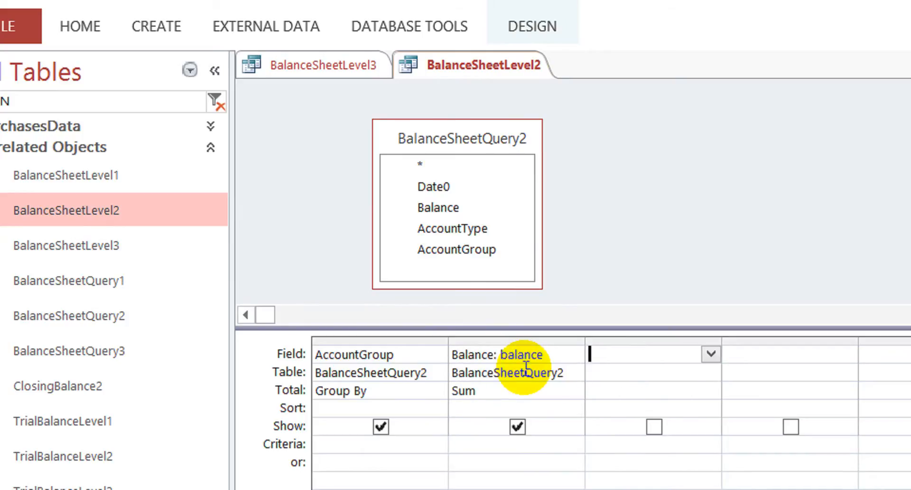
# - Copy the AccountNature expression from BalanceSheetLevel3 into BalanceSheetLevel2's empty third column, grouped and sorted Ascending
pyautogui.click(361, 76)
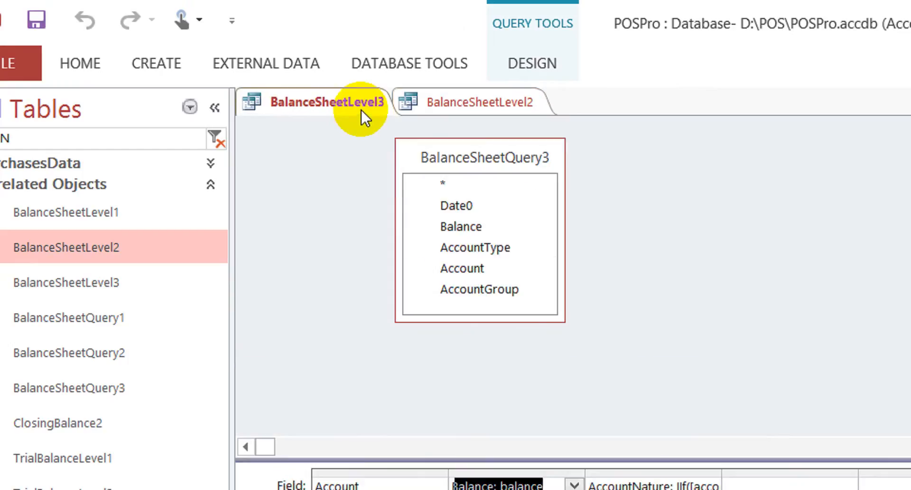
pyautogui.click(677, 448)
pyautogui.press('Up')
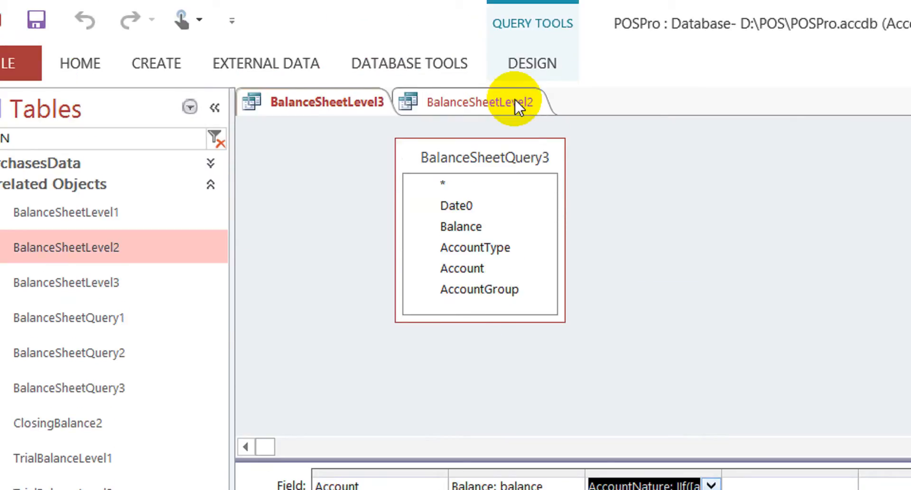
pyautogui.click(516, 99)
pyautogui.click(634, 371)
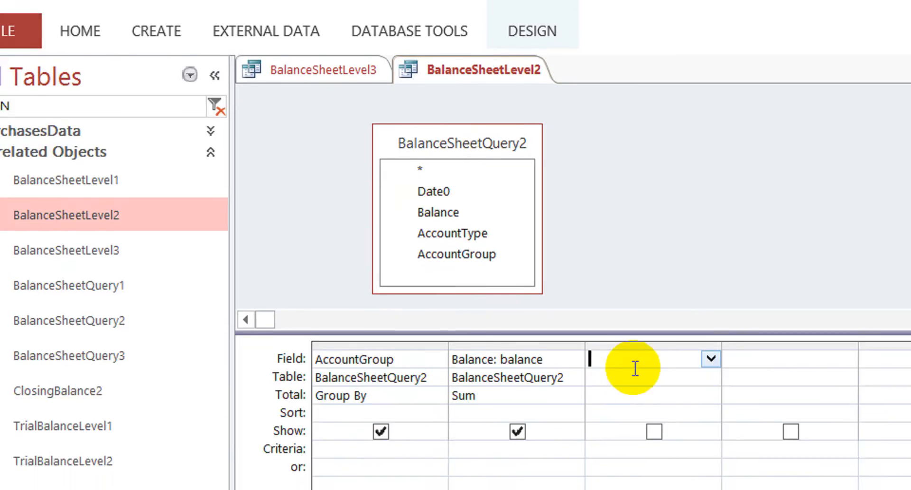
pyautogui.hotkey('ctrl', 'v')
pyautogui.press('Down')
pyautogui.press('Down')
pyautogui.press('Up')
pyautogui.press('Down')
pyautogui.press('Down')
pyautogui.write('Ascending')
pyautogui.press('Down')
pyautogui.press('Up')
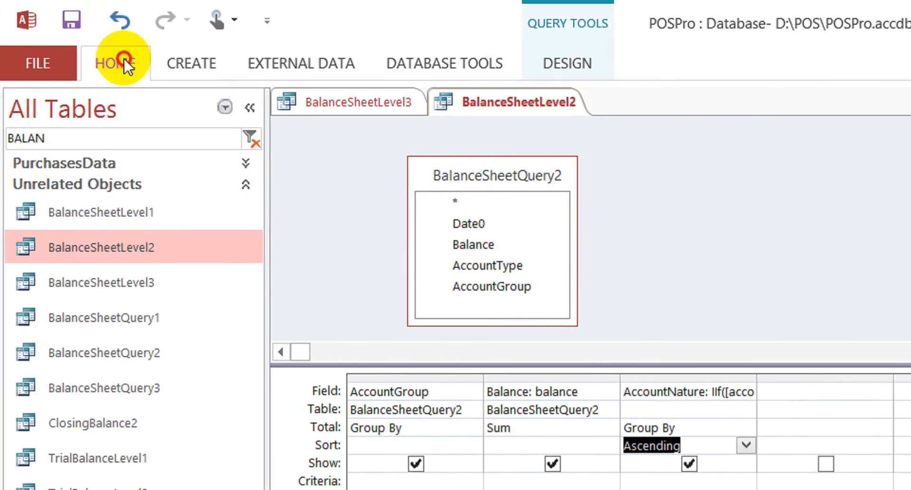
# - Run the BalanceSheetLevel2 query in Datasheet View, supplying a last date, to check its account groups and balances
pyautogui.click(22, 60)
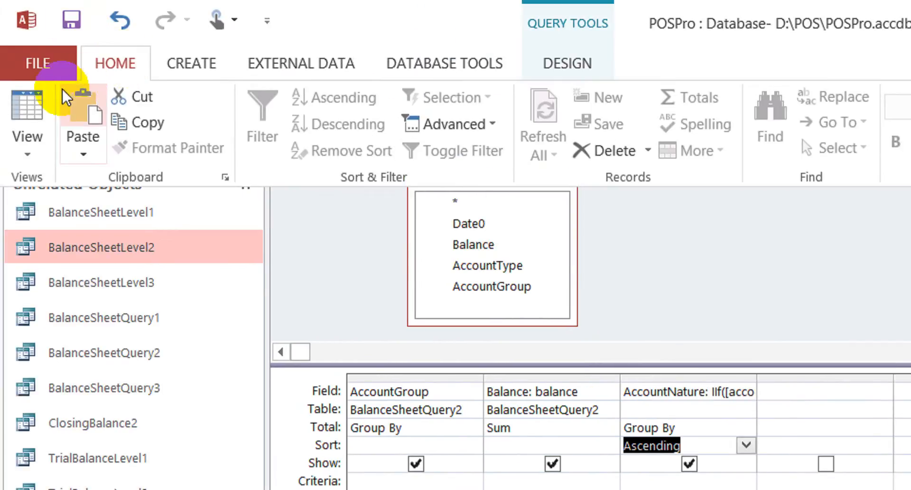
pyautogui.click(30, 104)
pyautogui.write('30')
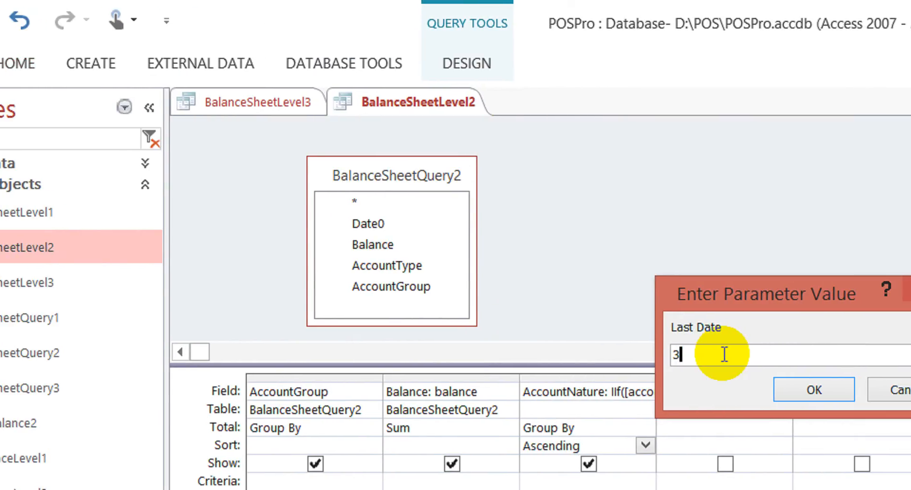
pyautogui.press('Return')
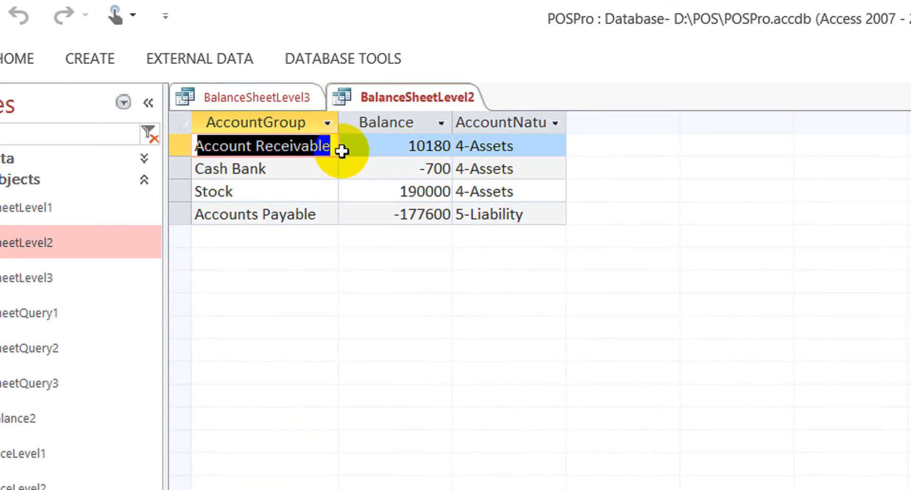
# - Close all open queries and save the design changes to BalanceSheetLevel3 and BalanceSheetLevel2
pyautogui.rightClick(289, 97)
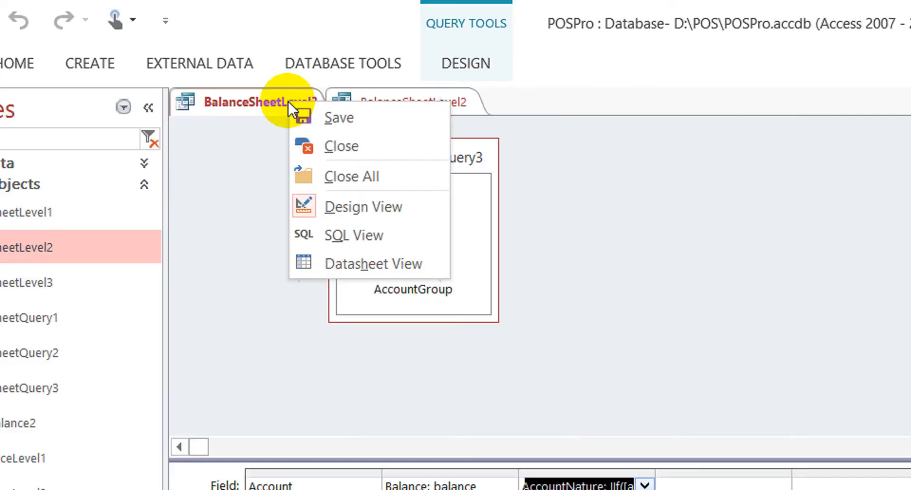
pyautogui.click(375, 181)
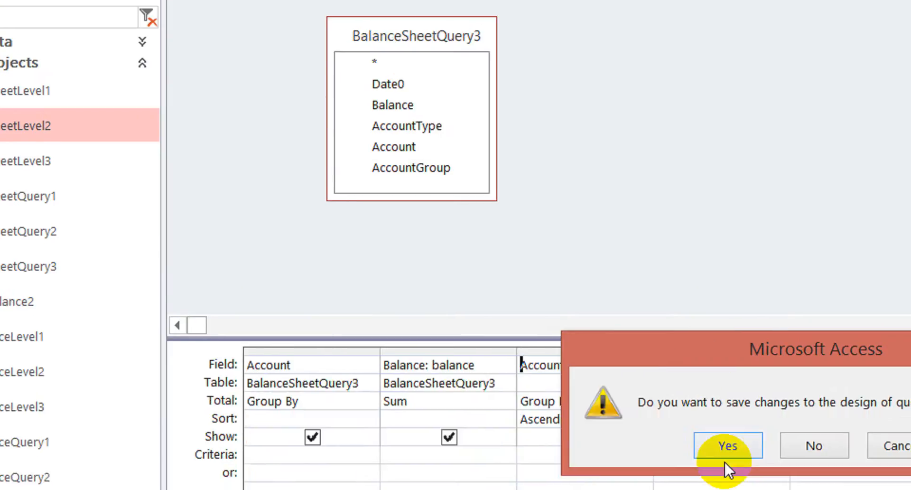
pyautogui.click(726, 447)
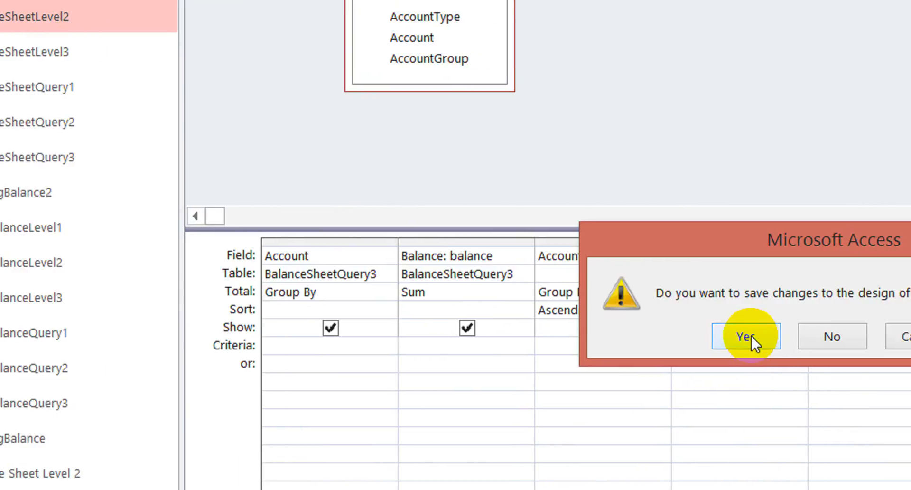
pyautogui.click(750, 335)
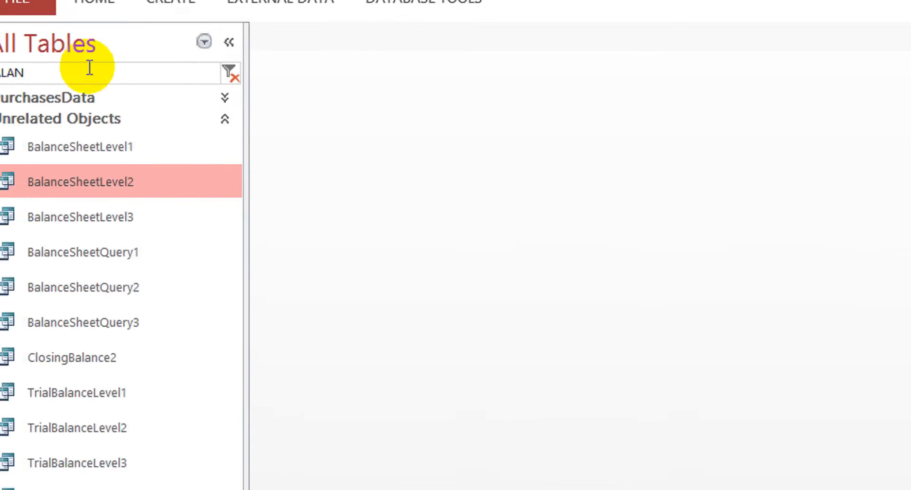
# - Filter the objects by "BALANCE SH" and open the Balance Sheet Level 2 report in Design View
pyautogui.click(71, 57)
pyautogui.write('BALAN')
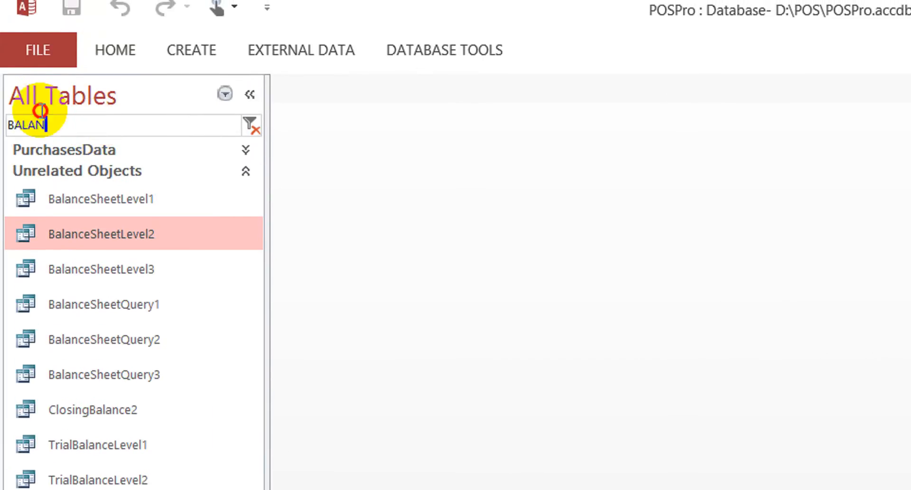
pyautogui.moveTo(40, 111); pyautogui.dragTo(6, 122)
pyautogui.write('BALANCE SH')
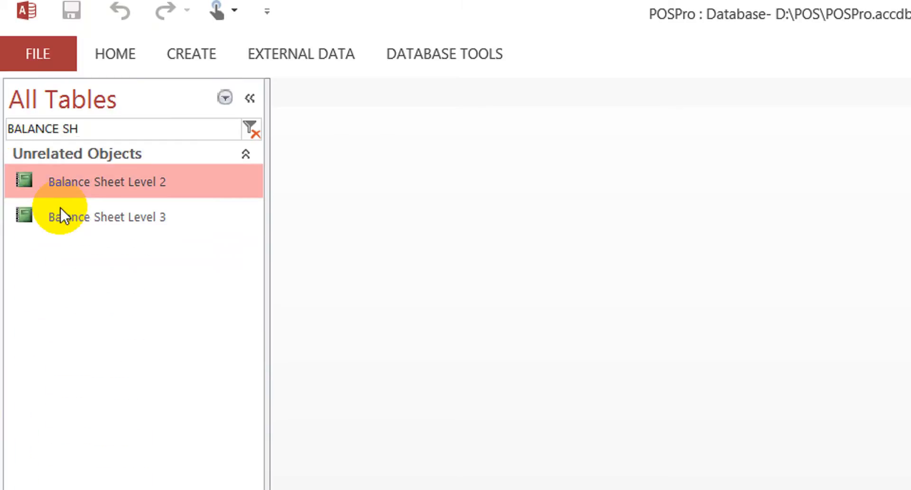
pyautogui.rightClick(125, 179)
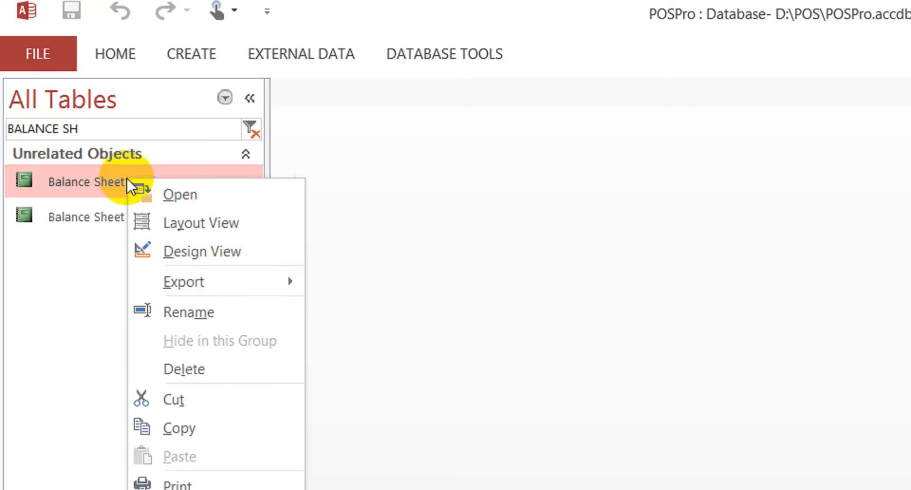
pyautogui.click(204, 254)
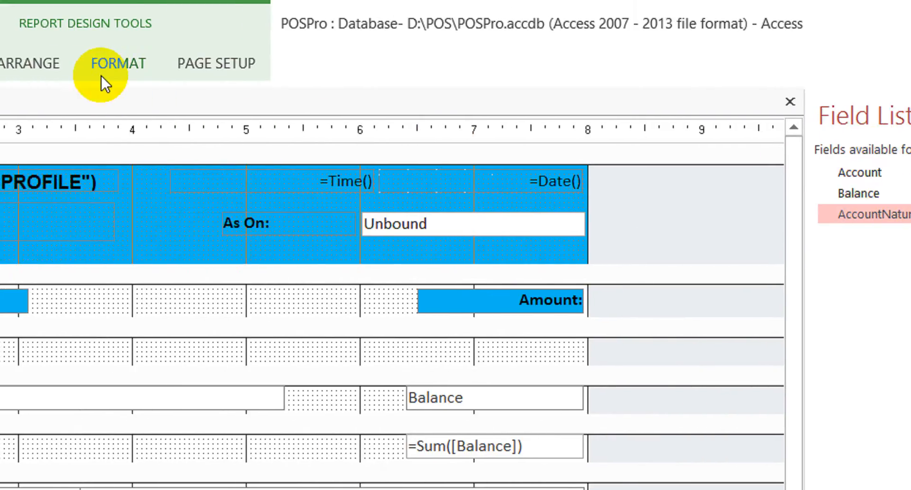
# - Set the Balance Sheet Level 2 report's Record Source to BalanceSheetLevel2
pyautogui.click(62, 64)
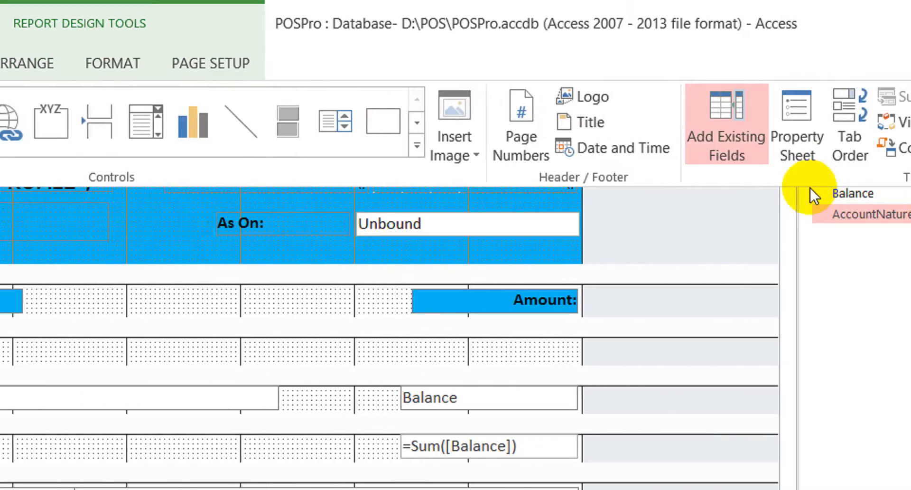
pyautogui.click(797, 144)
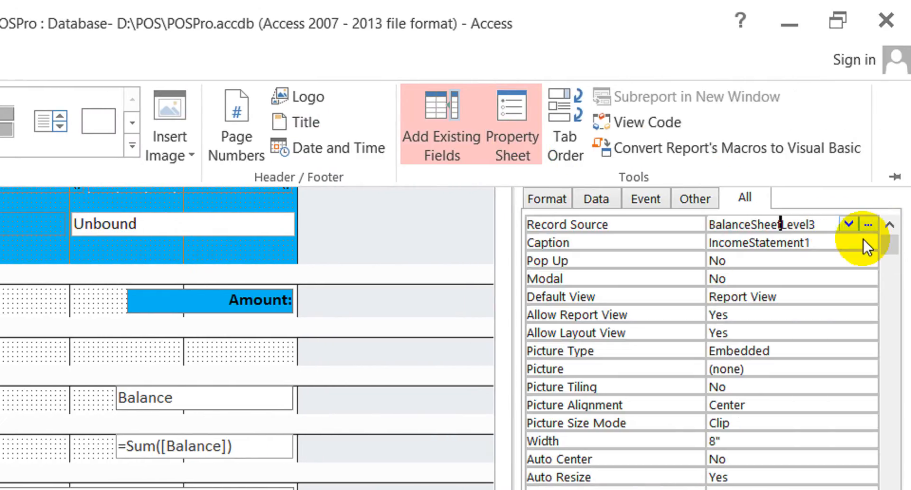
pyautogui.click(827, 220)
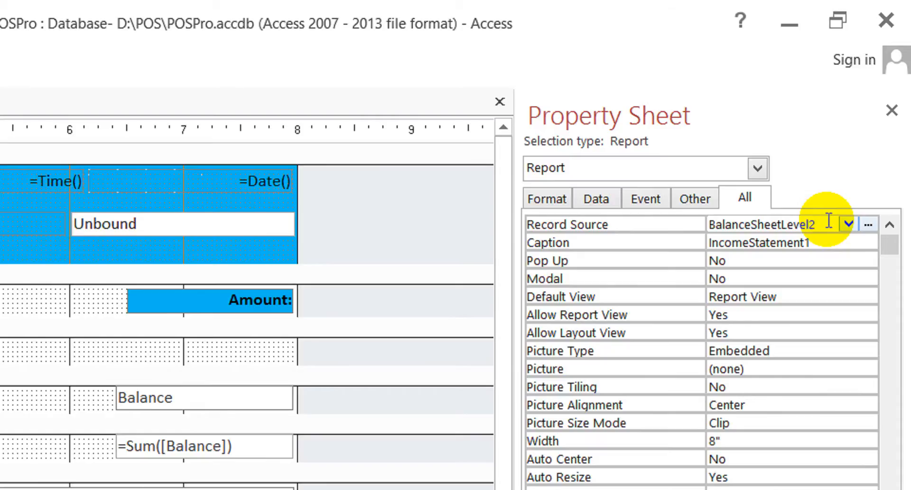
pyautogui.press('Tab')
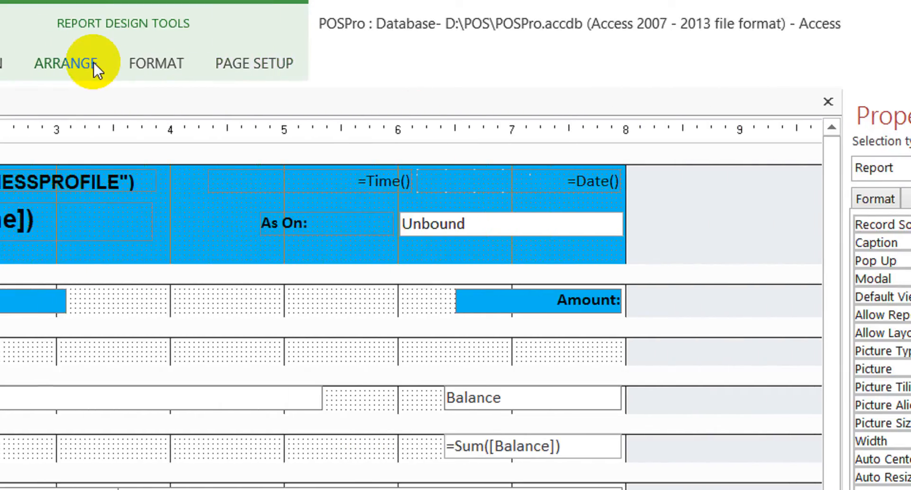
# - Check the report's available fields and change the "Account:" label in the page header to "AccountGroup:"
pyautogui.click(59, 64)
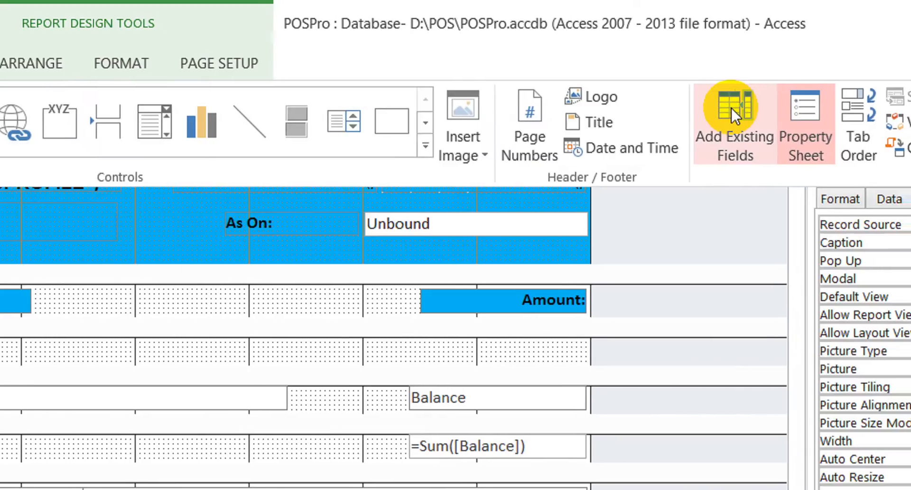
pyautogui.click(731, 107)
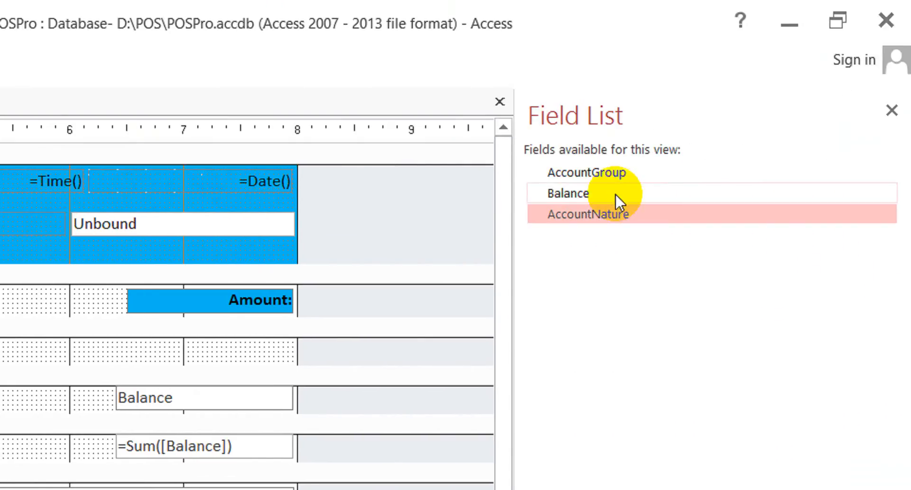
pyautogui.click(586, 173)
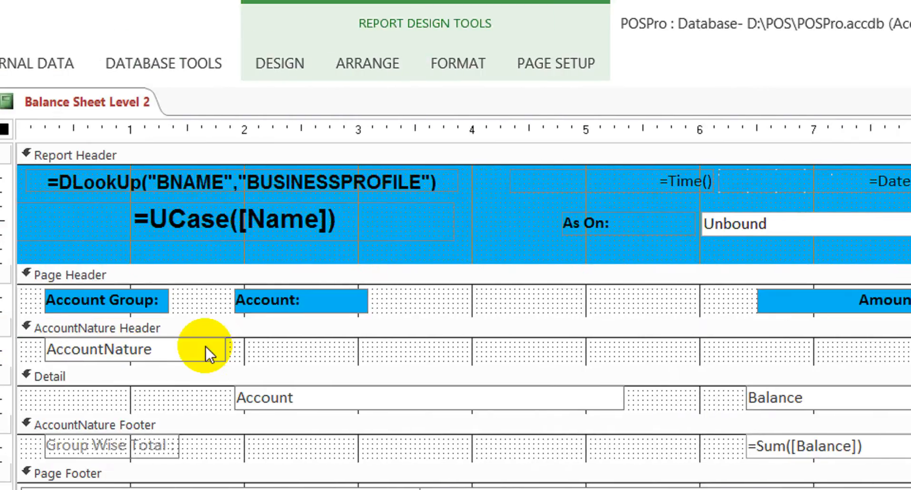
pyautogui.click(335, 316)
pyautogui.click(335, 309)
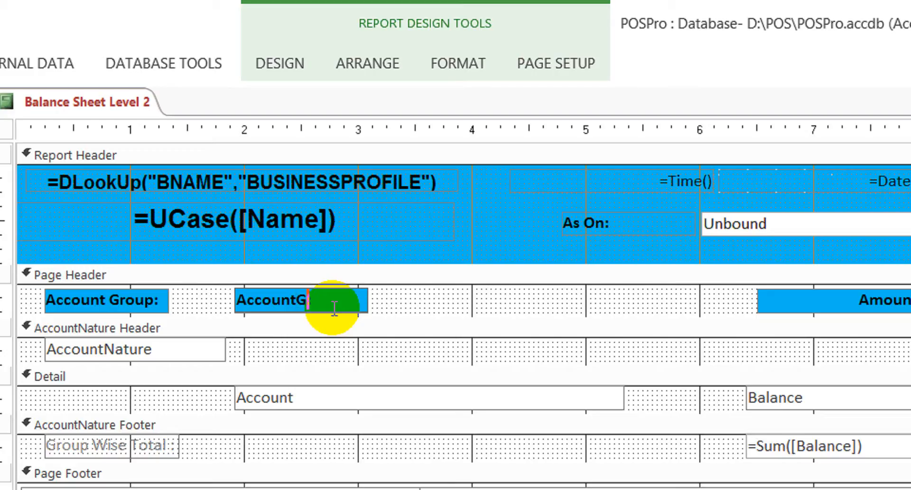
pyautogui.write('oup')
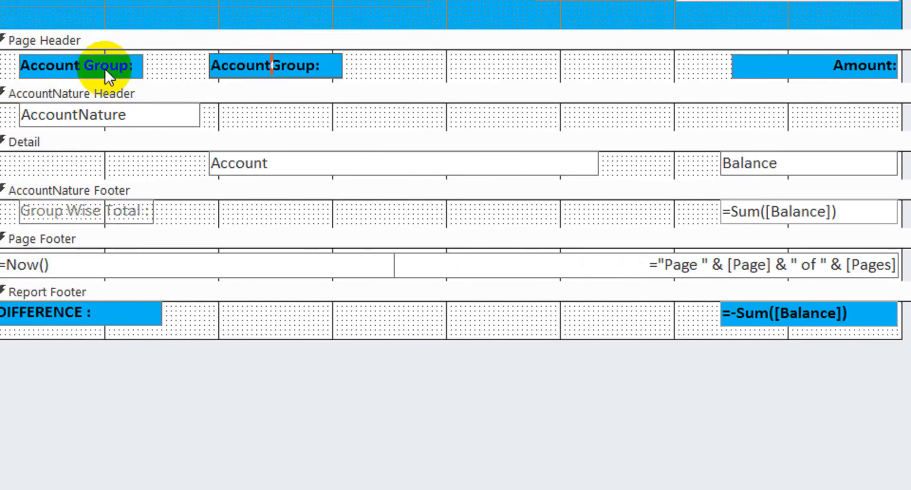
# - Change the "Account Group:" label above the AccountNature field to "Account Type:"
pyautogui.click(30, 6)
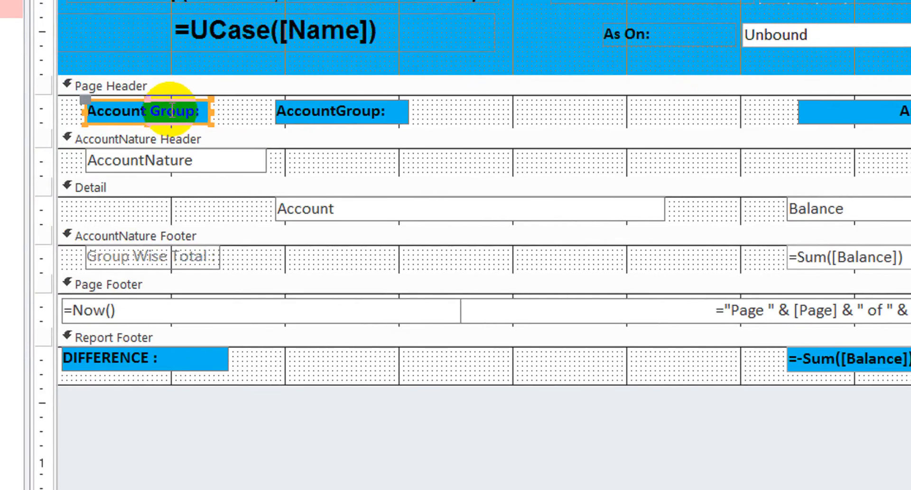
pyautogui.doubleClick(33, 3)
pyautogui.write('T')
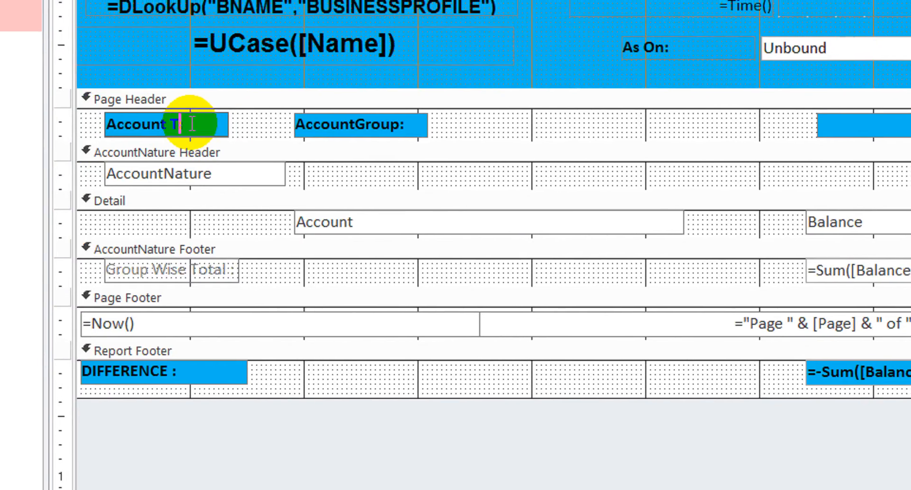
pyautogui.write('ype')
pyautogui.click(452, 120)
# - Insert a space in the "AccountGroup:" page header label so it reads "Account Group:"
pyautogui.click(398, 135)
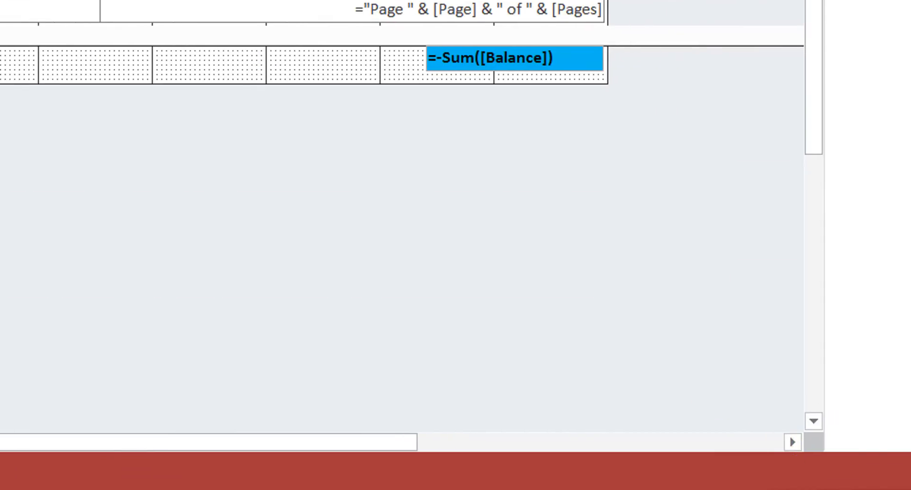
pyautogui.click(798, 489)
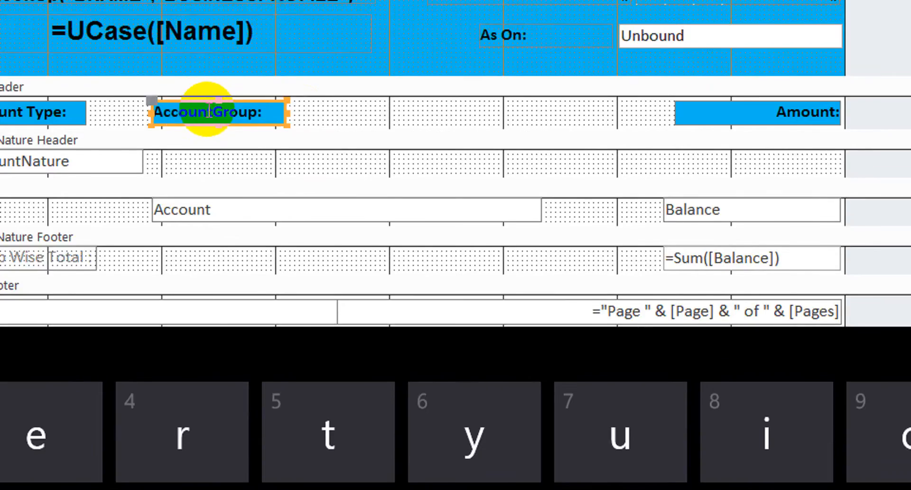
pyautogui.click(199, 15)
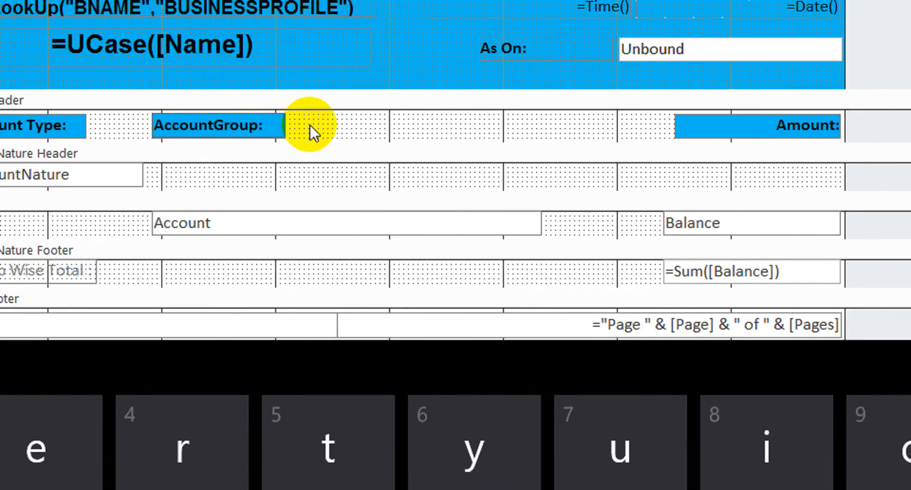
pyautogui.press('Right')
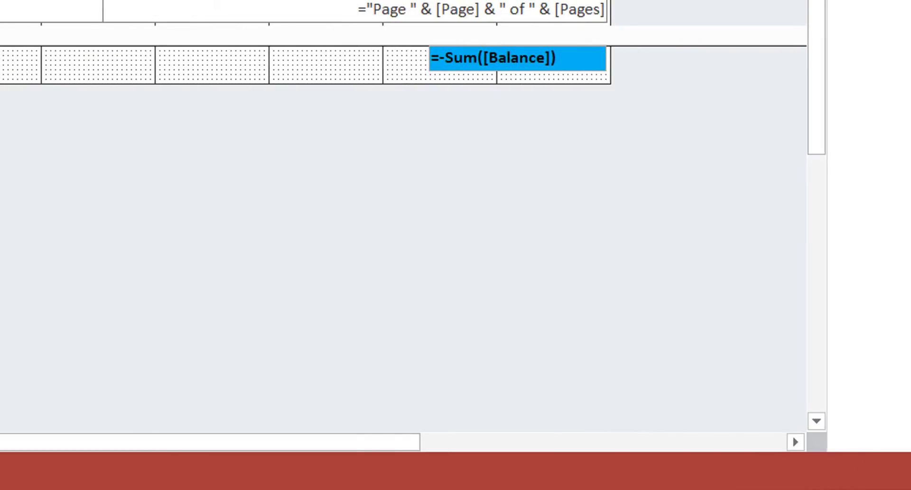
pyautogui.click(304, 488)
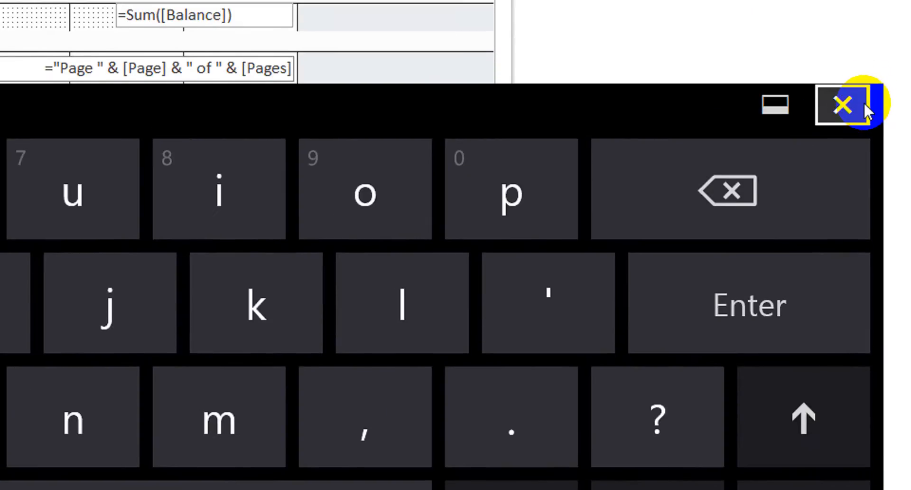
pyautogui.click(861, 58)
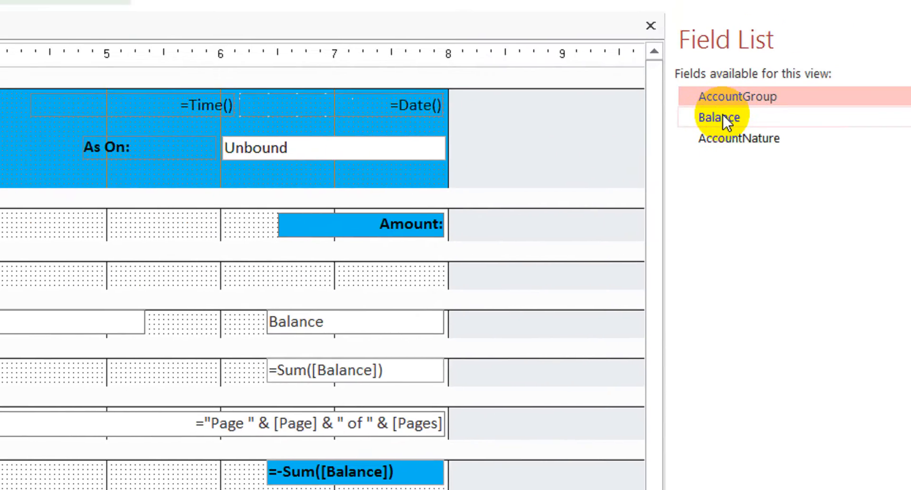
# - Check the available field names and bind the Account text box in the Detail section to AccountGroup
pyautogui.click(722, 124)
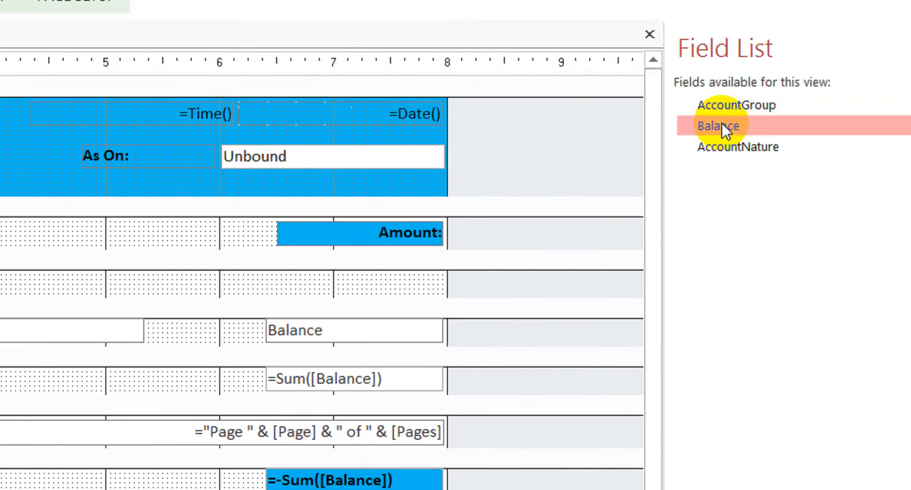
pyautogui.click(716, 151)
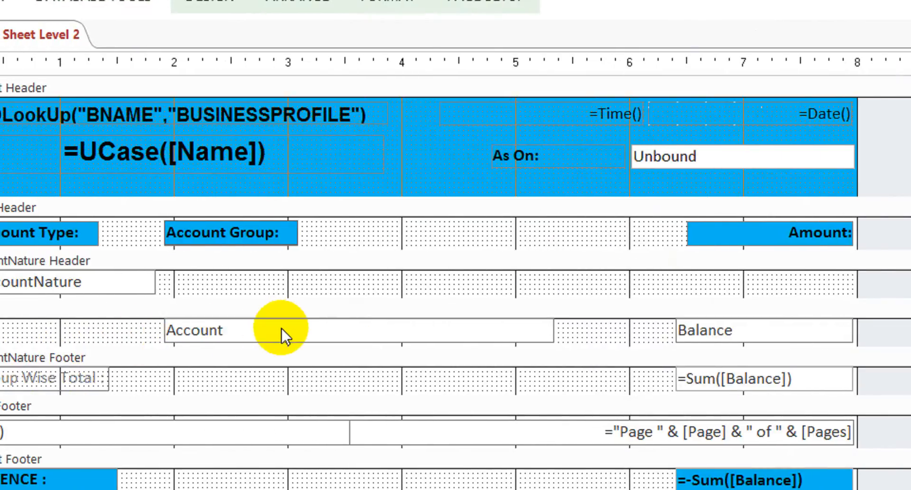
pyautogui.click(283, 329)
pyautogui.click(283, 329)
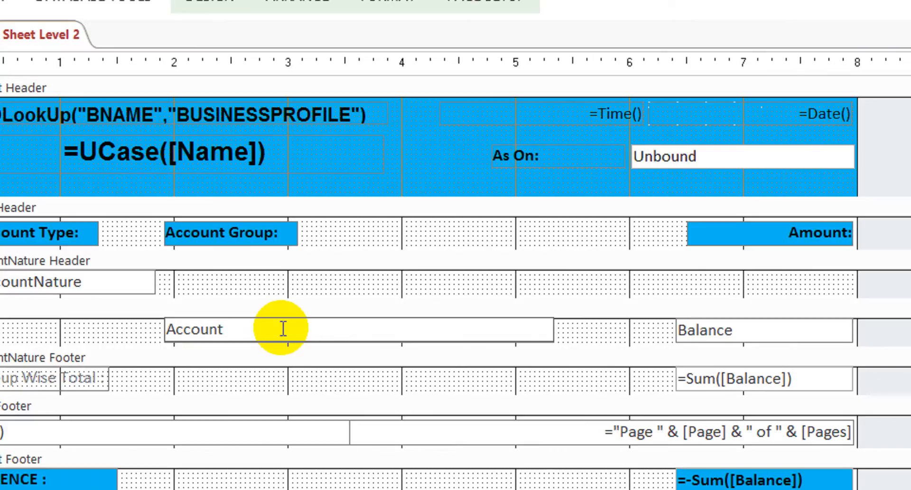
pyautogui.write('Group')
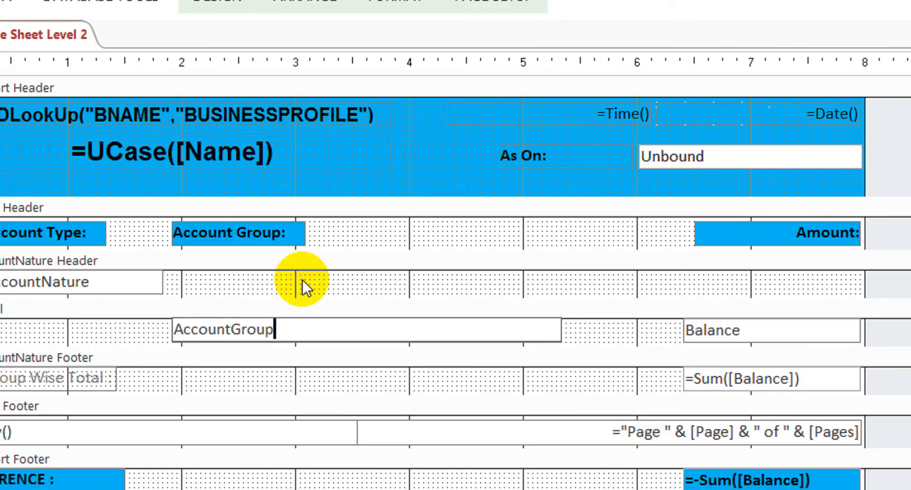
pyautogui.click(327, 280)
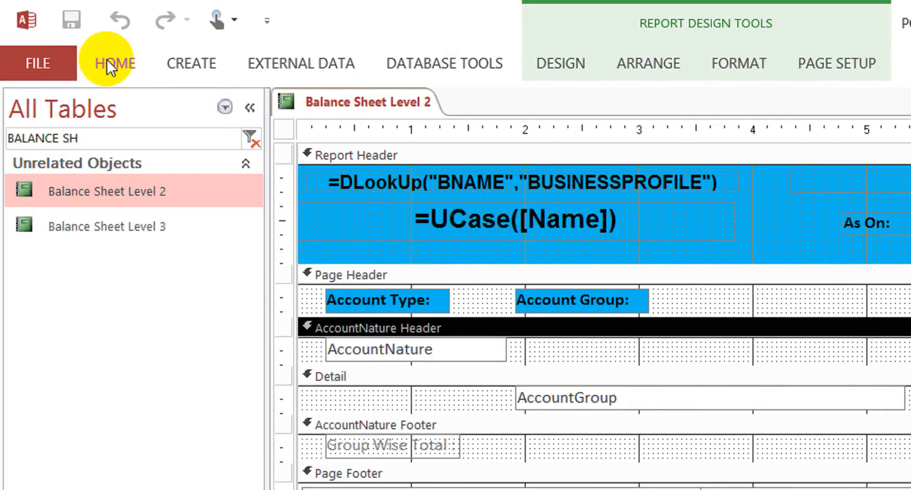
# - Run the Balance Sheet Level 2 report in Report View, supplying 30-10 as Last Date and 0 as Account
pyautogui.click(107, 59)
pyautogui.click(36, 113)
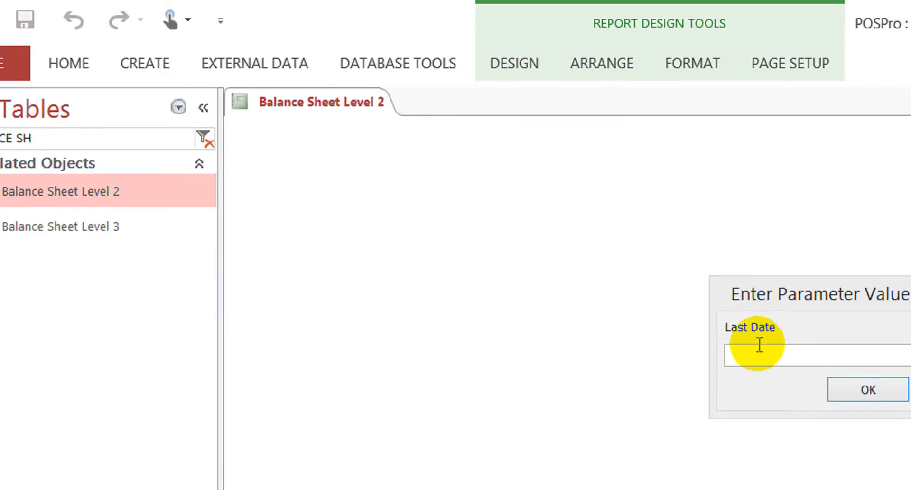
pyautogui.click(735, 355)
pyautogui.write('30-')
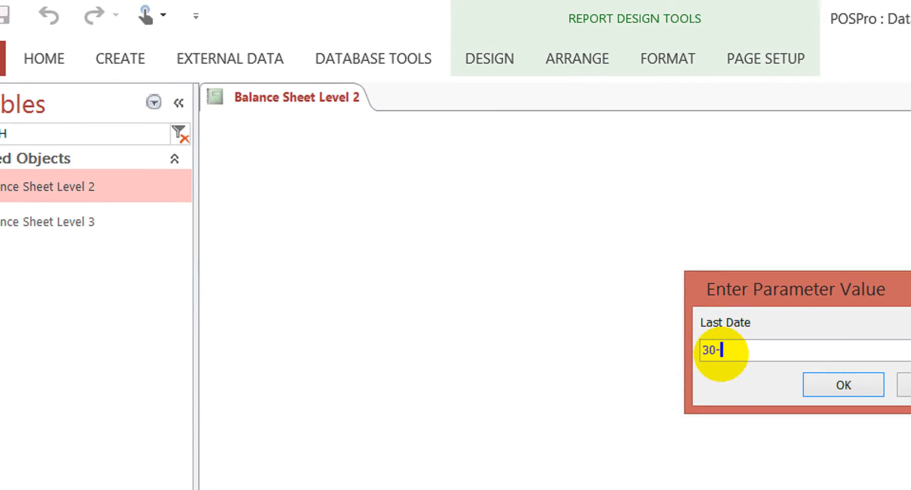
pyautogui.write('10')
pyautogui.press('Return')
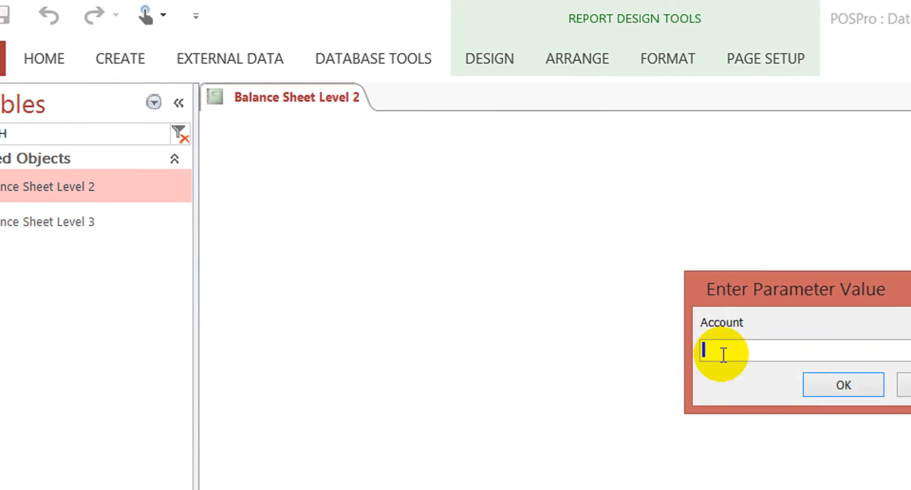
pyautogui.write('0')
pyautogui.press('Return')
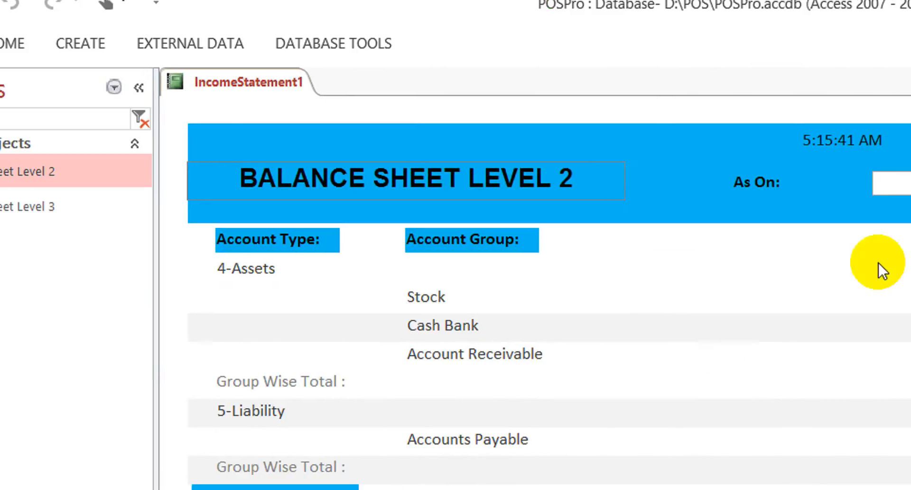
# - Examine the report's account types, account groups, amounts, group-wise totals, difference and As On field
pyautogui.click(691, 280)
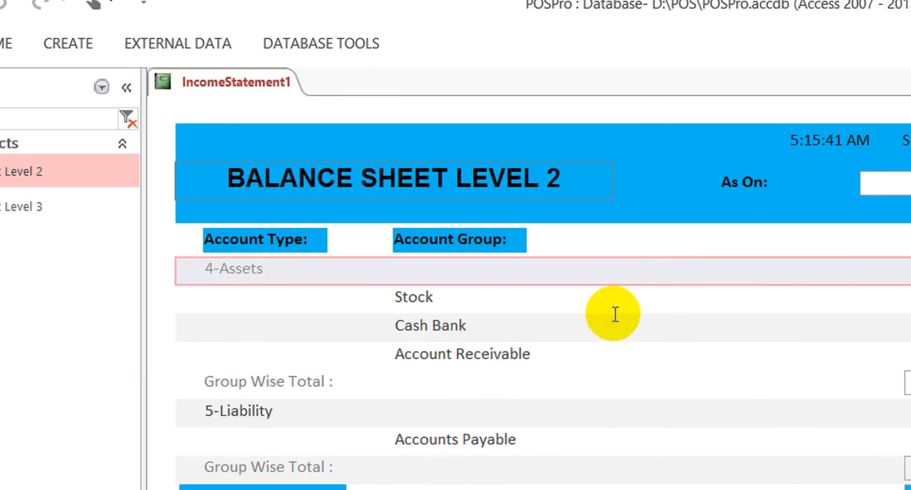
pyautogui.click(447, 305)
pyautogui.click(770, 354)
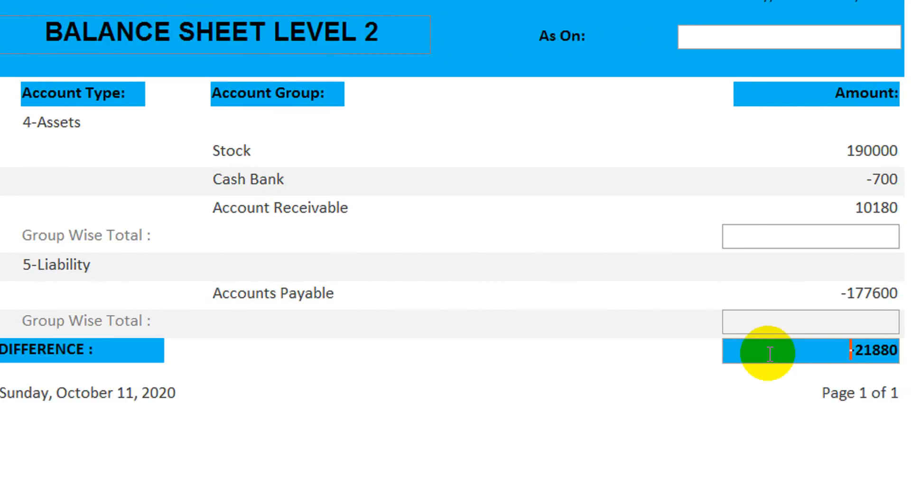
pyautogui.click(770, 321)
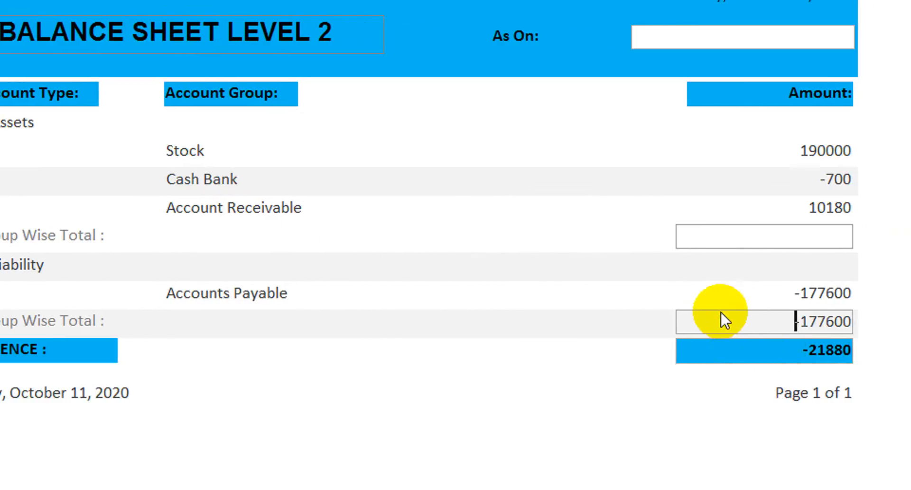
pyautogui.click(741, 240)
pyautogui.click(650, 37)
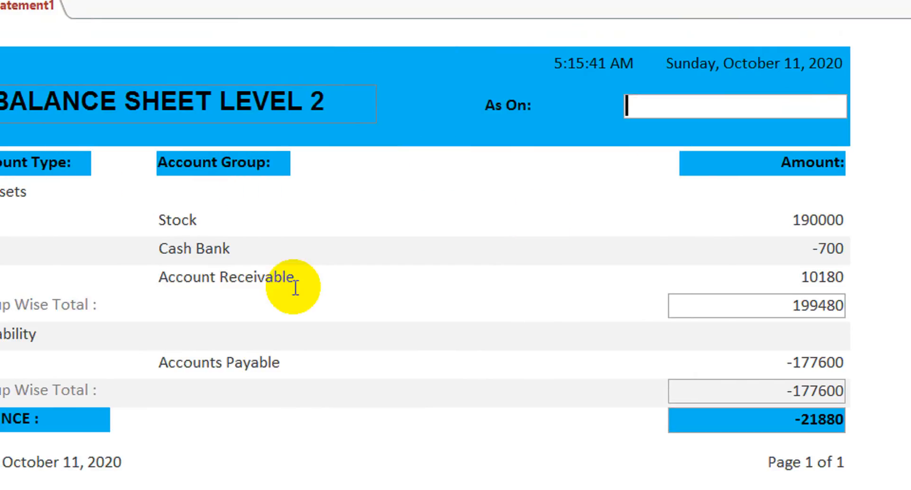
pyautogui.click(272, 169)
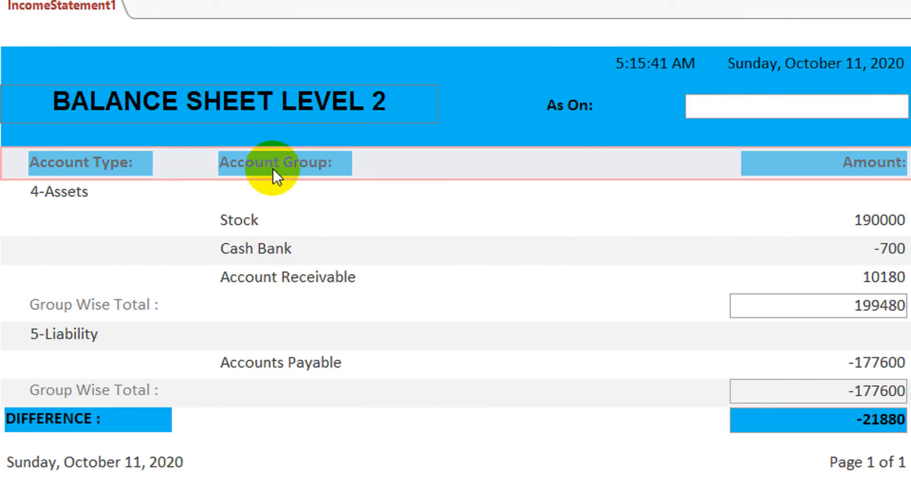
pyautogui.click(338, 206)
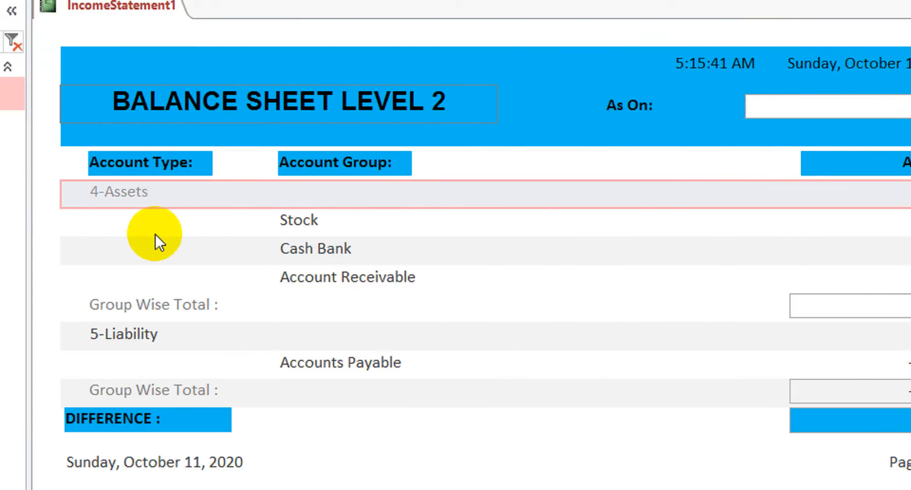
pyautogui.click(185, 334)
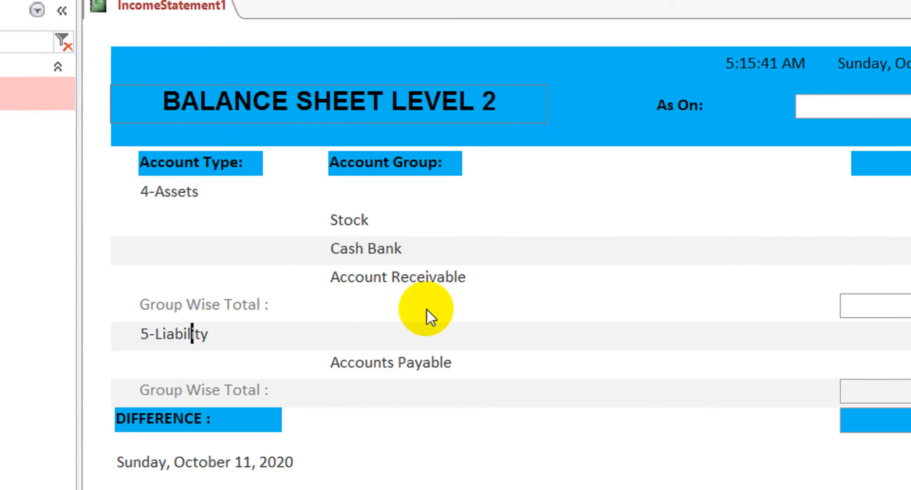
pyautogui.click(610, 192)
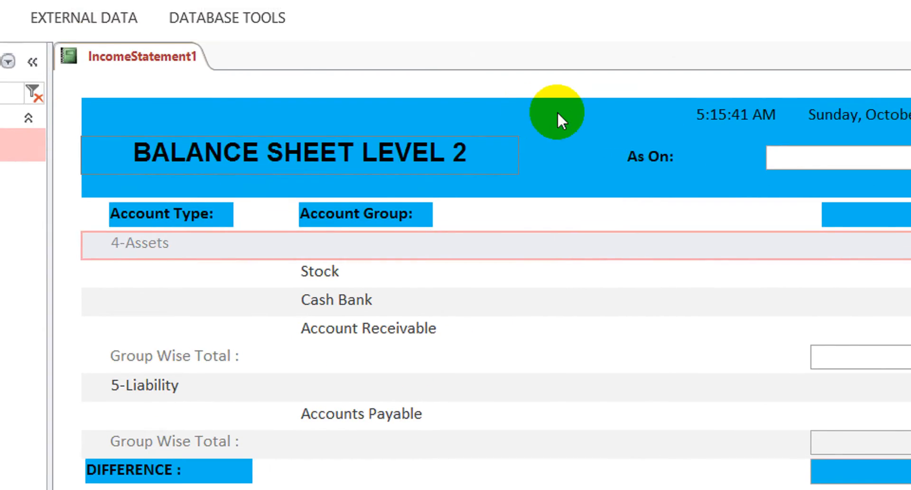
# - Return the Balance Sheet Level 2 report to Design View and close it, saving the design changes
pyautogui.rightClick(585, 63)
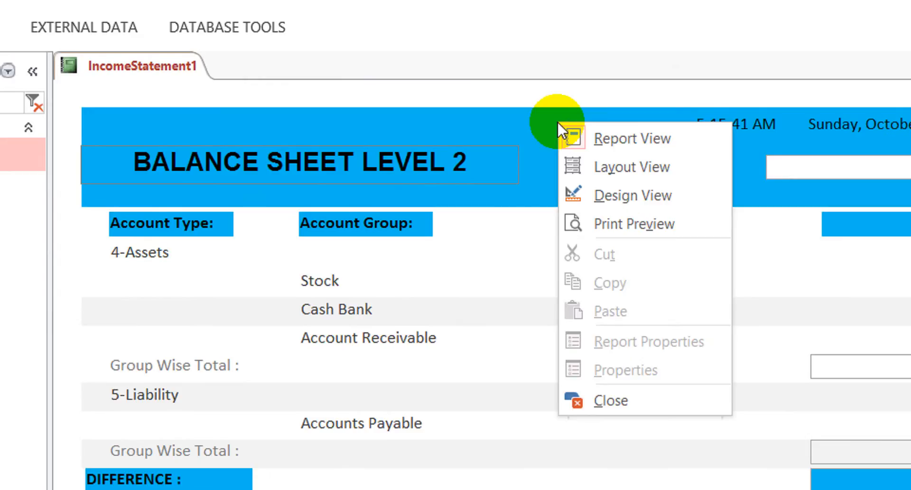
pyautogui.click(617, 196)
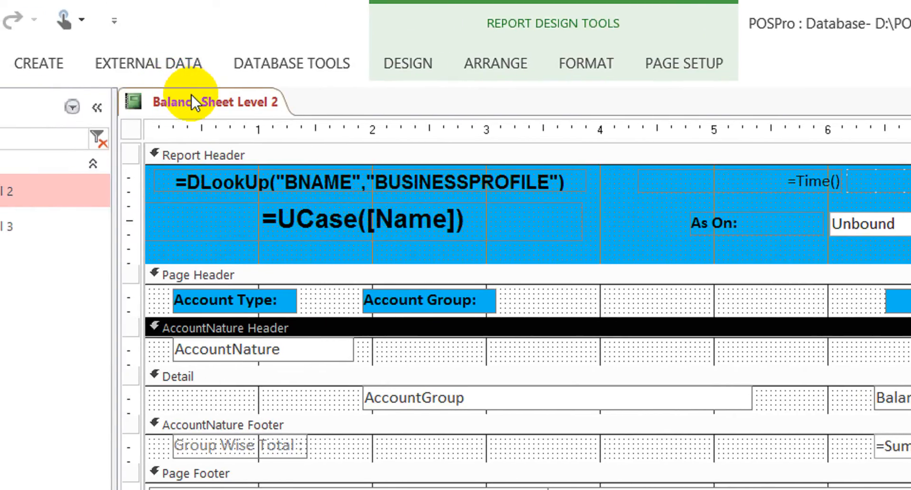
pyautogui.click(192, 97)
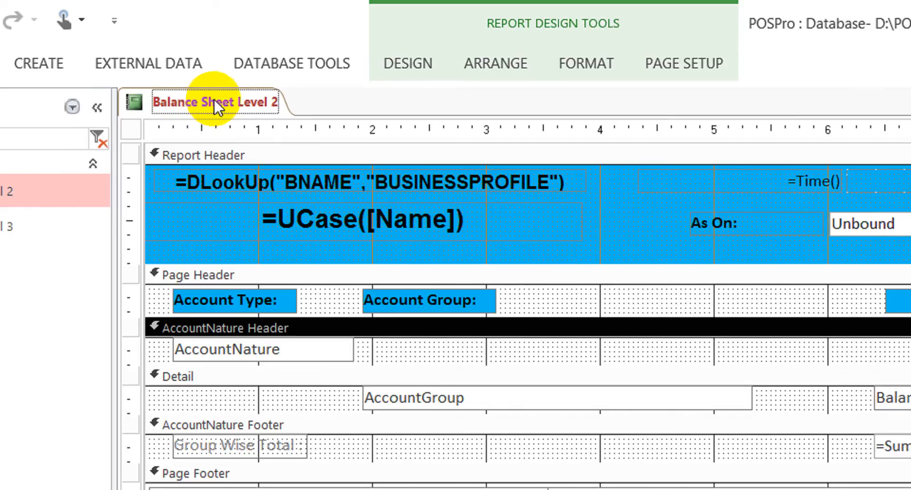
pyautogui.rightClick(214, 104)
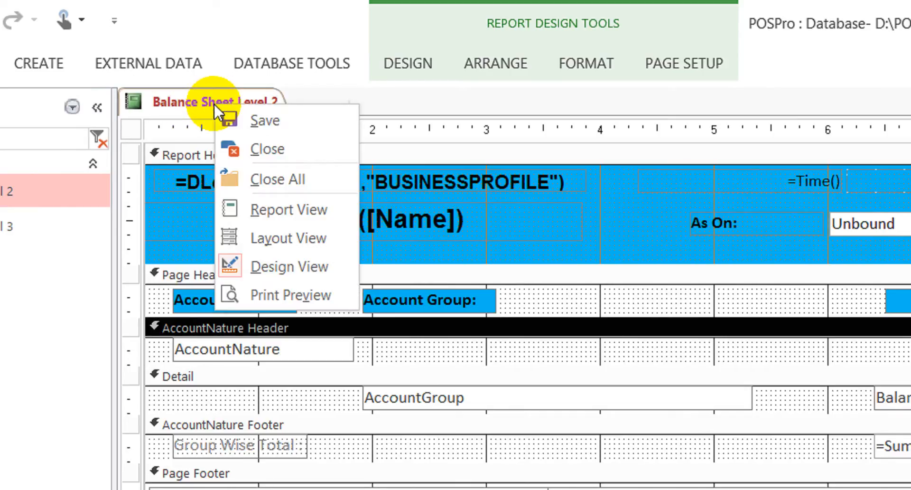
pyautogui.click(310, 147)
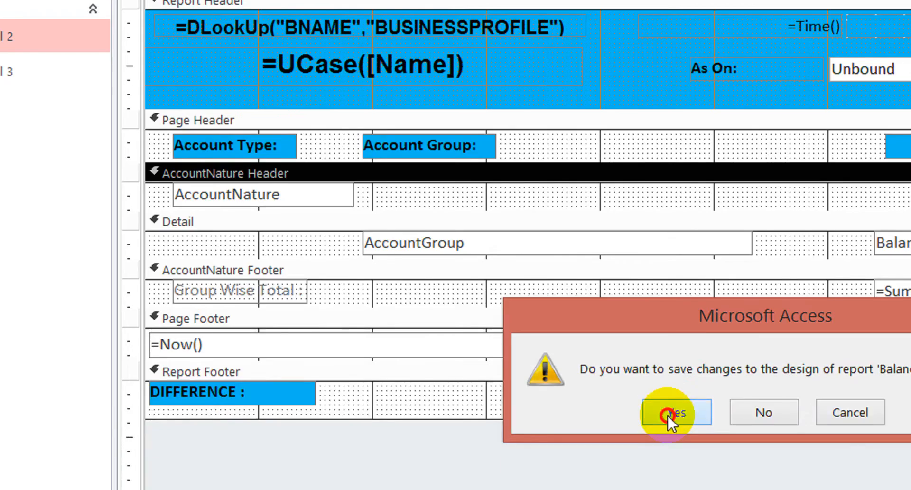
pyautogui.click(668, 414)
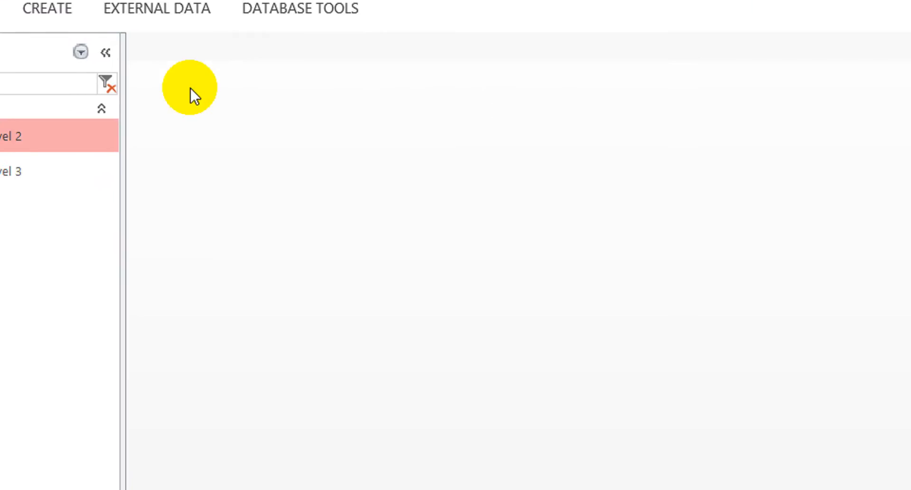
# - Compact and repair the database, and filter the object list by "balance"
pyautogui.click(31, 38)
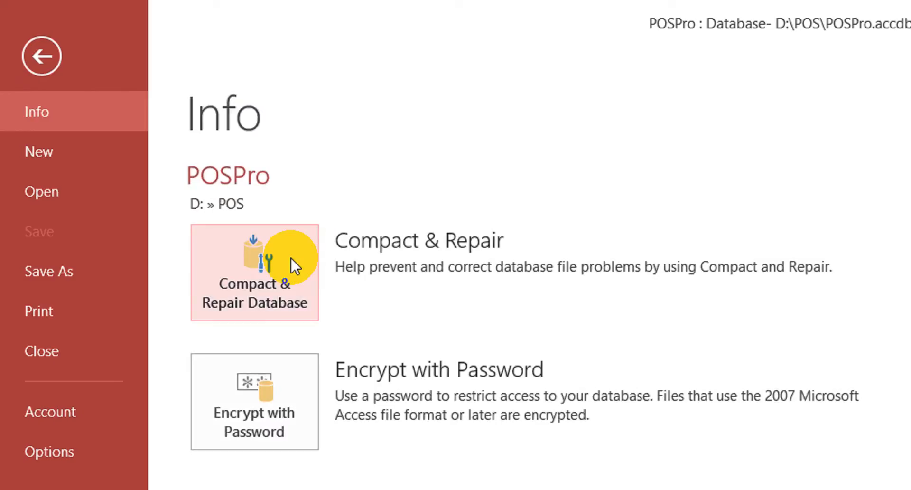
pyautogui.click(258, 277)
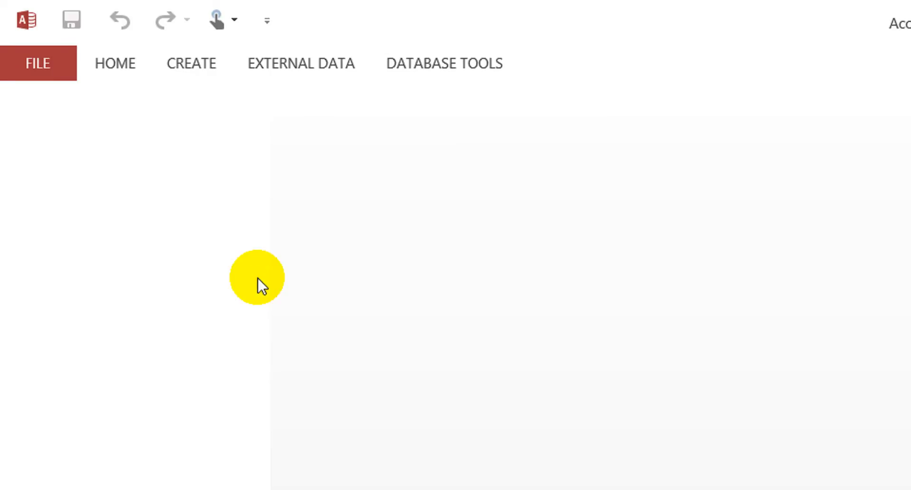
pyautogui.click(121, 141)
pyautogui.write('acc')
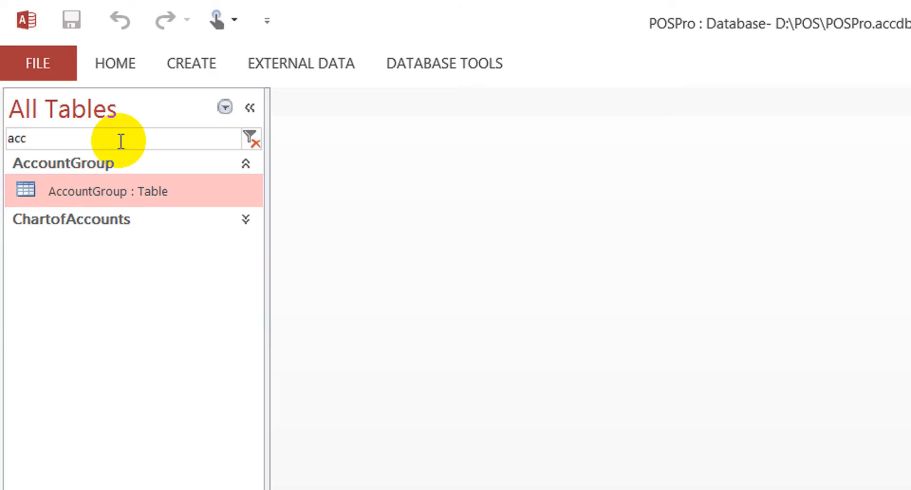
pyautogui.hotkey('shift', 'Left')
pyautogui.write('balance')
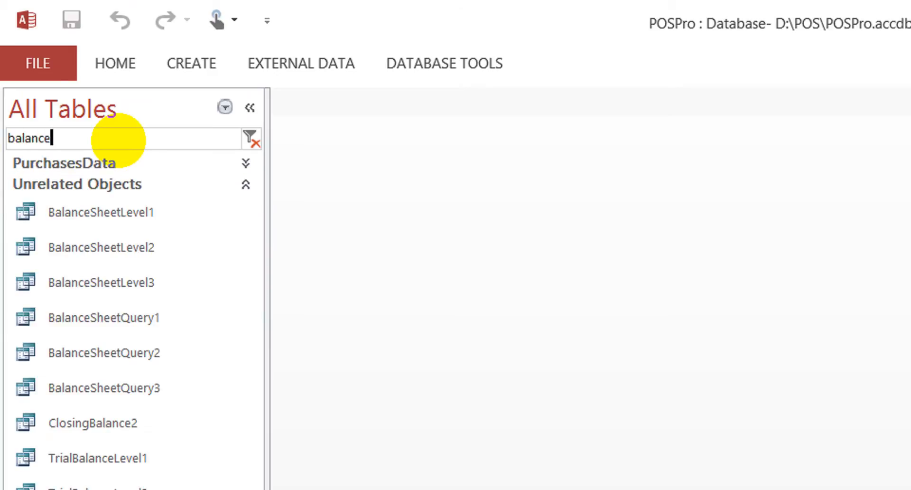
pyautogui.click(109, 360)
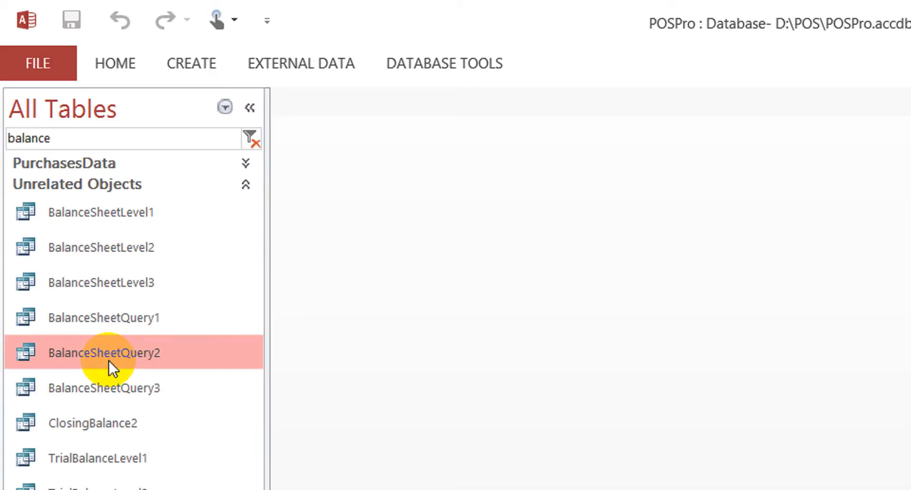
pyautogui.click(104, 374)
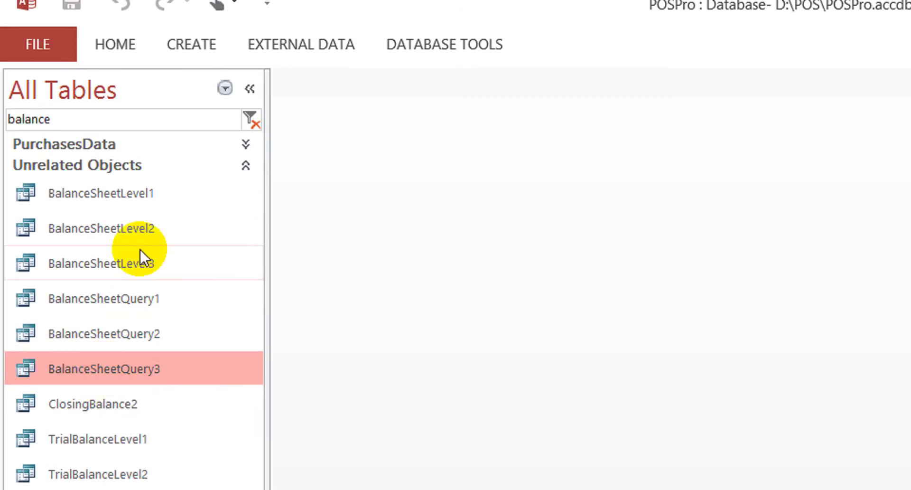
pyautogui.click(127, 268)
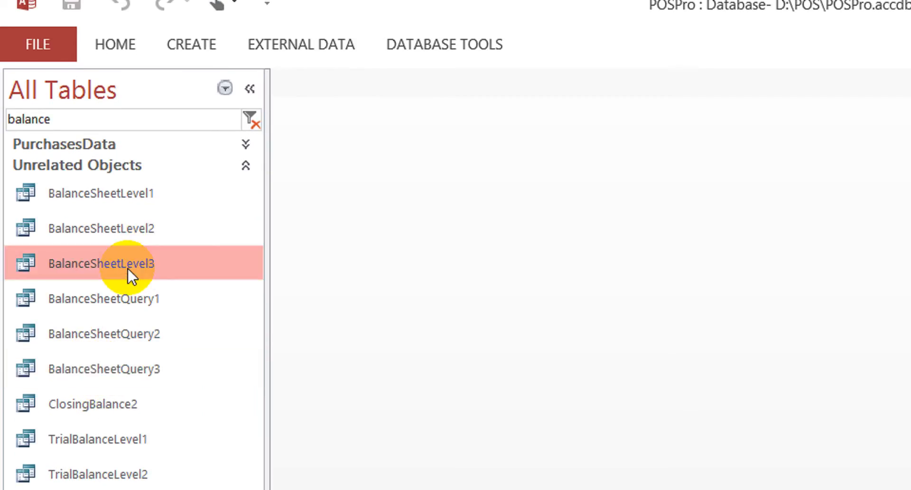
pyautogui.click(137, 229)
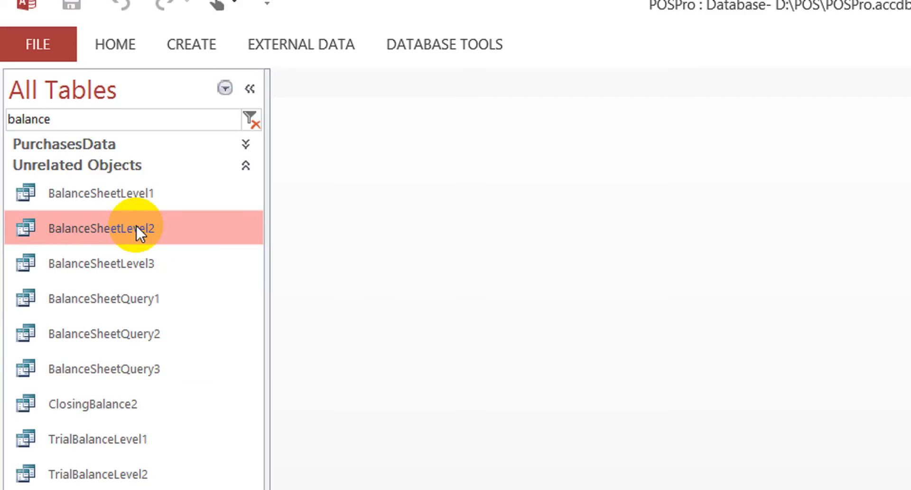
pyautogui.doubleClick(136, 227)
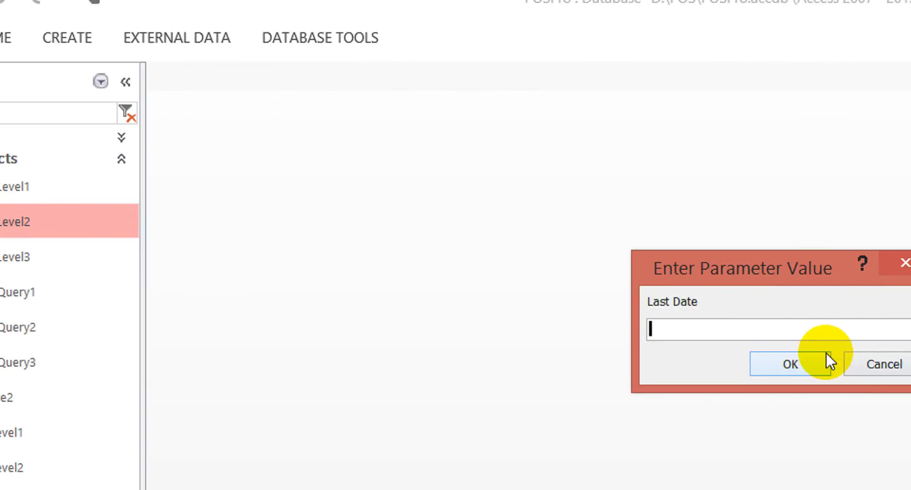
pyautogui.click(782, 356)
# - Open the BalanceSheetLevel2 query in Design View, check its fields and totals, and close it
pyautogui.rightClick(23, 221)
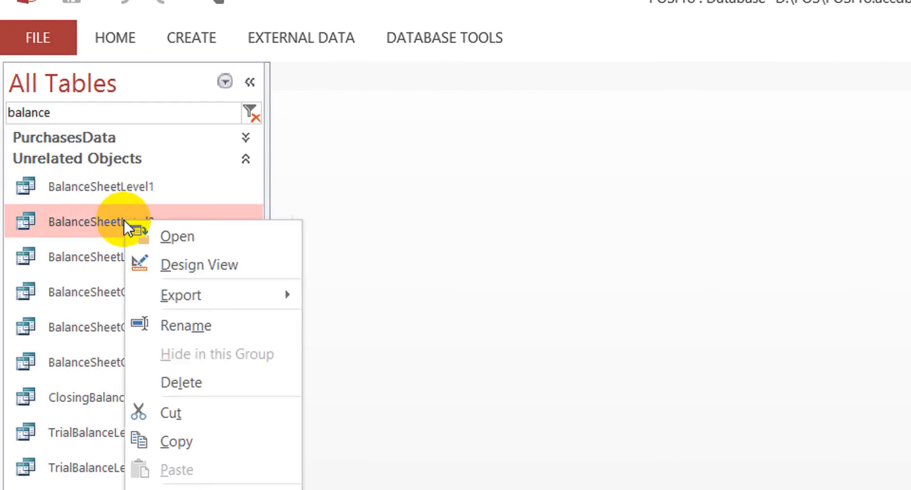
pyautogui.click(201, 261)
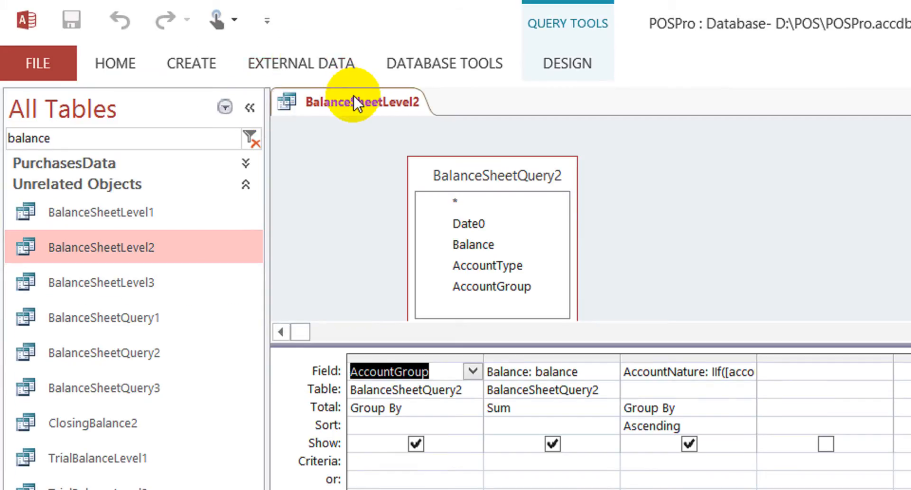
pyautogui.rightClick(352, 99)
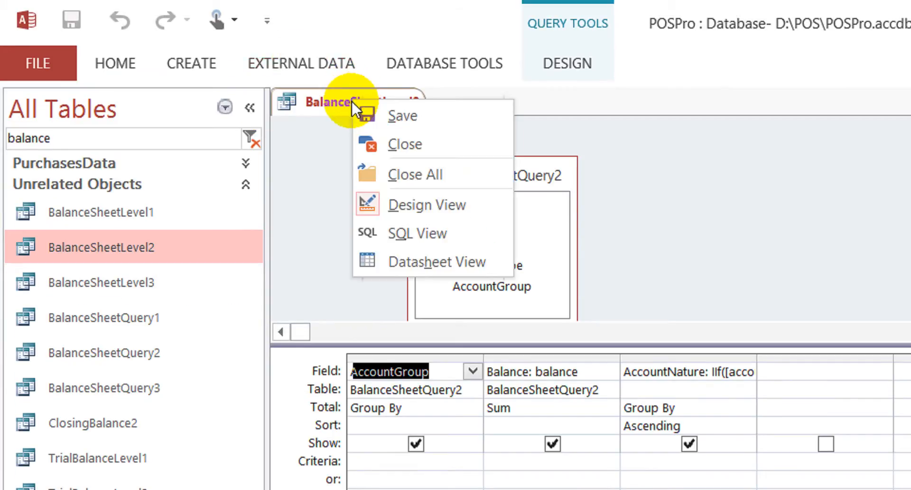
pyautogui.click(400, 144)
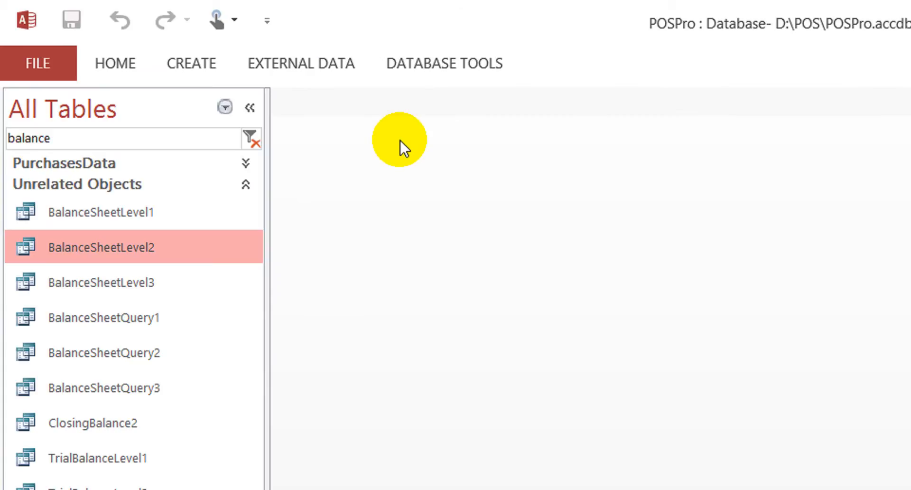
# - Run the BalanceSheetLevel2 query with 30-10 as Last Date, check its account groups and balances, and close it
pyautogui.doubleClick(152, 248)
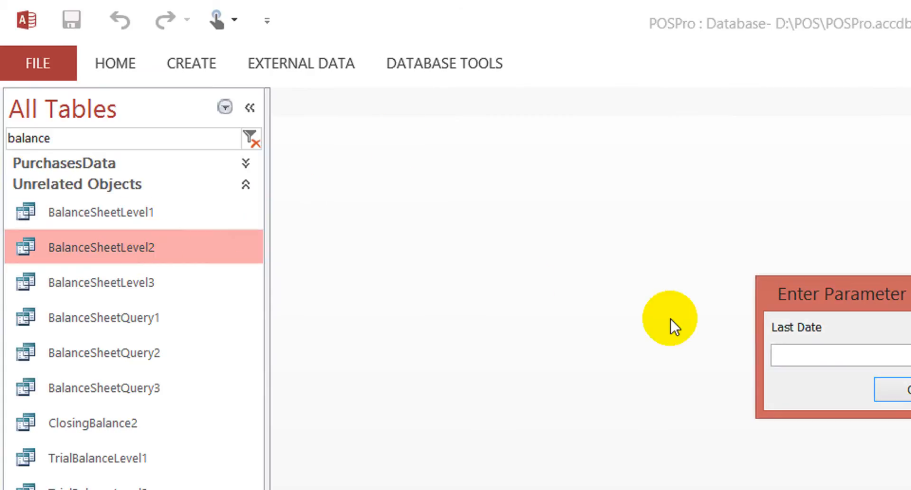
pyautogui.write('301-')
pyautogui.press('BackSpace')
pyautogui.write('0')
pyautogui.press('Left')
pyautogui.write('-')
pyautogui.press('Return')
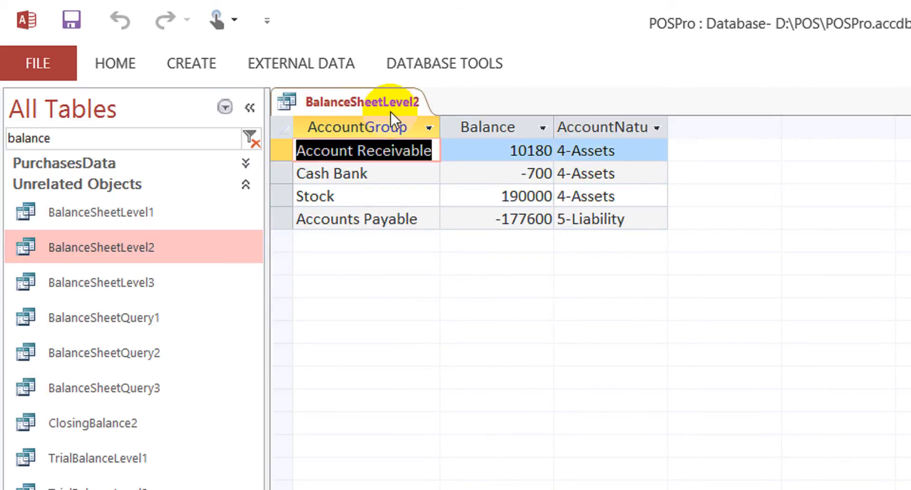
pyautogui.click(368, 101)
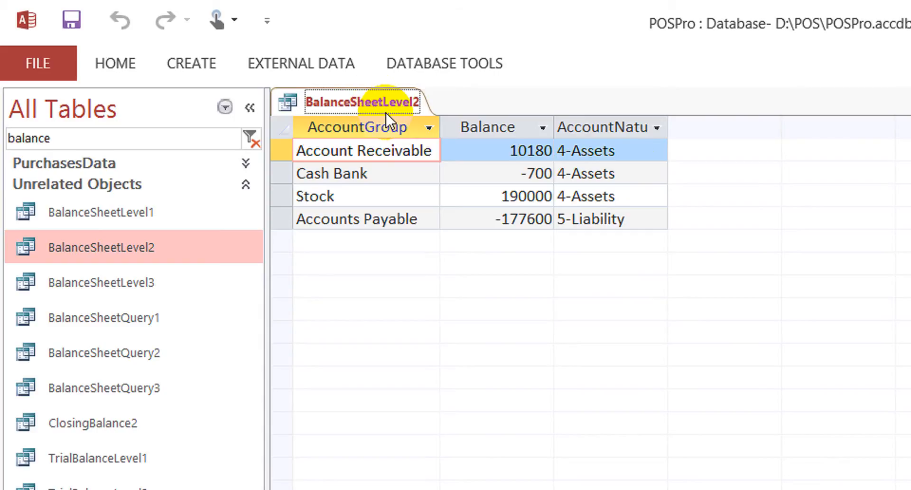
pyautogui.rightClick(389, 101)
pyautogui.click(458, 145)
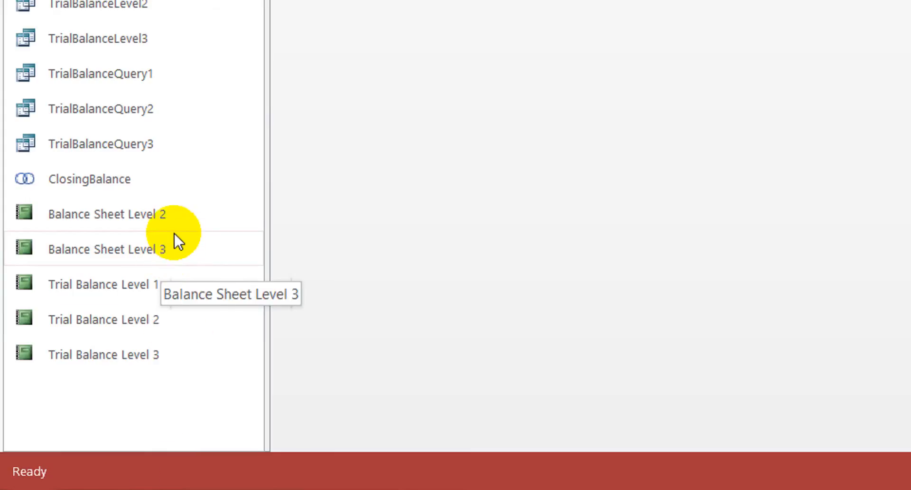
# - Open the Balance Sheet Level 2 report, supplying 30-10 as Last Date and "-" as Account
pyautogui.click(166, 223)
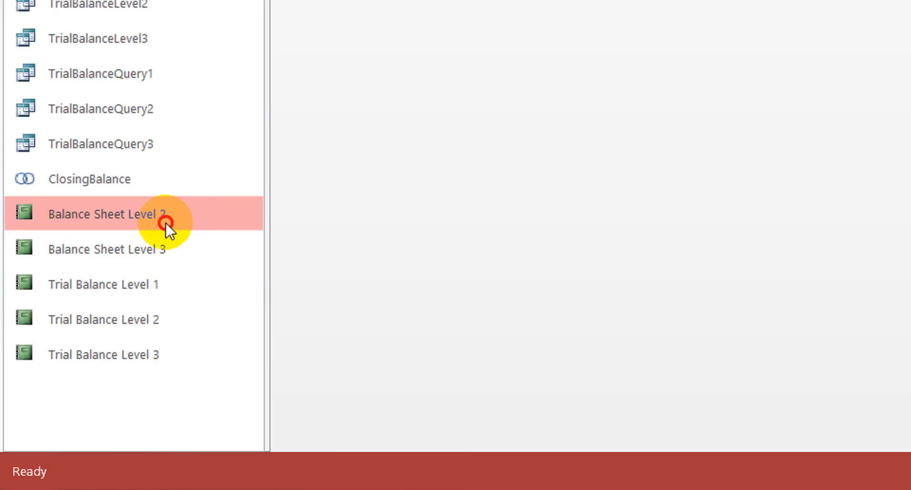
pyautogui.doubleClick(146, 206)
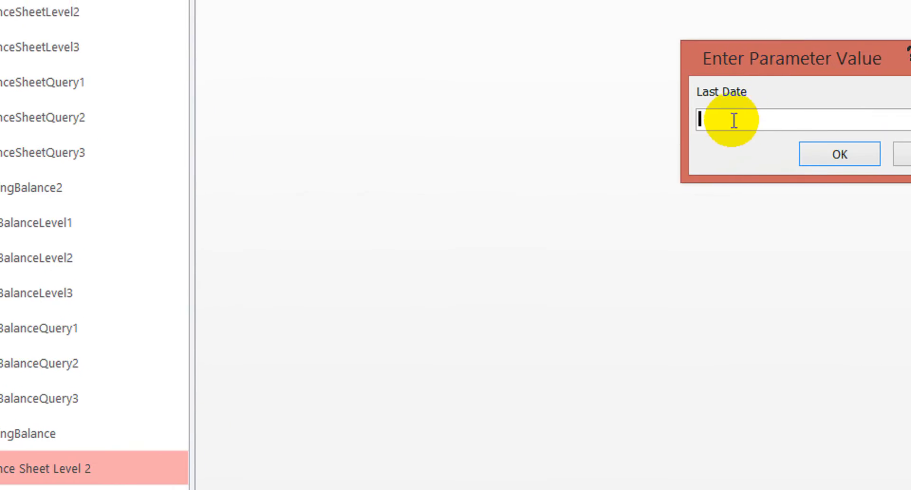
pyautogui.write('30-')
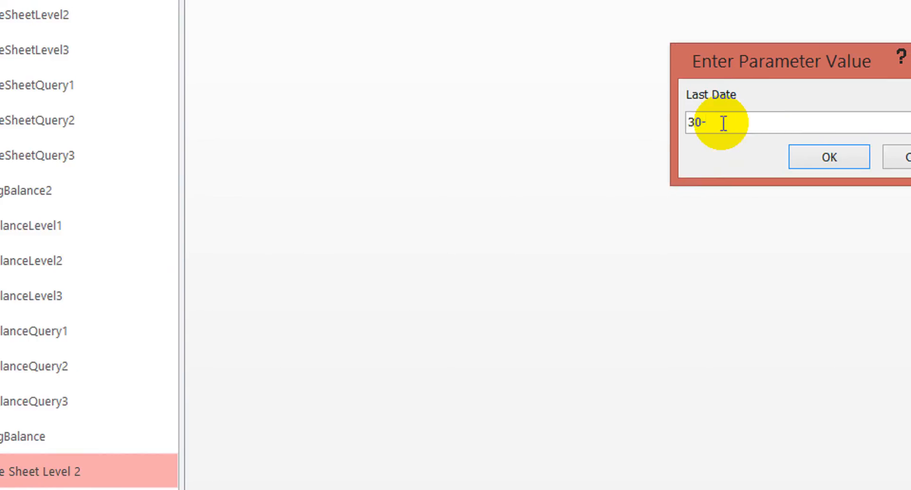
pyautogui.write('10')
pyautogui.press('Return')
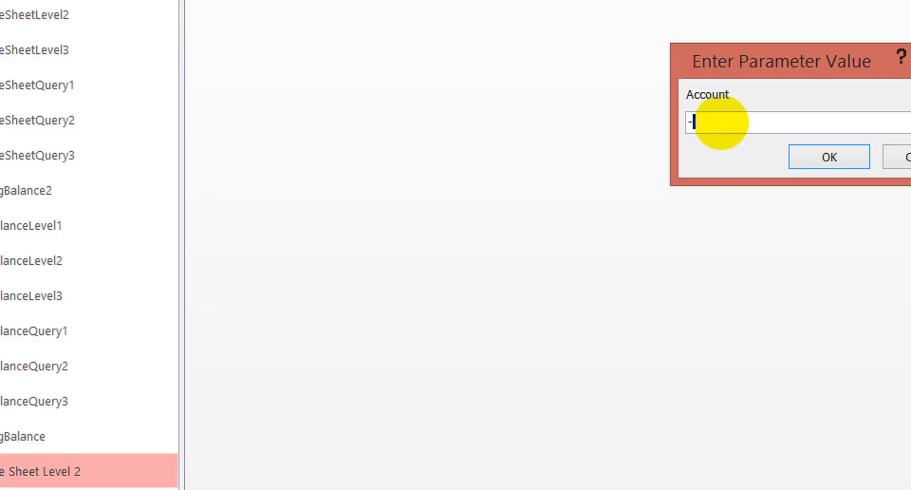
pyautogui.press('Return')
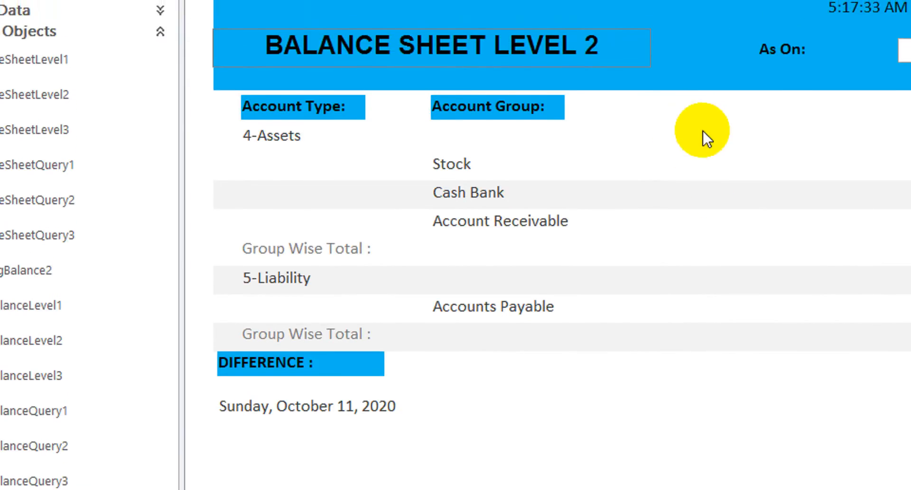
# - Switch the Balance Sheet Level 2 report to Design View
pyautogui.click(702, 115)
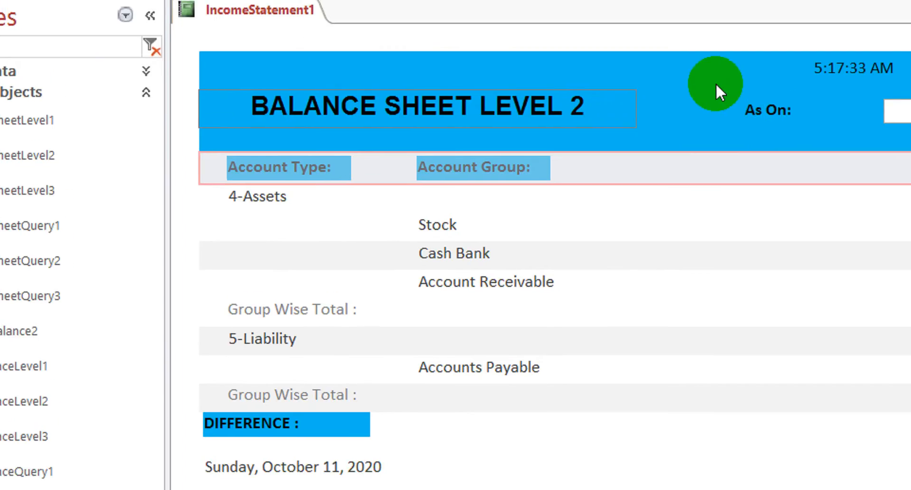
pyautogui.click(730, 27)
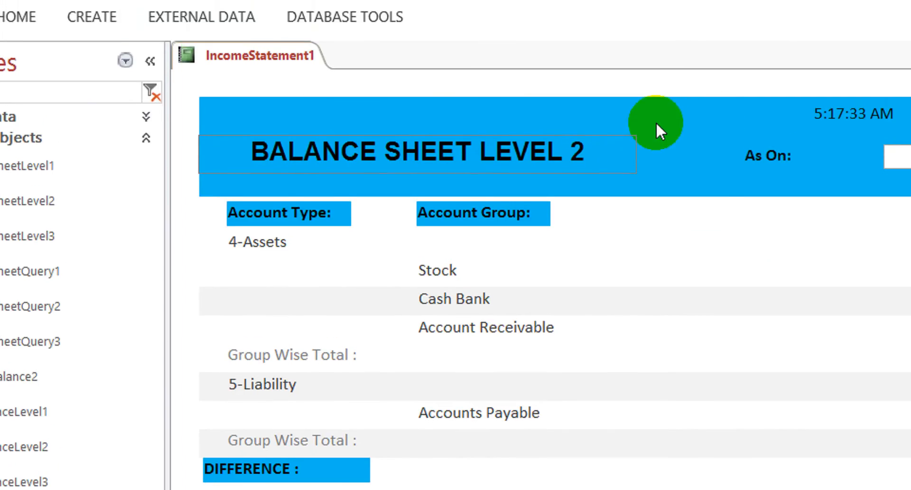
pyautogui.click(656, 122)
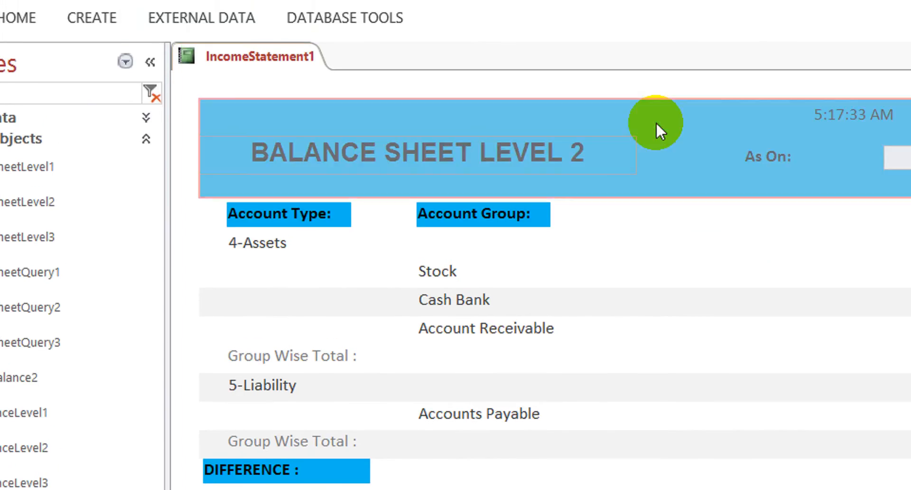
pyautogui.rightClick(683, 255)
pyautogui.click(707, 328)
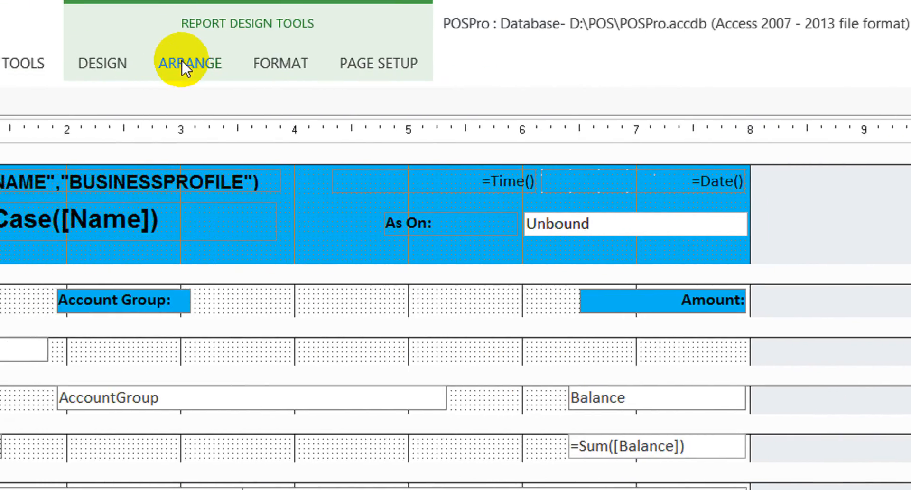
# - Show the report's property sheet, check the Report_Load procedure in its code module, and close the code editor
pyautogui.click(95, 62)
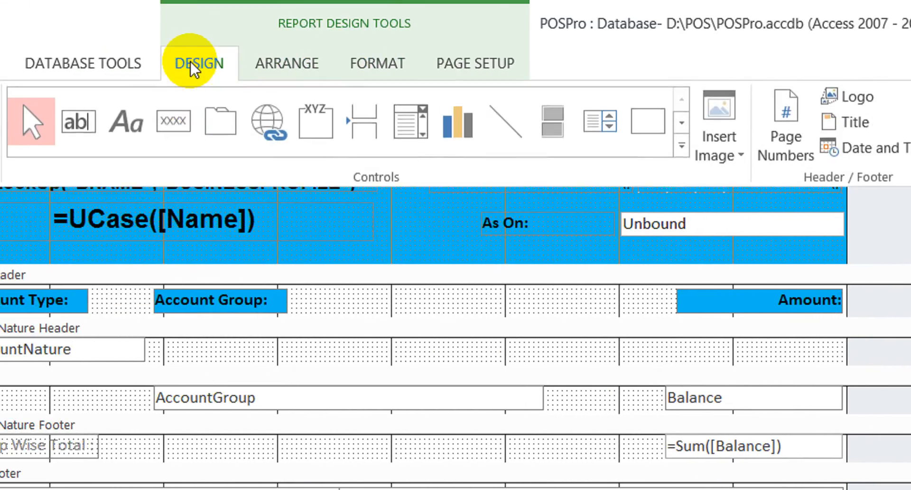
pyautogui.click(738, 109)
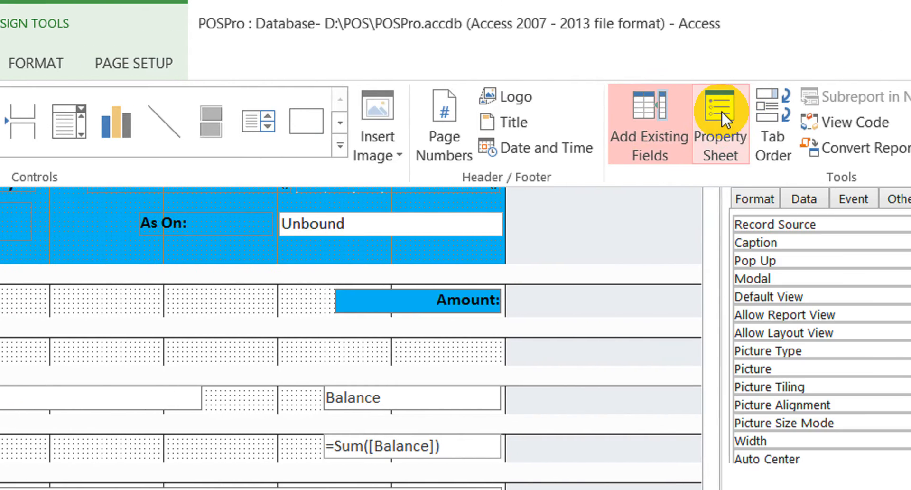
pyautogui.click(794, 122)
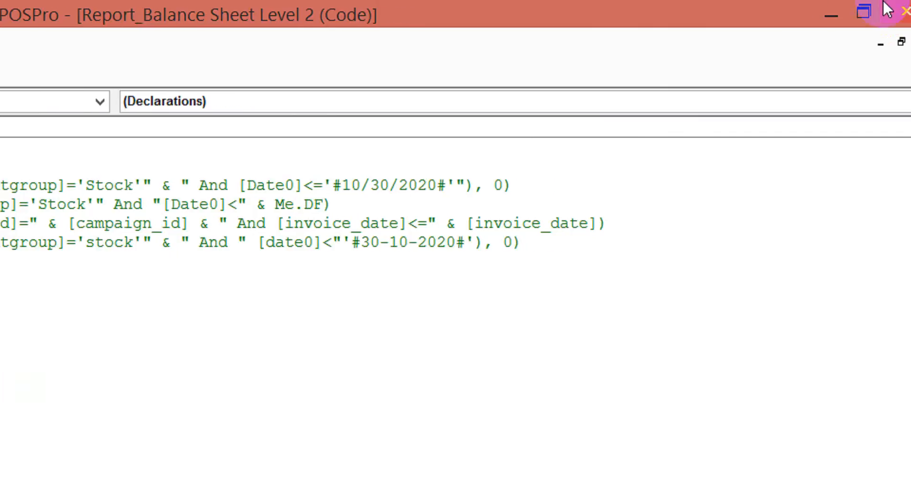
pyautogui.click(905, 10)
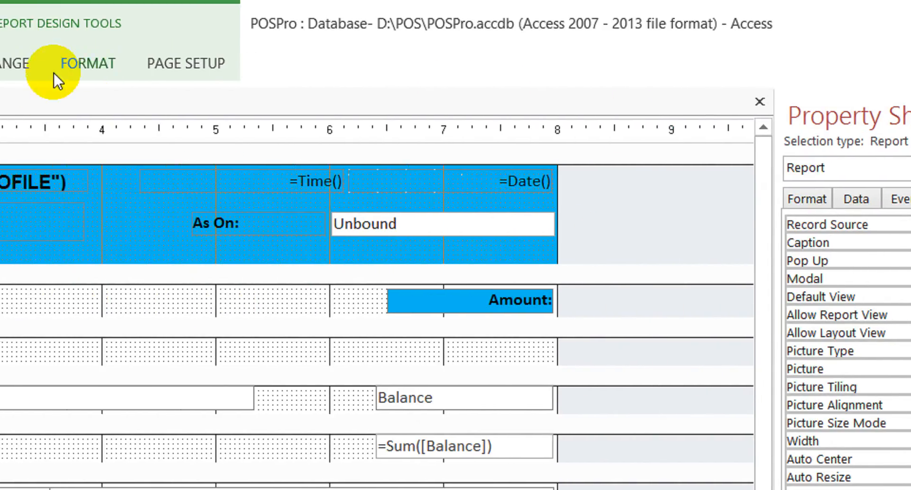
# - Delete the entire Report_Load procedure from the Balance Sheet Level 2 report's code module and close the code editor
pyautogui.click(95, 70)
pyautogui.click(910, 123)
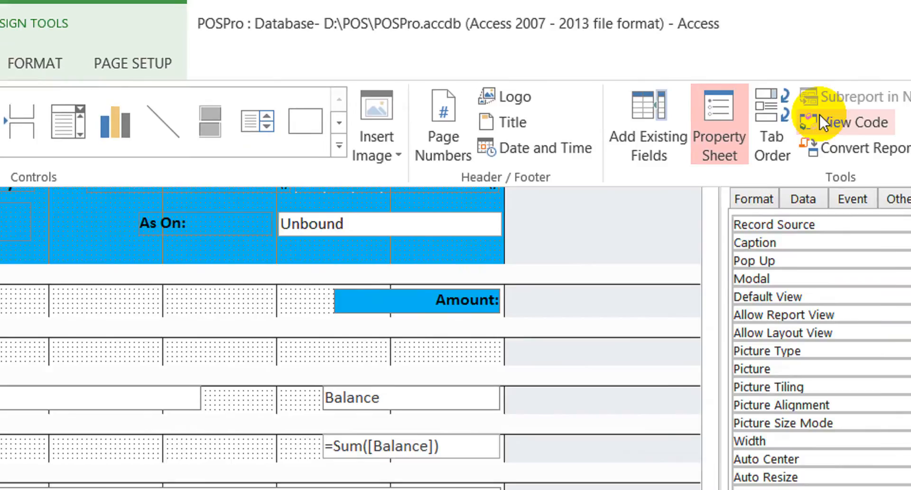
pyautogui.click(758, 123)
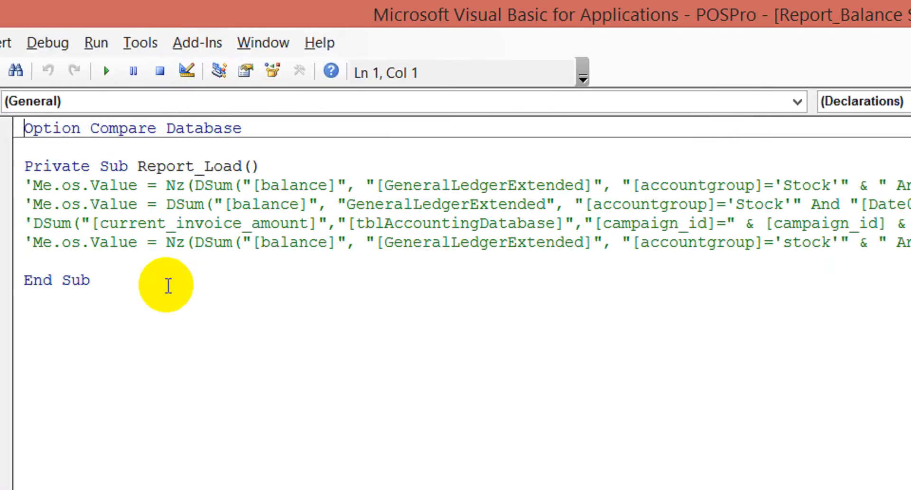
pyautogui.moveTo(189, 280); pyautogui.dragTo(42, 167)
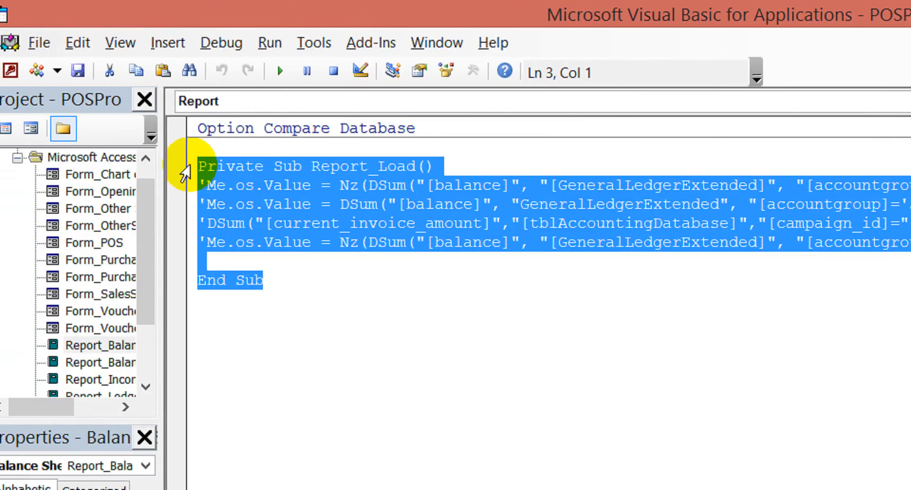
pyautogui.press('Delete')
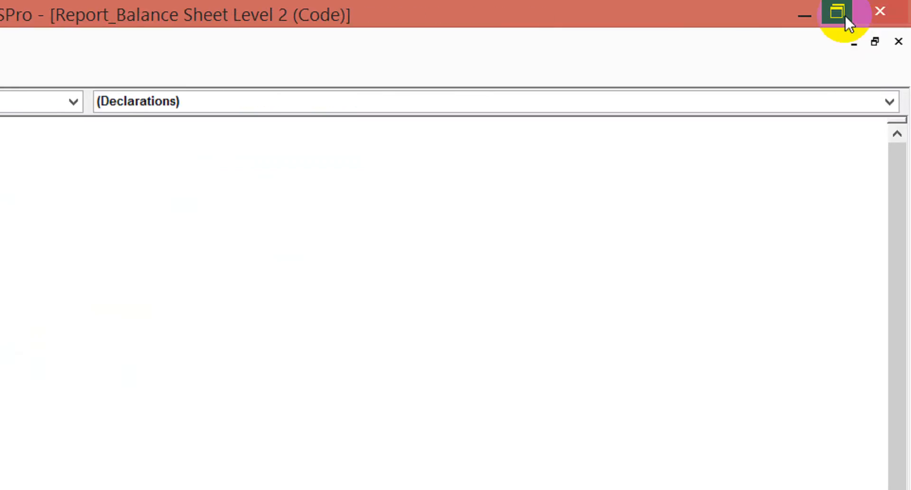
pyautogui.click(870, 11)
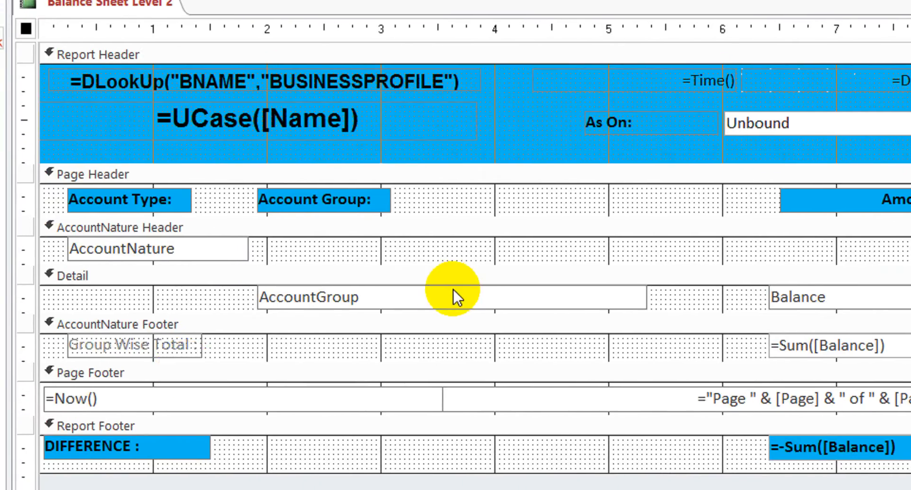
# - Rename the Detail section's text box bound to AccountGroup from Account to AccountGroup
pyautogui.click(454, 290)
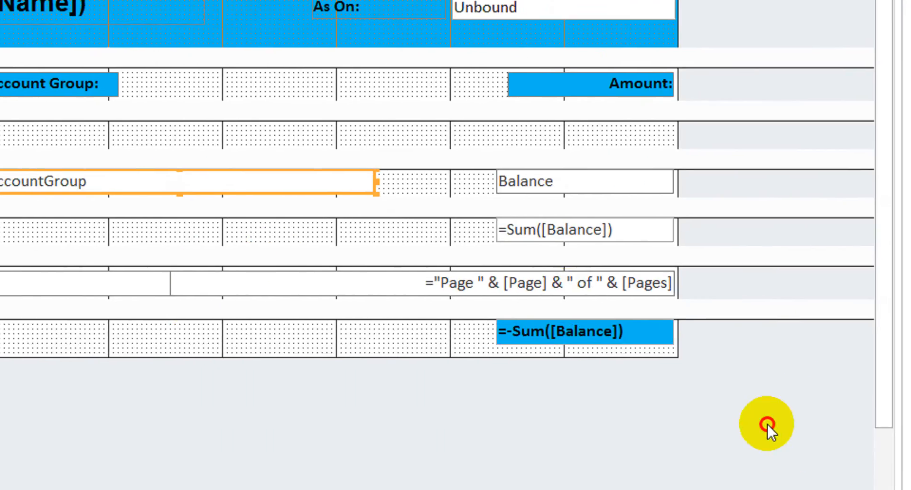
pyautogui.click(767, 423)
pyautogui.click(149, 189)
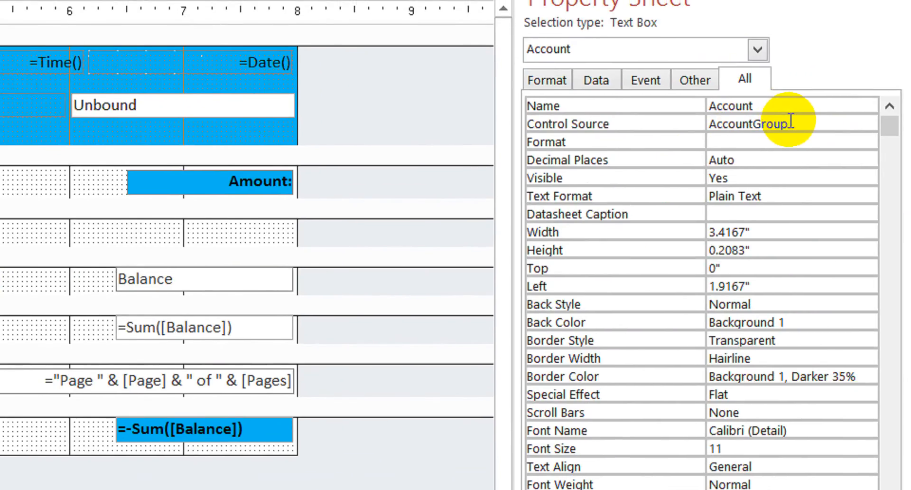
pyautogui.click(791, 123)
pyautogui.hotkey('ctrl', 'c')
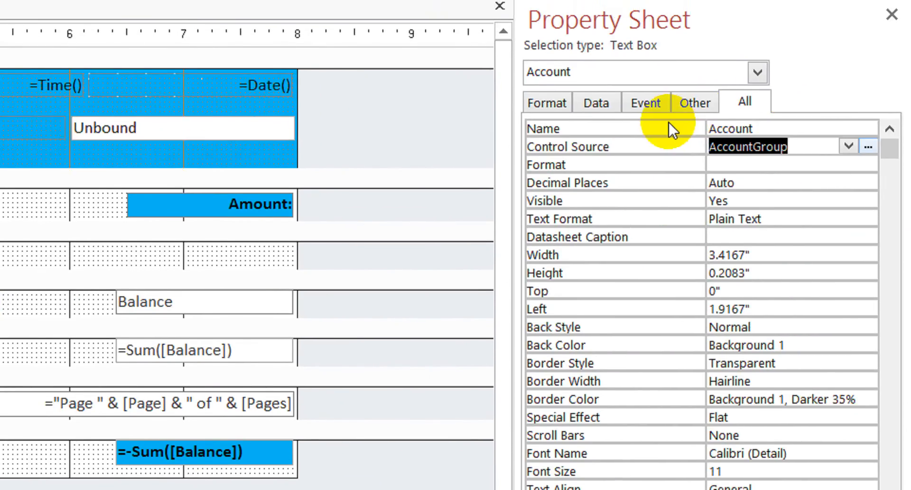
pyautogui.hotkey('shift', 'Tab')
pyautogui.hotkey('ctrl', 'v')
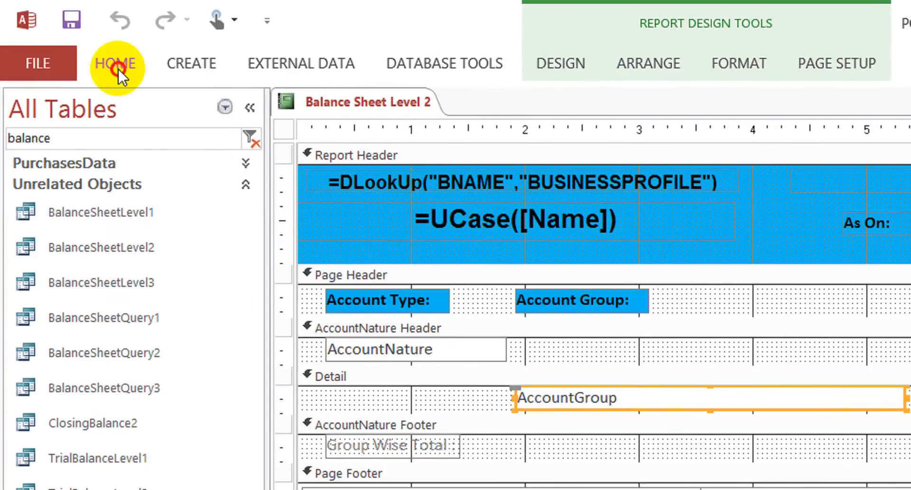
# - Run the Balance Sheet Level 2 report, supplying the Last Date and 0 as Account, and check its account groups
pyautogui.click(118, 71)
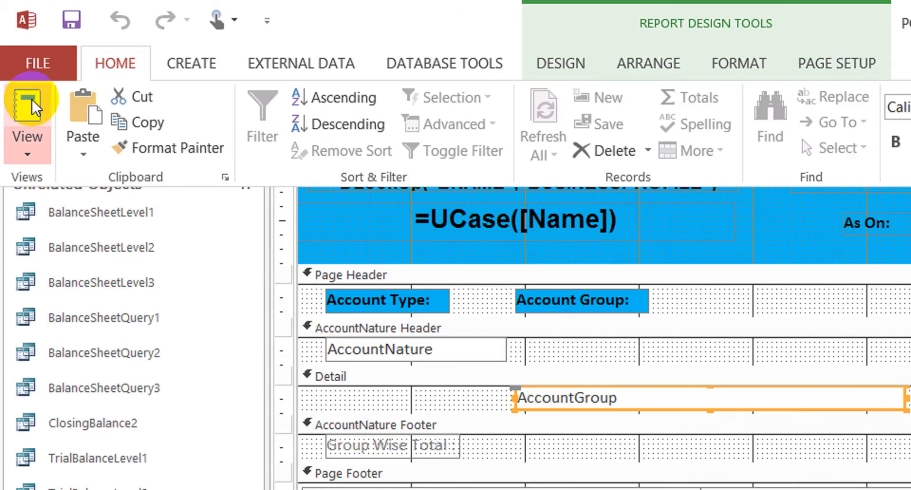
pyautogui.click(32, 98)
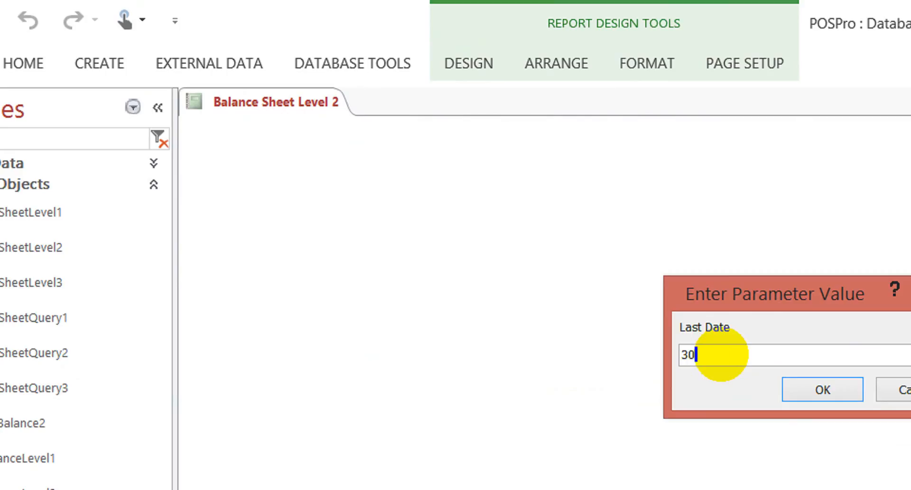
pyautogui.press('Return')
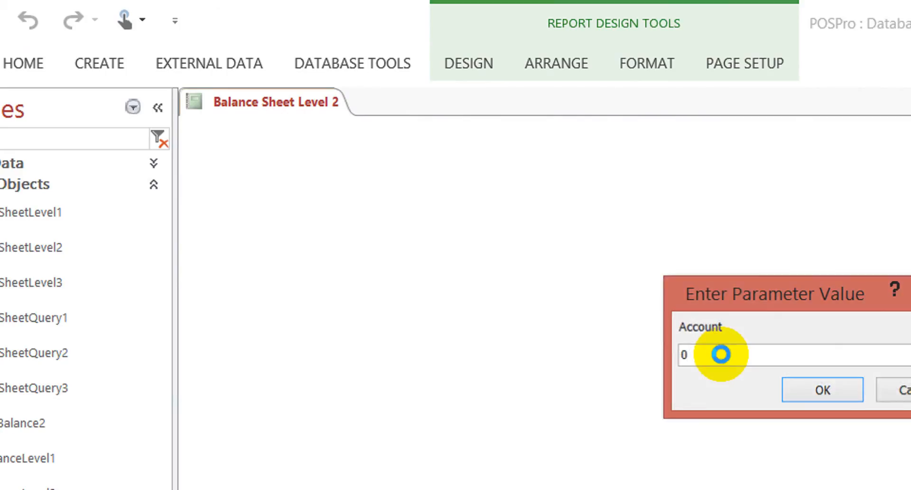
pyautogui.write('0')
pyautogui.press('Return')
pyautogui.click(611, 271)
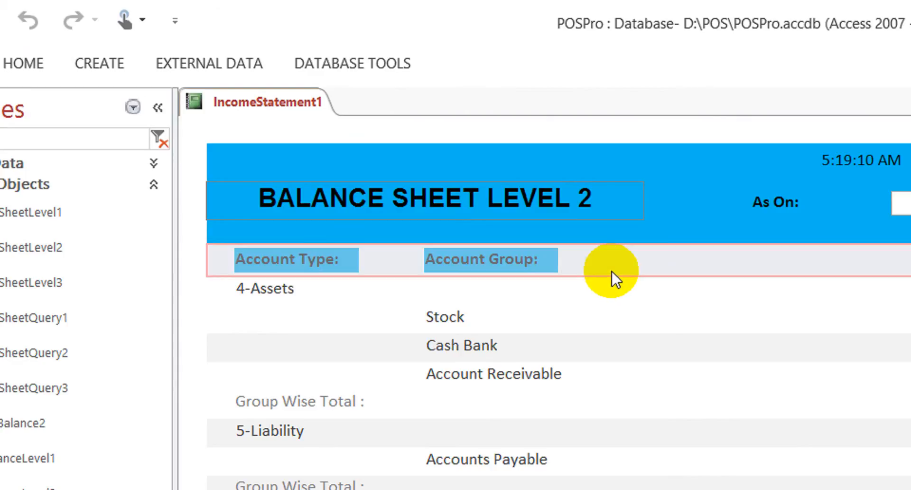
pyautogui.click(679, 295)
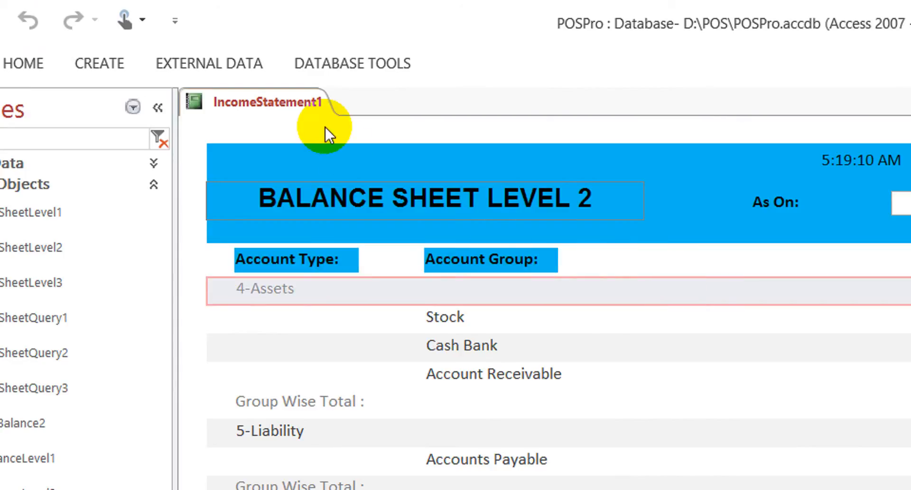
# - Return the report to Design View and look through its control names for a leftover Account reference
pyautogui.rightClick(265, 97)
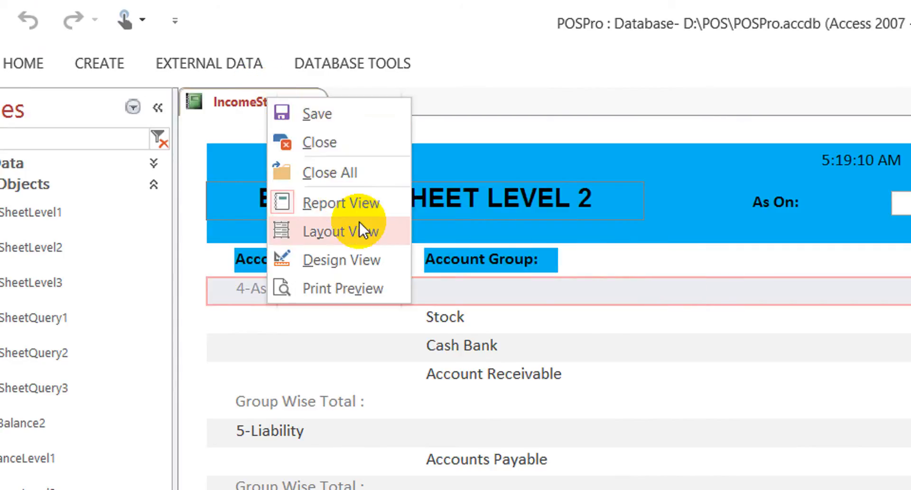
pyautogui.click(366, 252)
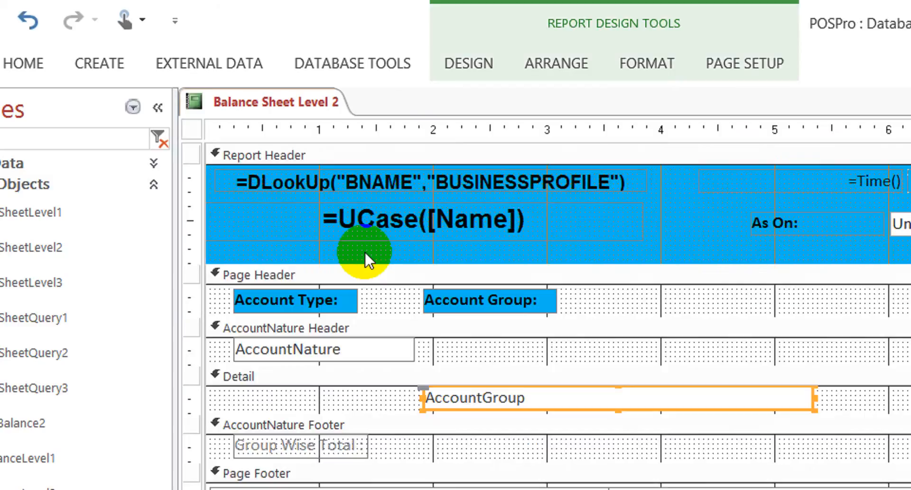
pyautogui.click(728, 172)
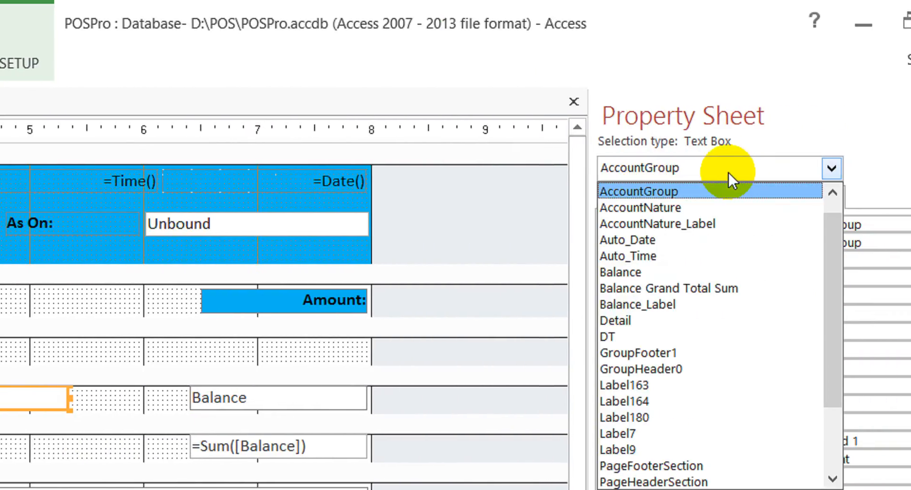
pyautogui.scroll(1, 722, 172)
pyautogui.scroll(-2, 722, 172)
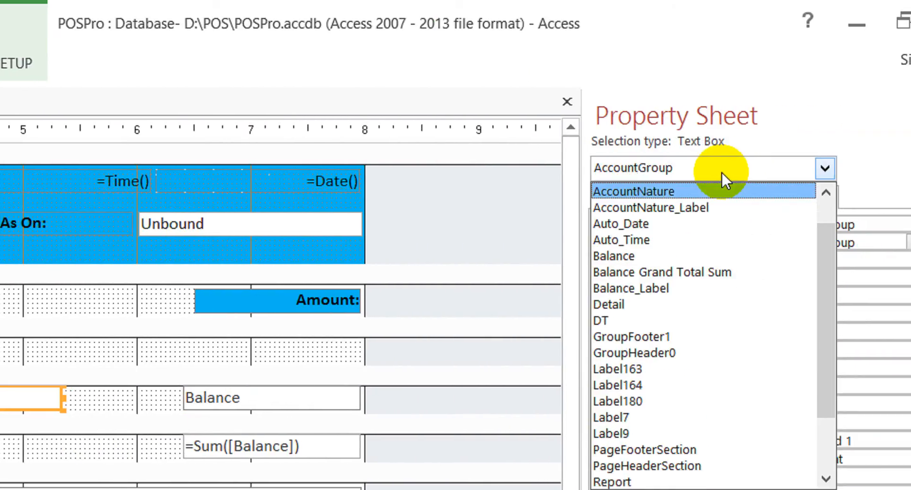
pyautogui.scroll(-3, 722, 172)
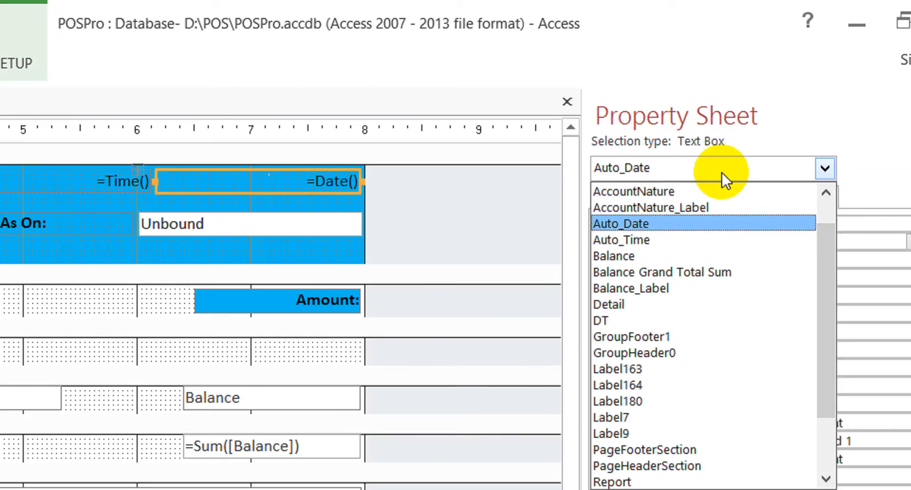
pyautogui.scroll(5, 721, 172)
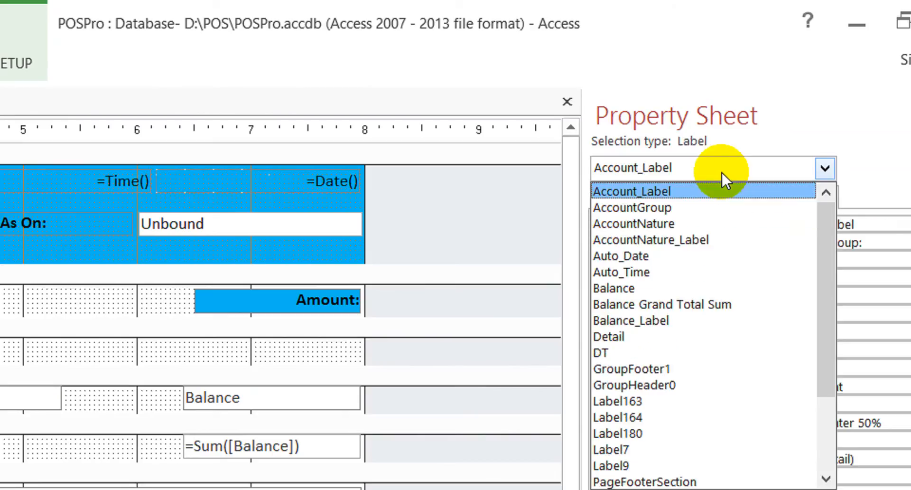
pyautogui.scroll(-1, 721, 172)
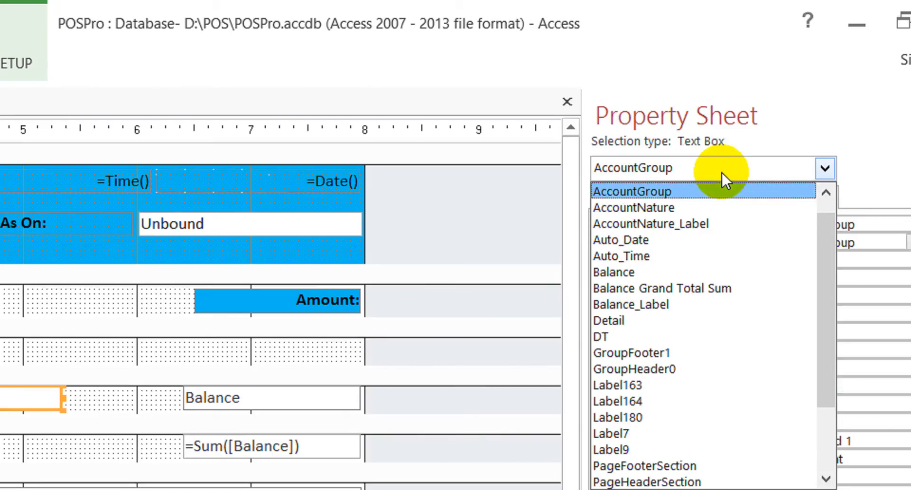
pyautogui.scroll(1, 721, 172)
pyautogui.scroll(-1, 721, 172)
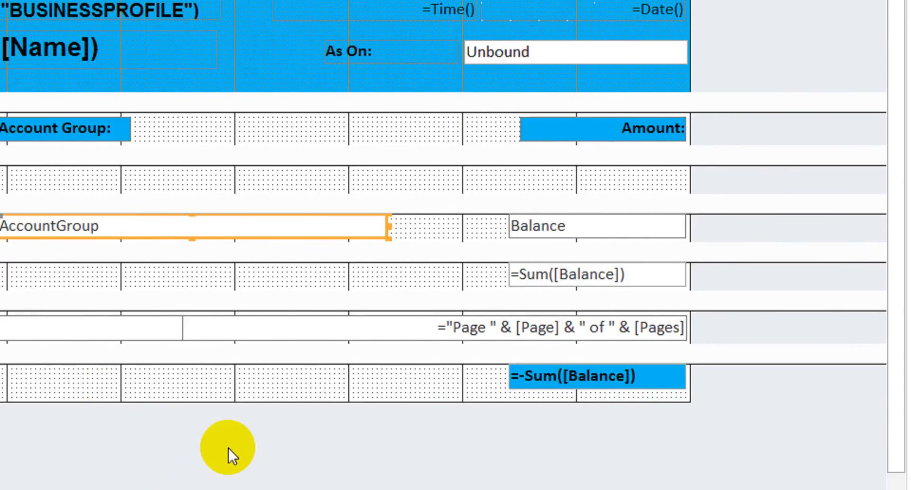
pyautogui.click(300, 398)
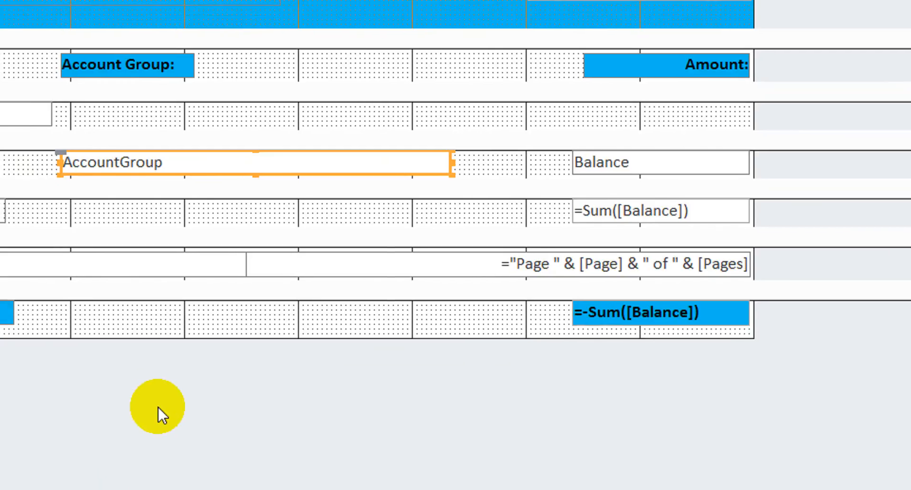
pyautogui.click(172, 392)
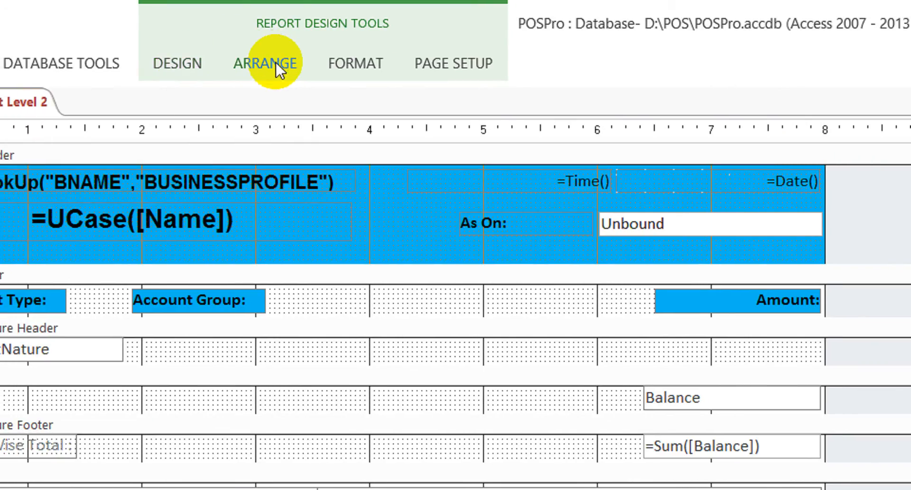
pyautogui.click(184, 64)
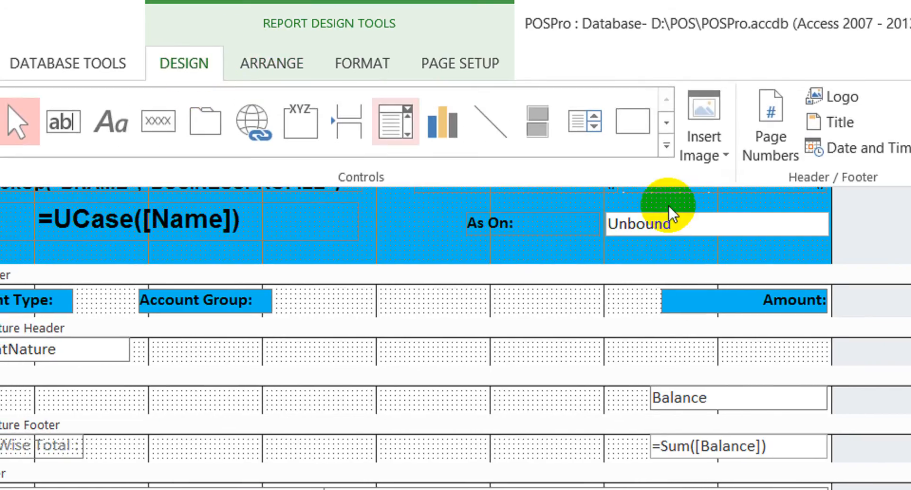
pyautogui.click(897, 127)
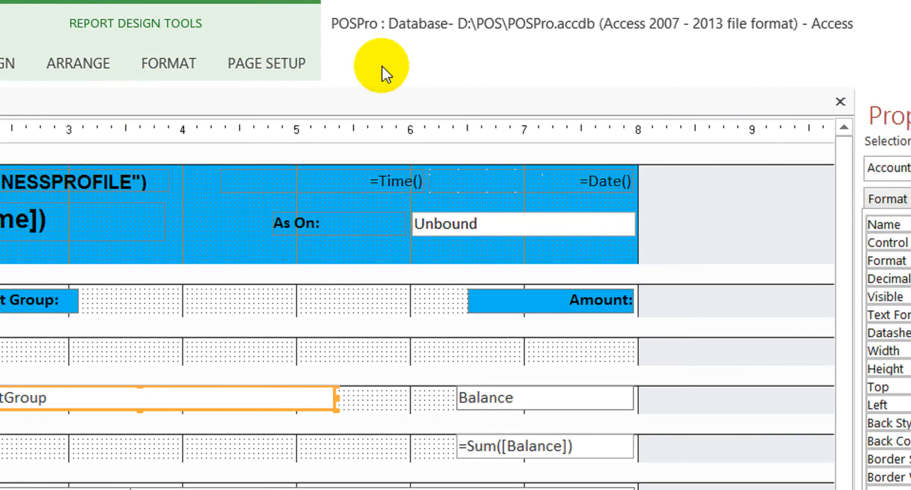
# - Keep the ribbon permanently expanded and show the list of existing fields available to the report
pyautogui.click(249, 67)
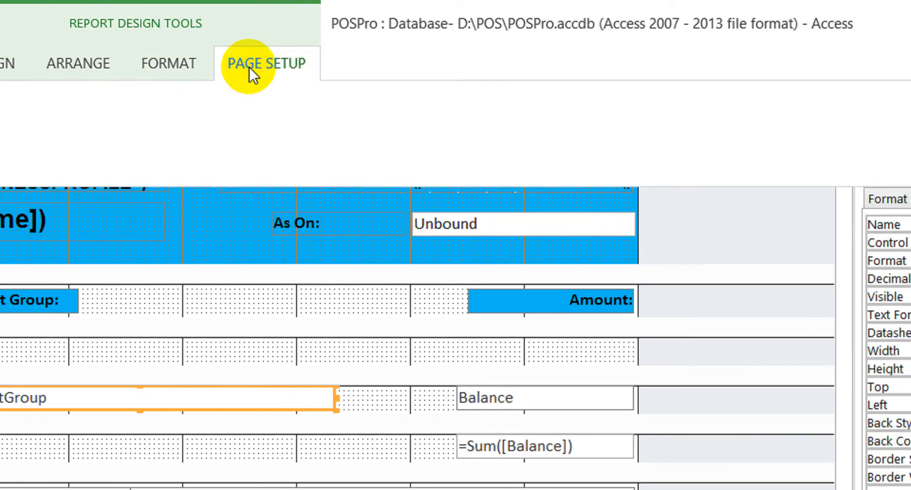
pyautogui.rightClick(238, 59)
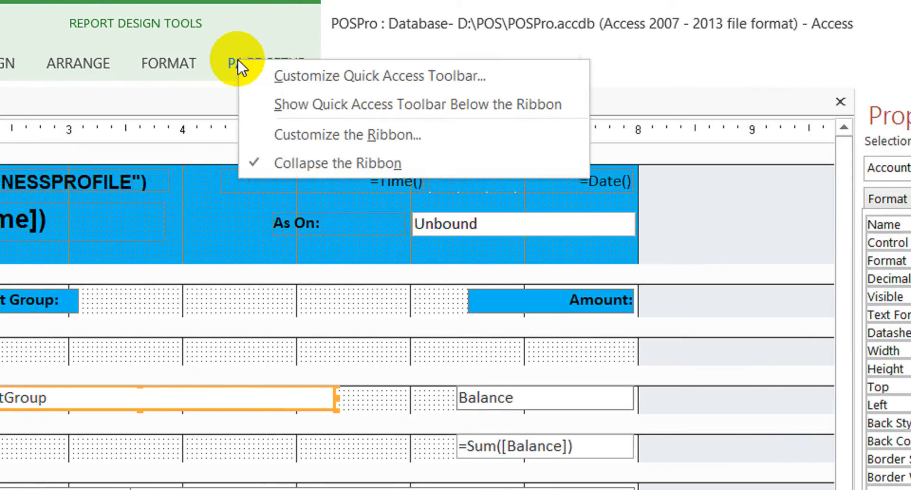
pyautogui.click(321, 162)
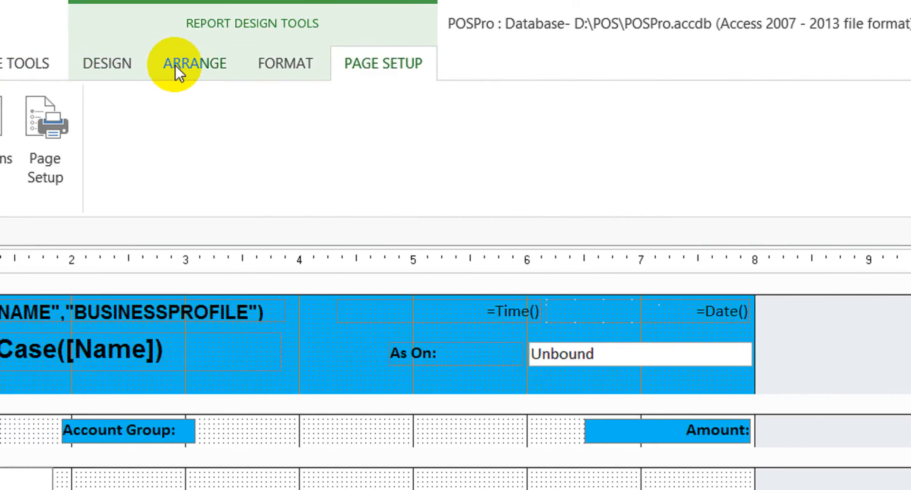
pyautogui.click(178, 62)
pyautogui.click(852, 181)
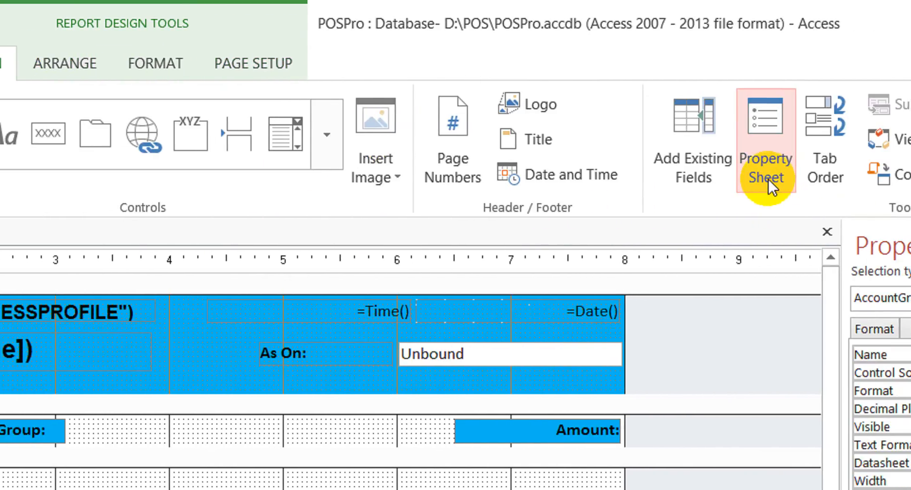
pyautogui.click(883, 159)
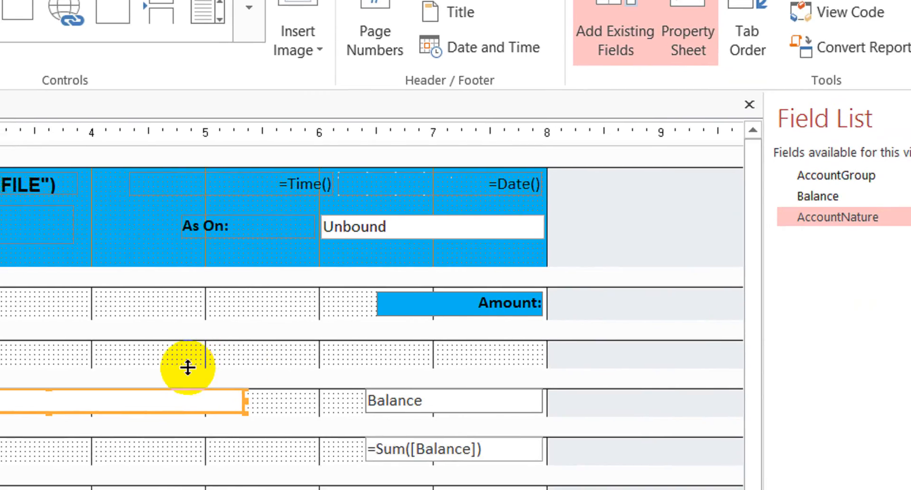
# - Replace the Detail section's AccountGroup text box with a fresh AccountGroup field, removing its attached label and placing it beneath the Account Group heading
pyautogui.click(836, 202)
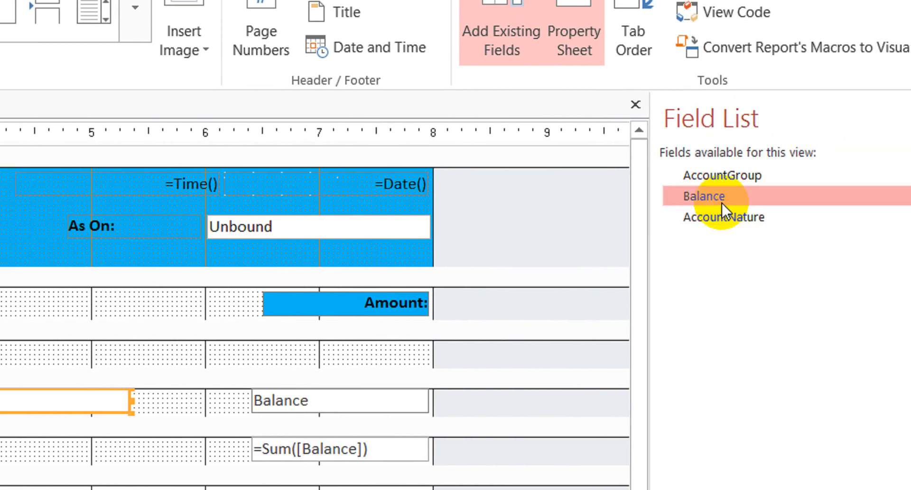
pyautogui.click(764, 178)
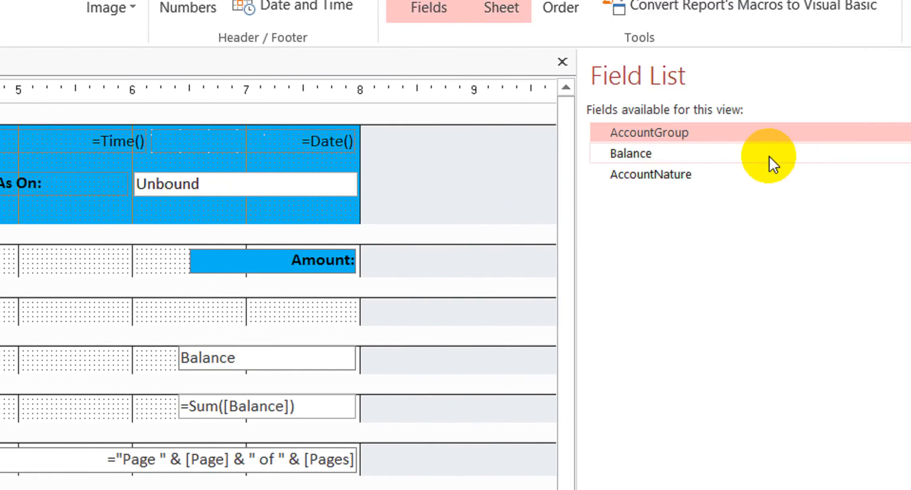
pyautogui.click(666, 133)
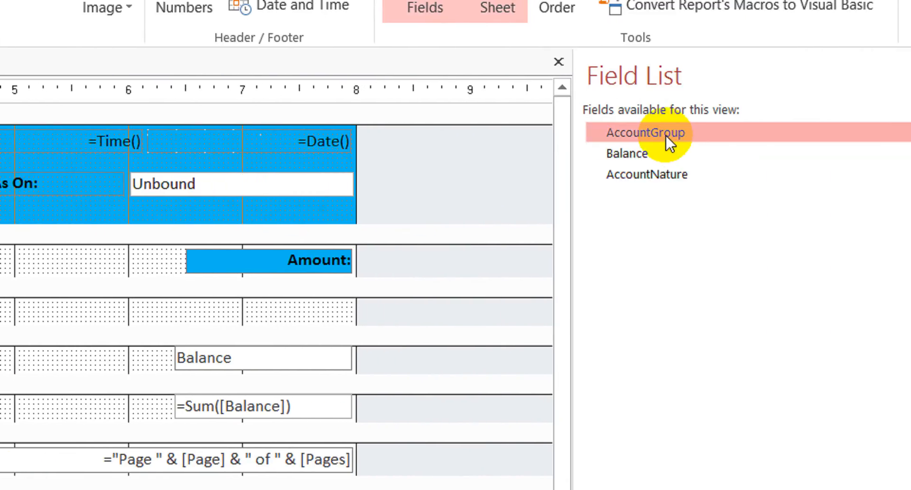
pyautogui.moveTo(665, 135); pyautogui.dragTo(0, 350)
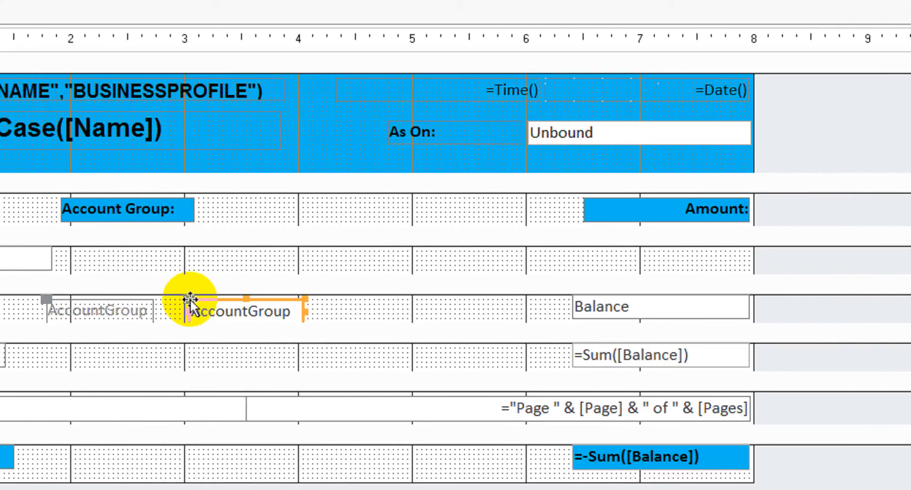
pyautogui.click(125, 312)
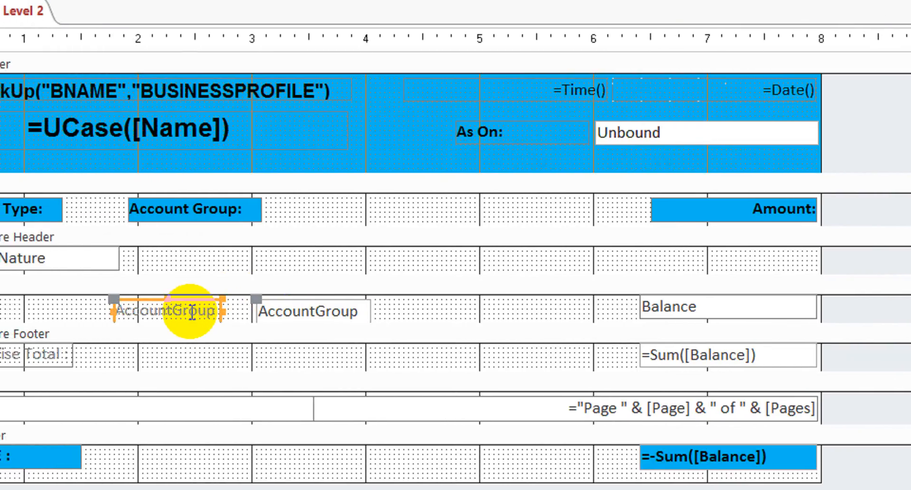
pyautogui.moveTo(285, 315); pyautogui.dragTo(162, 304)
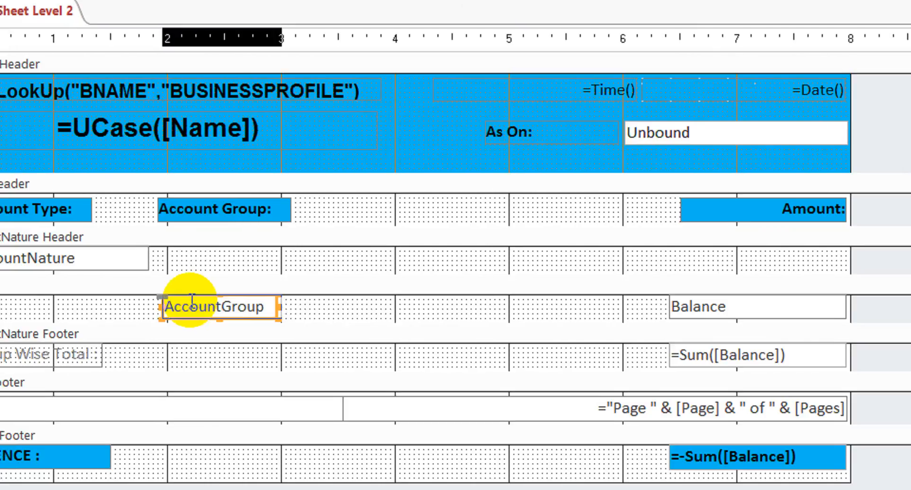
# - Widen the new AccountGroup text box to about the 4.4 ruler mark and nudge it slightly right of the 2 mark
pyautogui.hotkey('shift', 'Right')
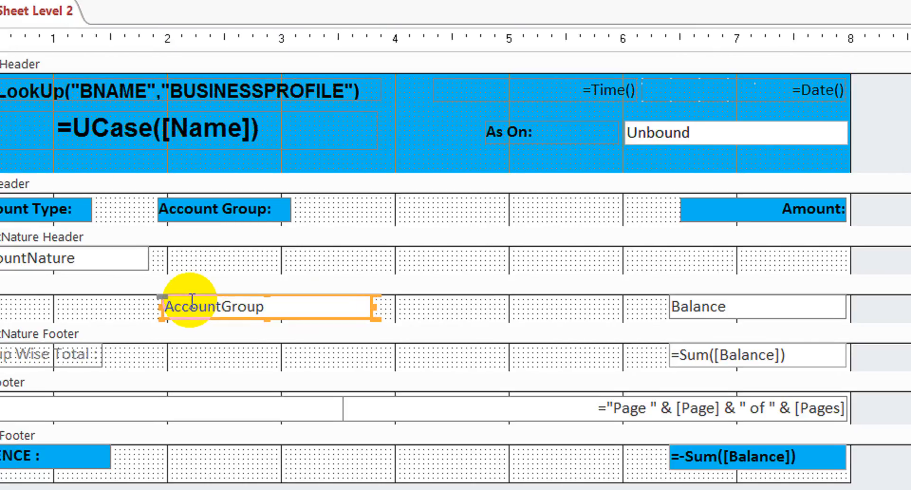
pyautogui.press('Right')
pyautogui.press('Right')
pyautogui.press('Right')
pyautogui.press('Left')
pyautogui.hotkey('shift', 'Right')
pyautogui.hotkey('shift', 'Right')
pyautogui.hotkey('shift', 'Right')
pyautogui.hotkey('shift', 'Right')
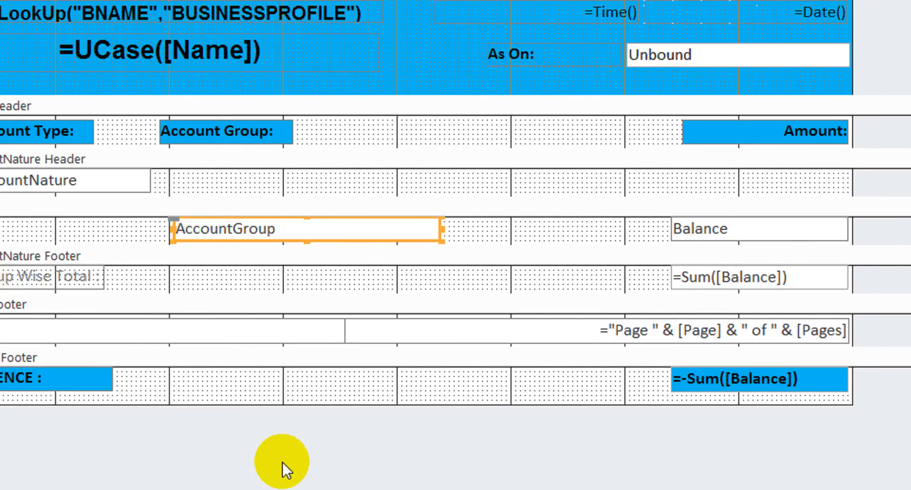
pyautogui.click(335, 421)
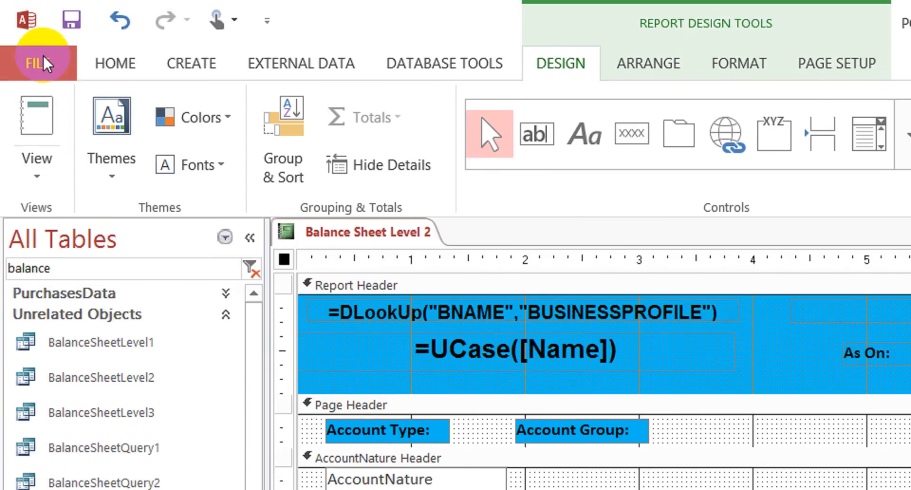
# - Close the Balance Sheet Level 2 report and filter the database objects by "balance"
pyautogui.click(44, 56)
pyautogui.click(260, 287)
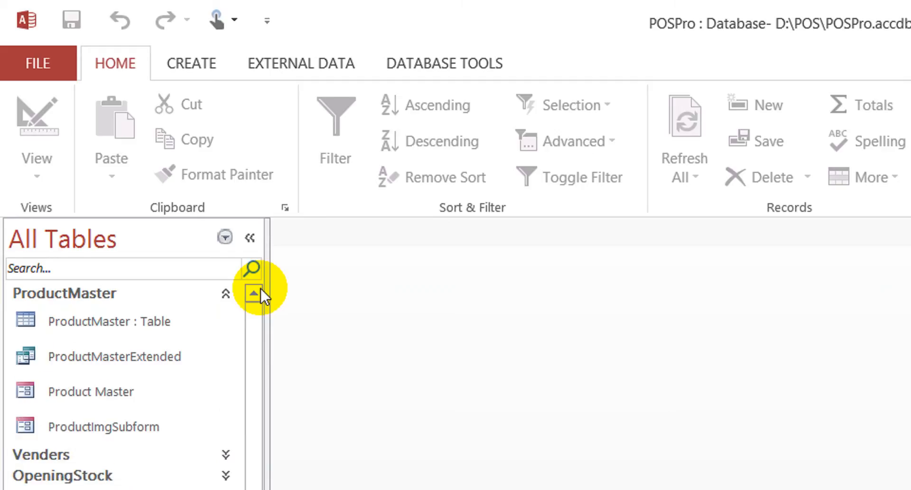
pyautogui.click(139, 270)
pyautogui.write('acc')
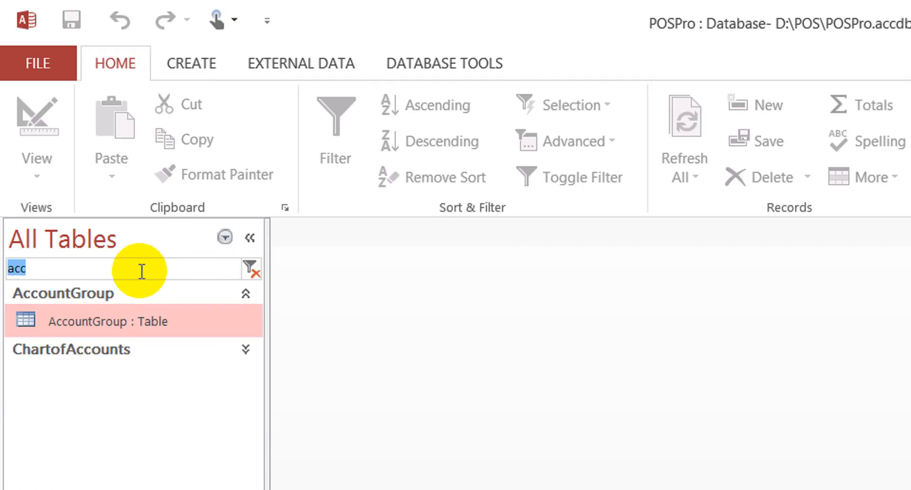
pyautogui.write('balance')
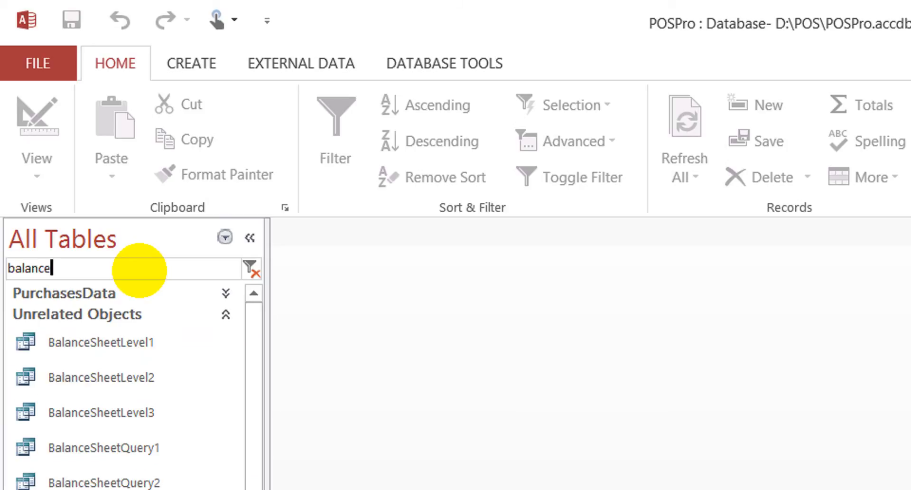
# - Run the Balance Sheet Level 2 report, supplying the Last Date and leaving the Account parameter blank
pyautogui.click(130, 386)
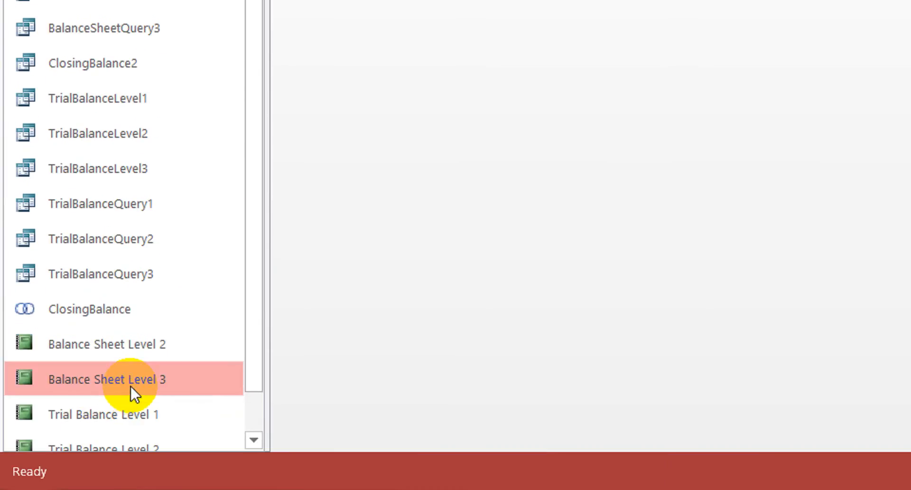
pyautogui.moveTo(250, 281); pyautogui.dragTo(232, 409)
pyautogui.click(129, 299)
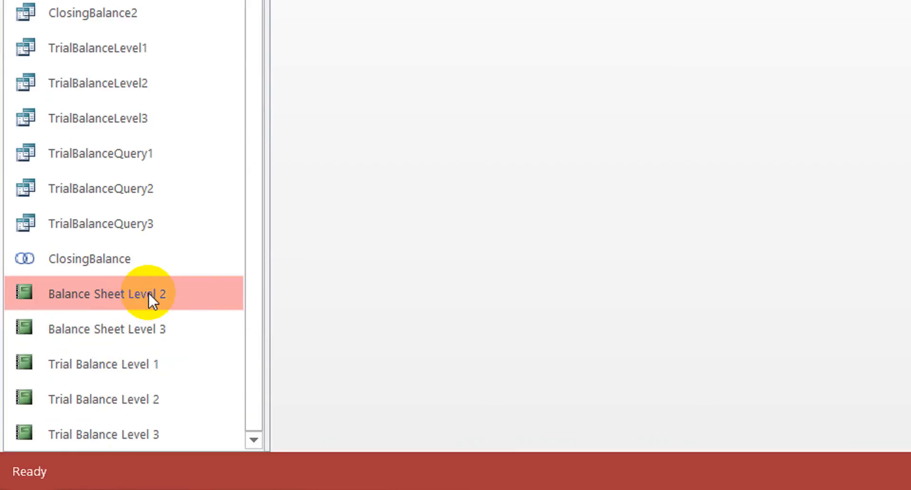
pyautogui.doubleClick(149, 293)
pyautogui.write('30-10')
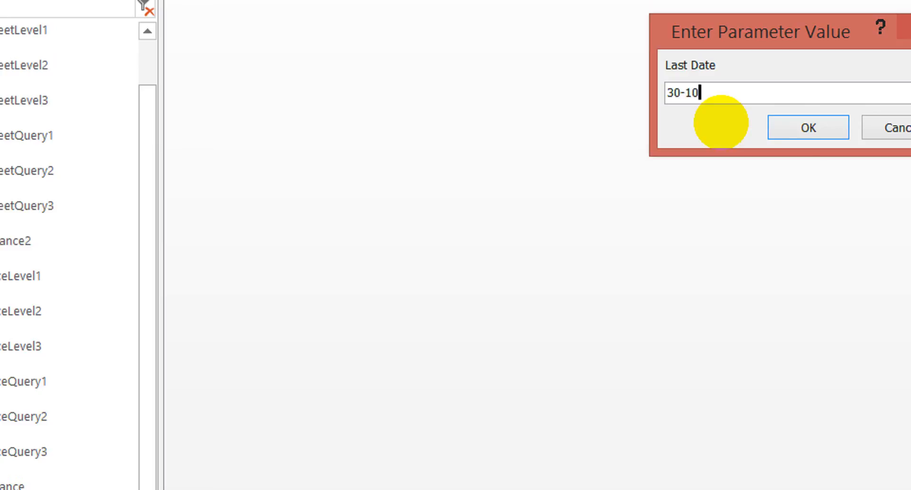
pyautogui.press('Return')
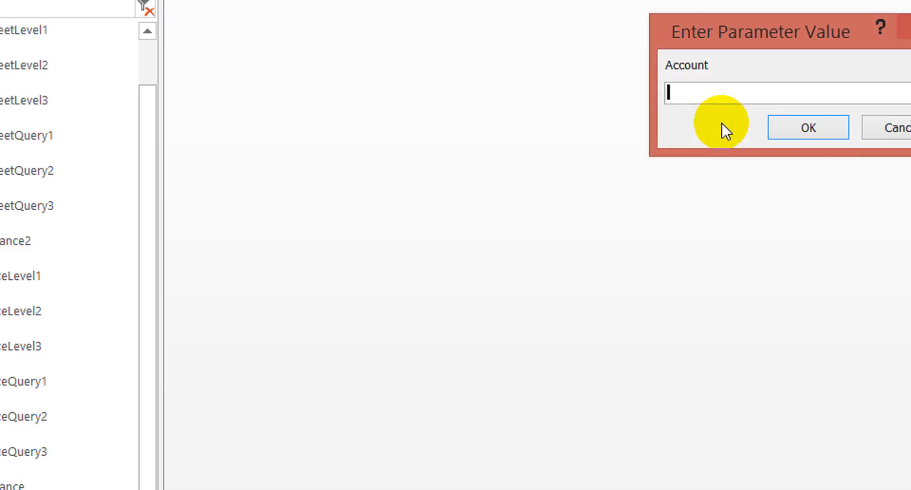
pyautogui.press('Return')
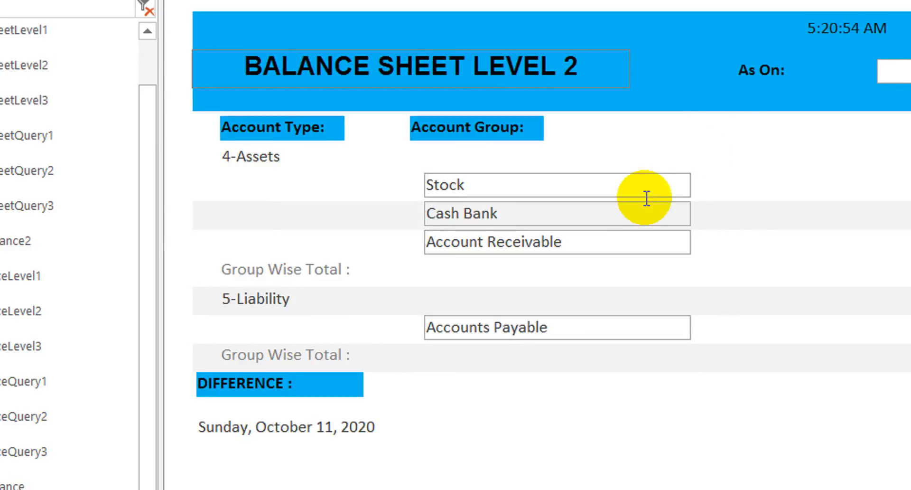
# - Switch the Balance Sheet Level 2 report back to Design View
pyautogui.click(706, 135)
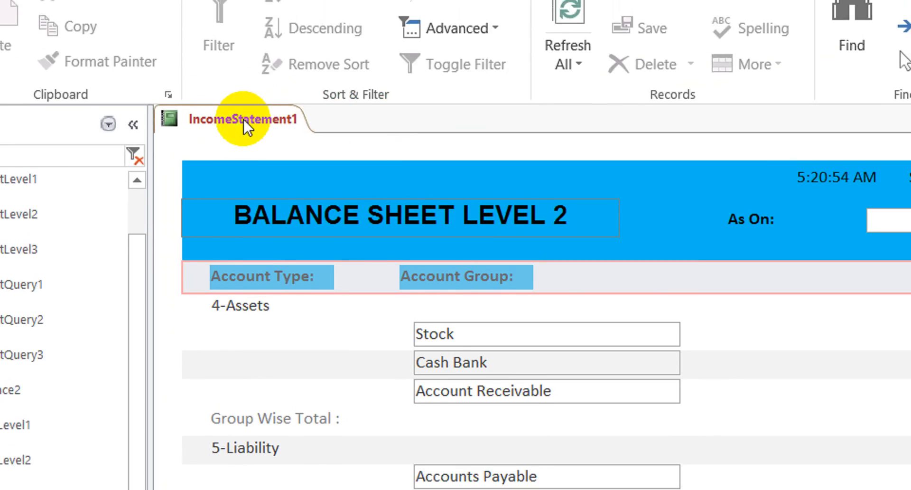
pyautogui.rightClick(238, 93)
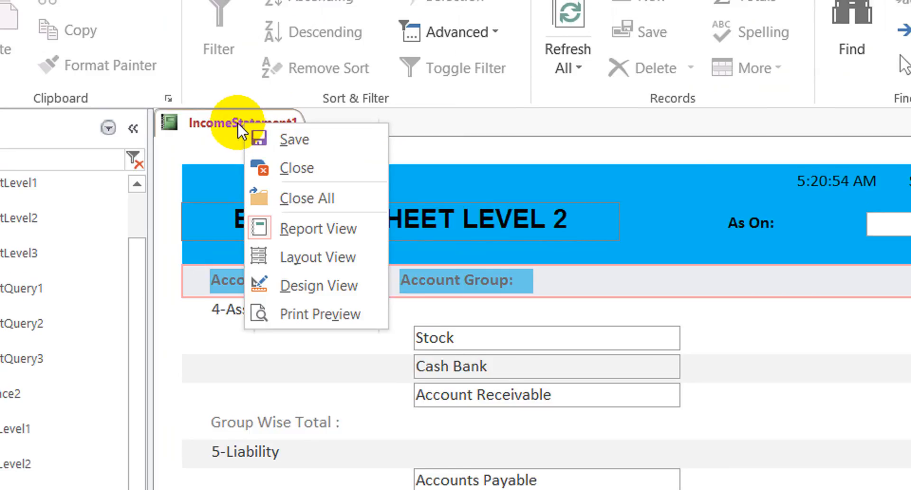
pyautogui.click(334, 283)
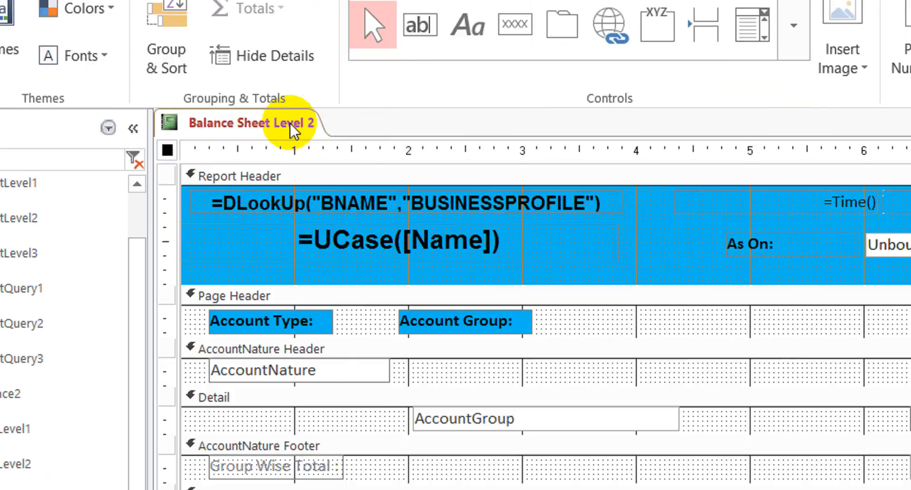
pyautogui.click(287, 123)
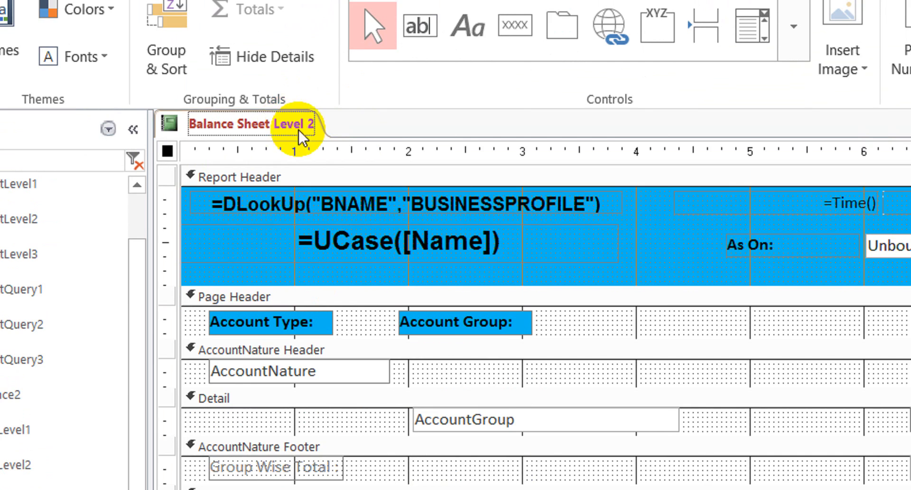